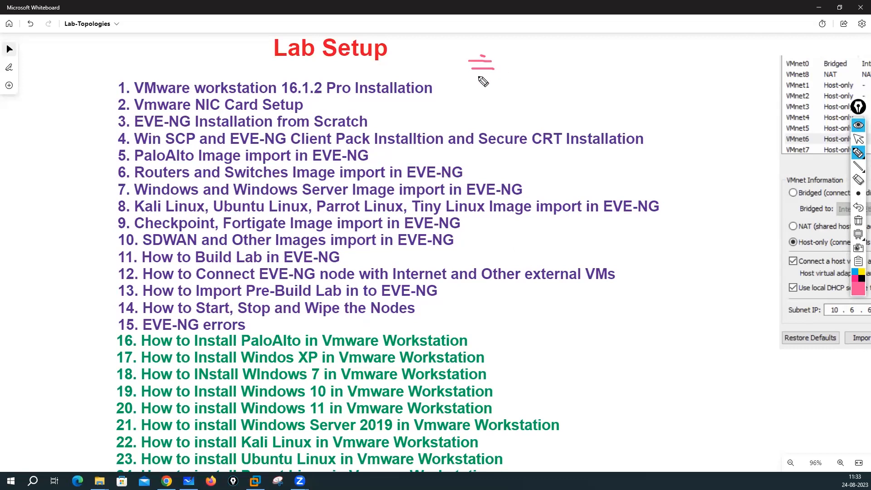
Step: Handwrite GNS3 and Eve-NG in pink beside the Lab Setup list
mouse_move(543, 36)
left_mouse_down()
mouse_move(540, 46)
mouse_move(573, 31)
mouse_move(567, 49)
mouse_move(585, 50)
left_mouse_up()
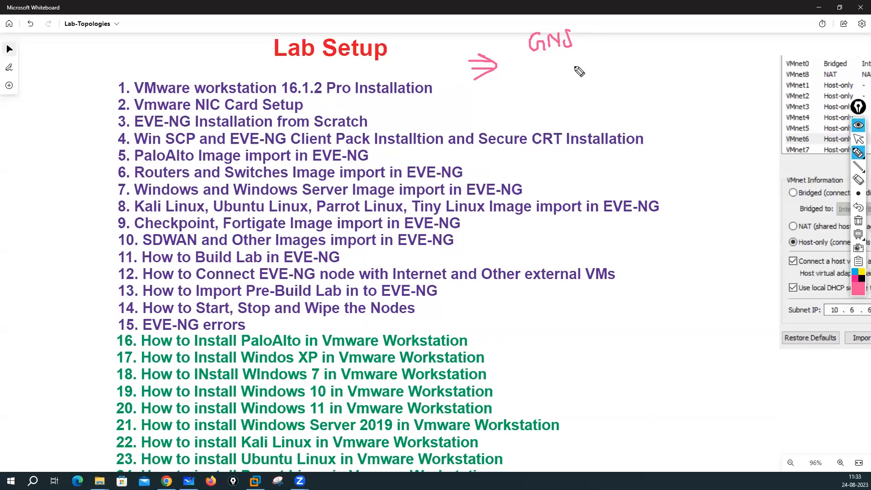
mouse_move(546, 73)
left_mouse_down()
mouse_move(547, 90)
mouse_move(544, 81)
mouse_move(563, 76)
mouse_move(577, 87)
mouse_move(580, 80)
left_mouse_up()
left_click(549, 79)
left_click(549, 85)
mouse_move(584, 72)
left_mouse_down()
mouse_move(584, 84)
mouse_move(594, 71)
mouse_move(603, 79)
left_mouse_up()
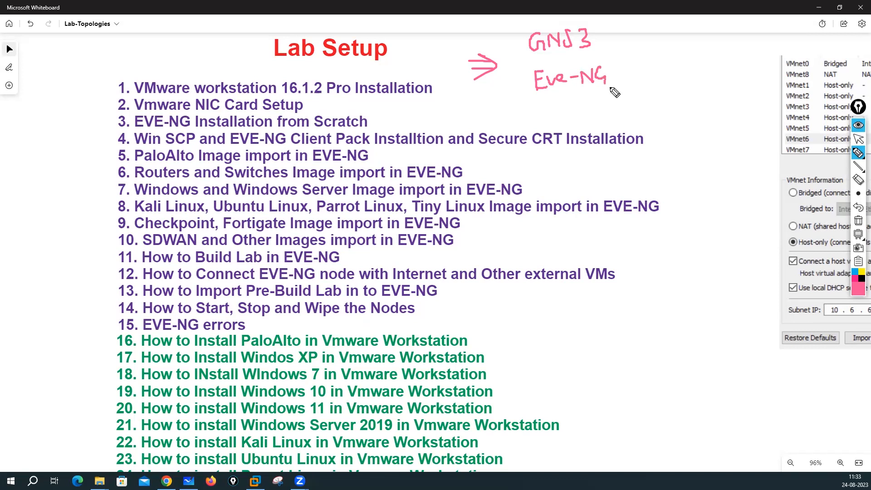
mouse_move(623, 28)
left_mouse_down()
mouse_move(603, 33)
mouse_move(615, 42)
mouse_move(620, 71)
left_mouse_up()
Step: Circle GNS3 and Eve-NG and add pink arrows and marks pointing at them
left_click_drag(637, 69, 622, 76)
left_click_drag(623, 64, 635, 80)
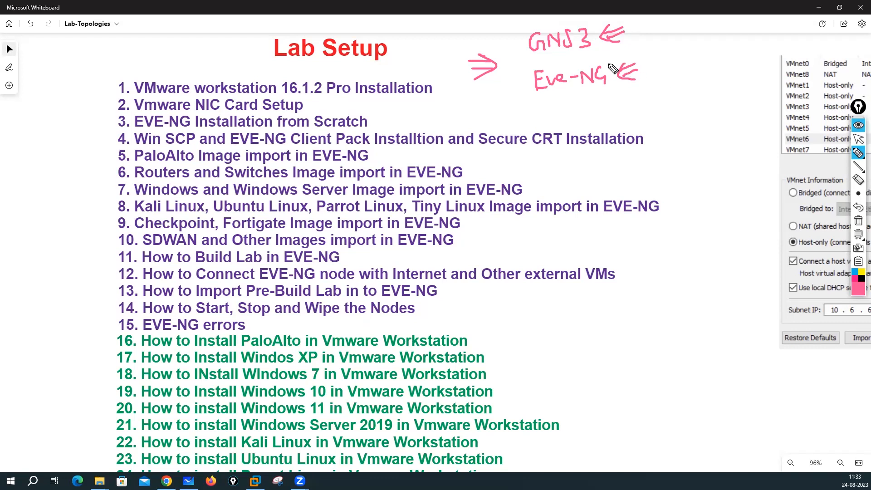
mouse_move(575, 17)
left_mouse_down()
mouse_move(517, 40)
mouse_move(588, 103)
mouse_move(623, 21)
mouse_move(561, 16)
left_mouse_up()
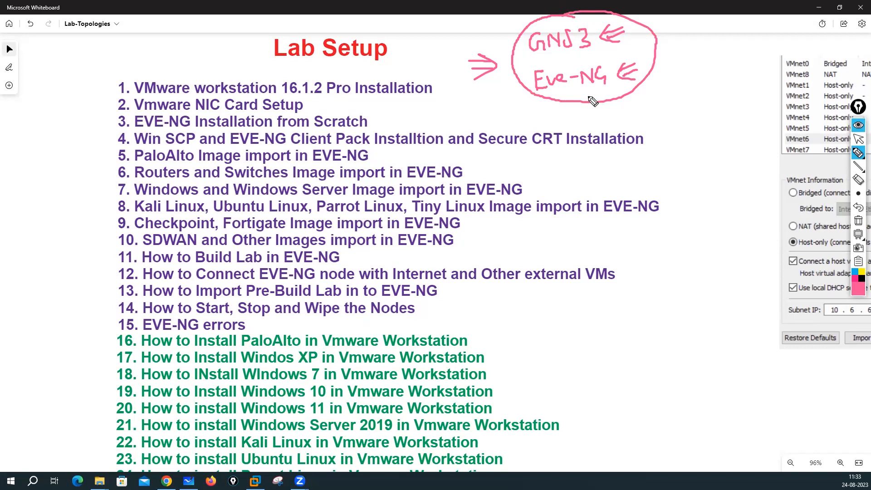
mouse_move(596, 110)
left_mouse_down()
mouse_move(594, 91)
mouse_move(602, 109)
mouse_move(606, 100)
left_mouse_up()
mouse_move(496, 41)
left_mouse_down()
mouse_move(507, 42)
mouse_move(503, 49)
left_mouse_up()
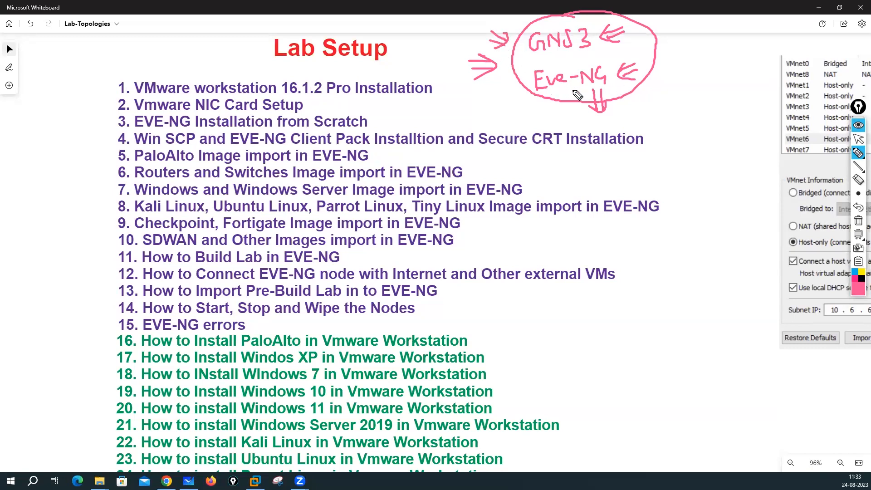
mouse_move(565, 88)
left_mouse_down()
mouse_move(580, 96)
mouse_move(602, 76)
mouse_move(590, 59)
mouse_move(531, 73)
mouse_move(565, 117)
mouse_move(612, 73)
mouse_move(601, 63)
mouse_move(614, 55)
mouse_move(607, 56)
left_mouse_up()
left_click_drag(607, 55, 621, 51)
Step: Switch the pen to red, scribble emphasis under Eve-NG, then clear all the ink
left_click(858, 289)
left_click(839, 220)
mouse_move(566, 93)
left_mouse_down()
mouse_move(591, 90)
mouse_move(583, 106)
mouse_move(601, 96)
left_mouse_up()
mouse_move(528, 93)
left_mouse_down()
mouse_move(489, 103)
mouse_move(534, 95)
mouse_move(526, 111)
left_mouse_up()
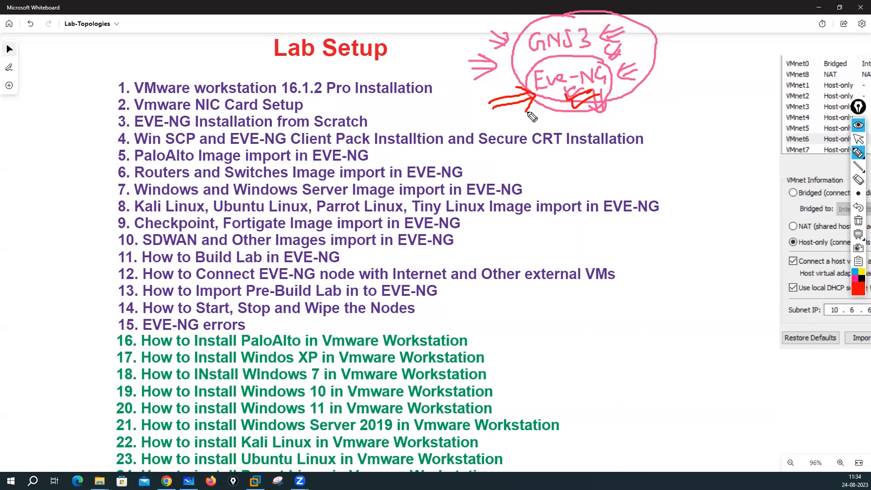
left_click(857, 221)
Step: Leave pen mode, load eve-ng.net in a new Chrome tab, then switch to the Sianets YouTube tab
left_click(857, 140)
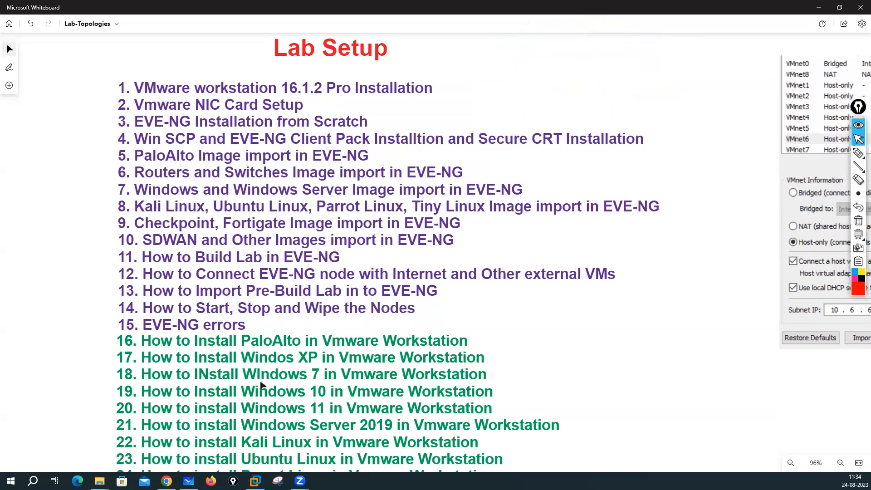
left_click(168, 480)
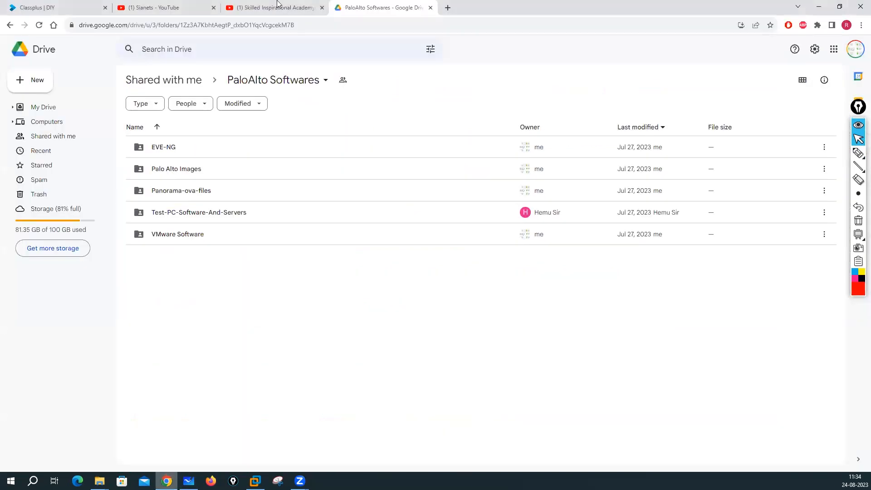
left_click(448, 8)
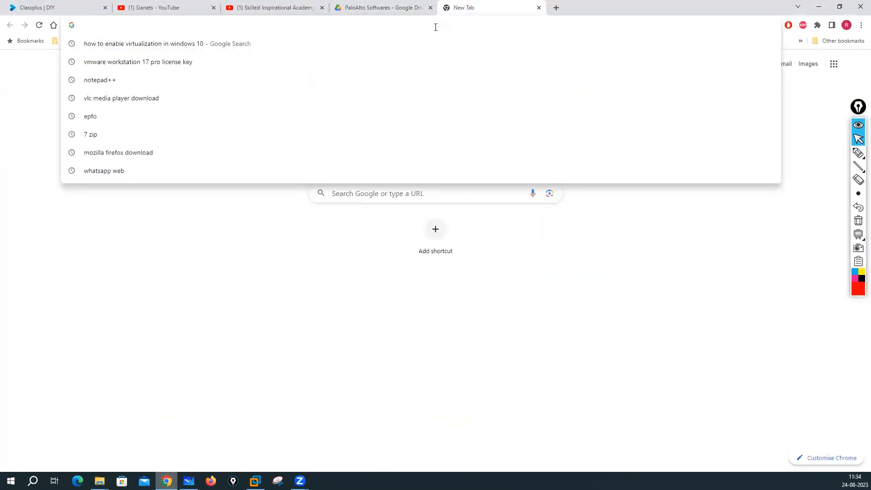
type("eve-ng")
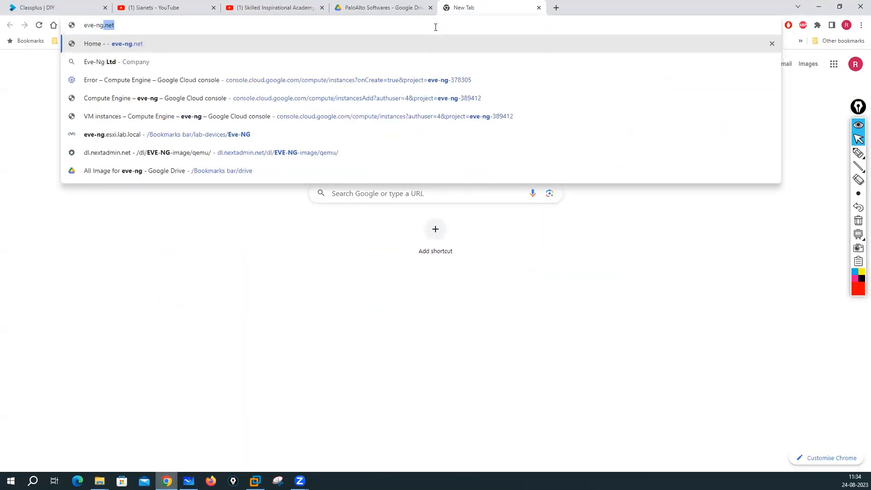
key("Return")
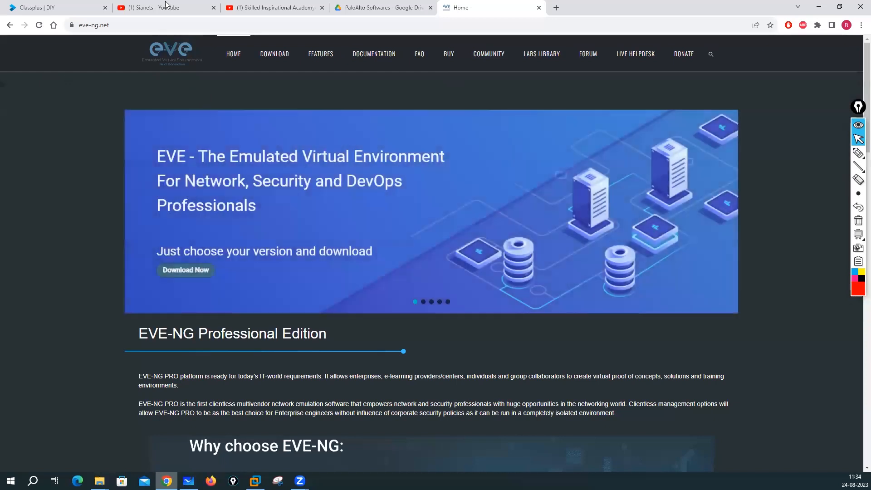
key("ctrl+2")
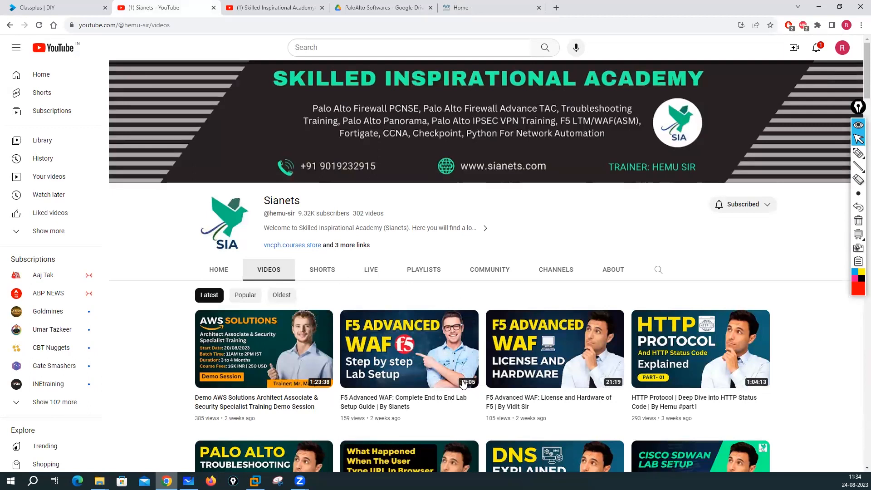
Step: Visit the Skilled Inspirational Academy channel and select its title, return to Sianets, then go to Classplus
left_click(264, 6)
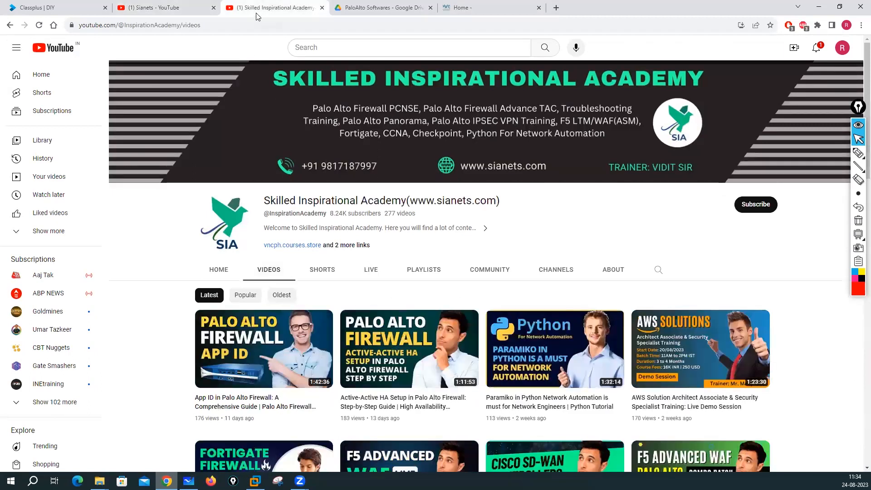
left_click_drag(264, 202, 448, 212)
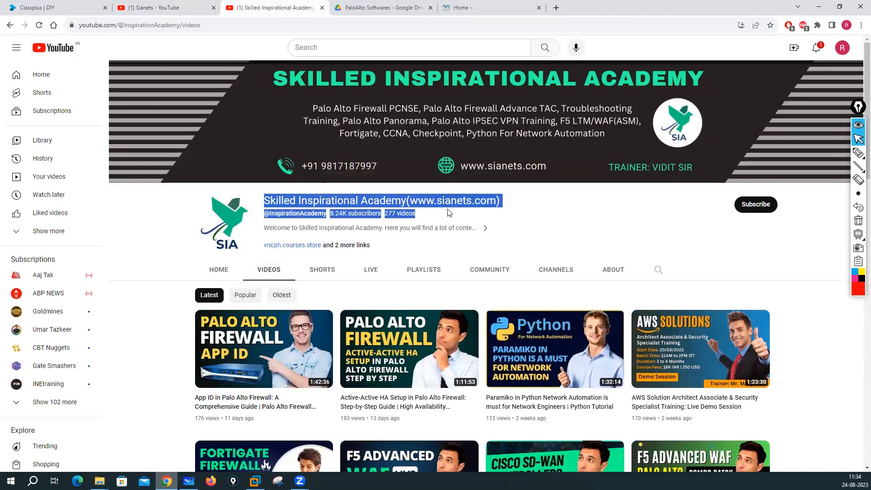
left_click_drag(499, 207, 506, 208)
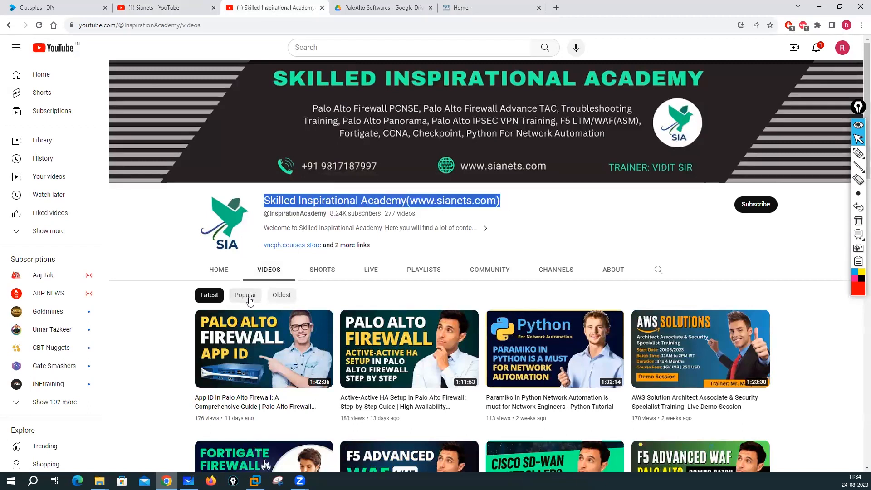
left_click(173, 7)
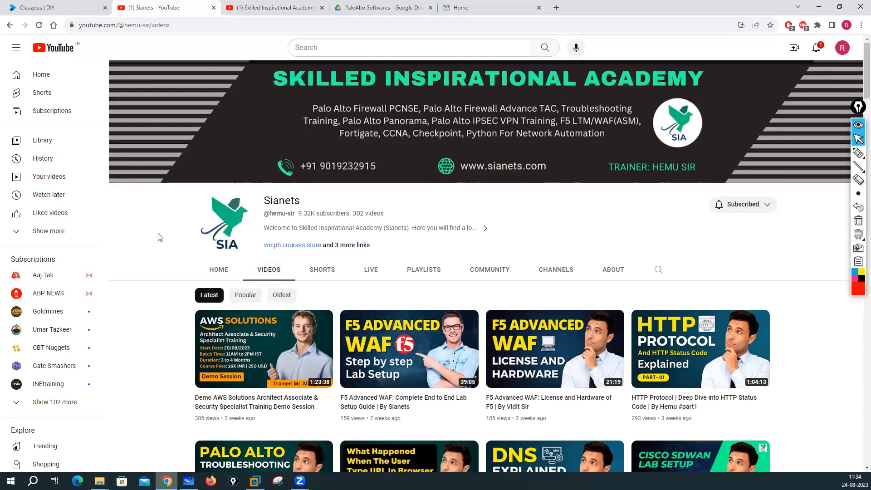
left_click(38, 10)
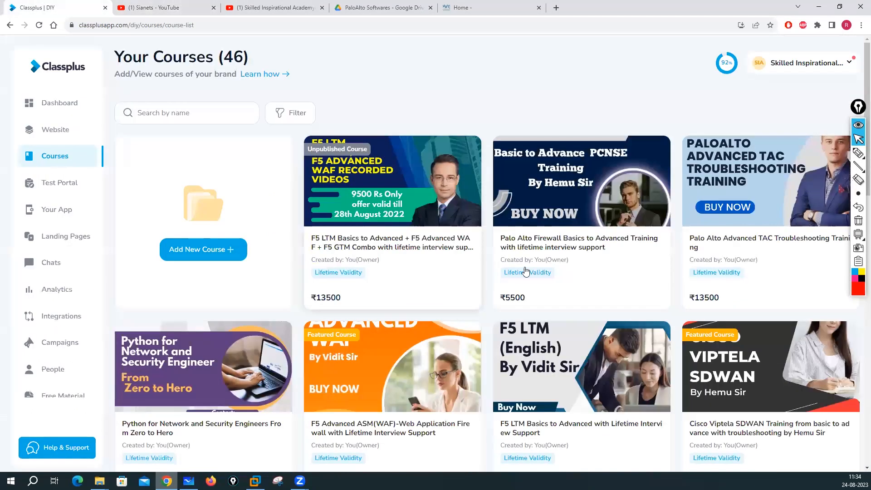
Step: Scroll through all 46 Classplus courses and back, then switch to the eve-ng.net tab
scroll(588, 233, "down", 10)
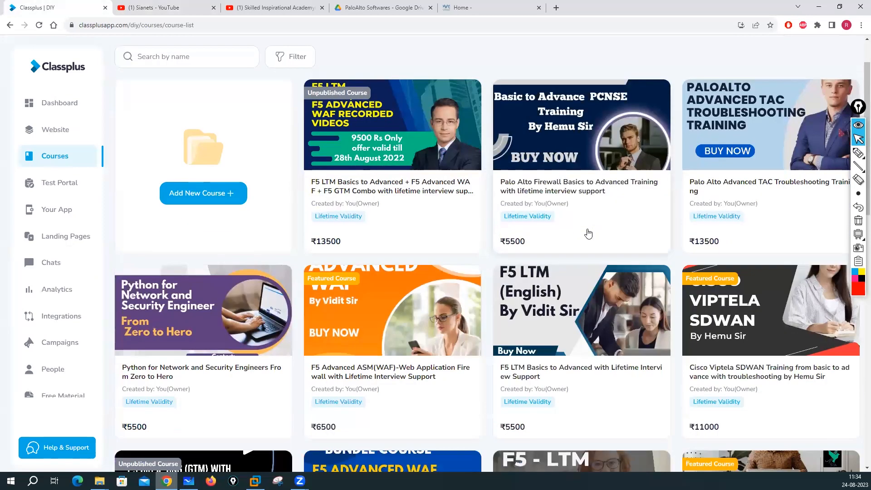
scroll(588, 233, "down", 4)
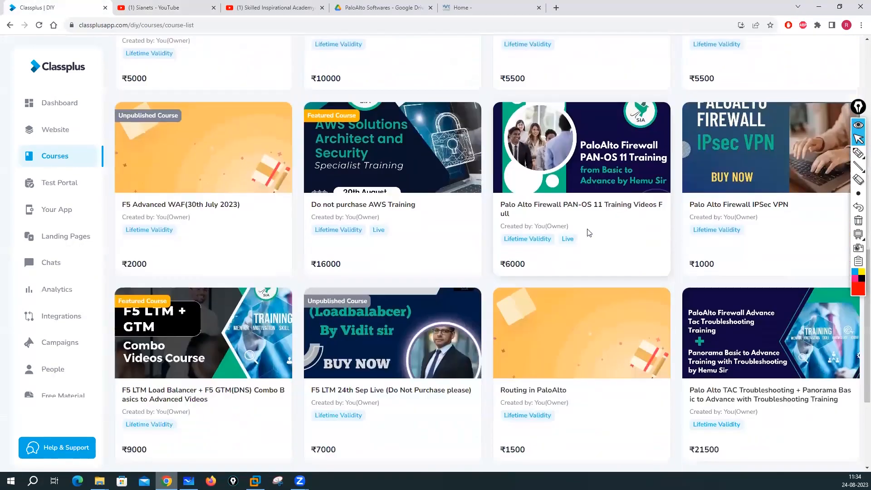
scroll(588, 233, "down", 6)
scroll(588, 232, "up", 6)
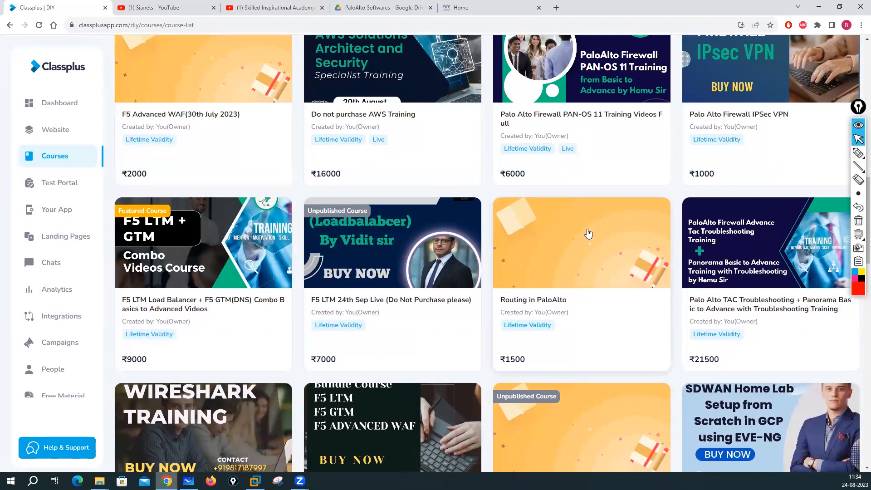
scroll(588, 232, "up", 7)
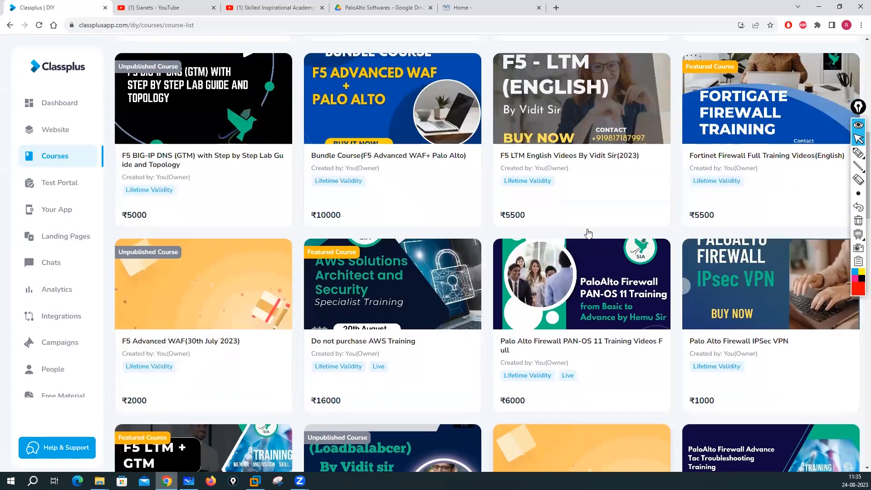
scroll(588, 233, "up", 5)
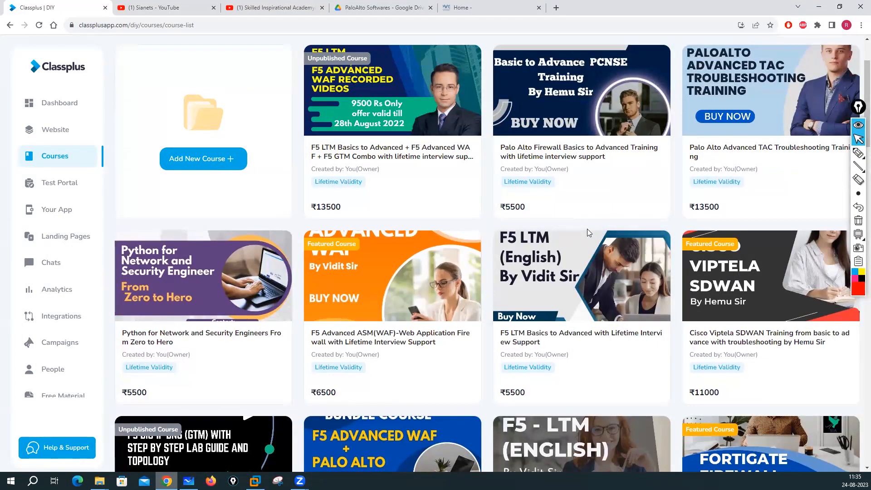
scroll(479, 250, "up", 2)
scroll(488, 250, "down", 2)
scroll(490, 253, "down", 13)
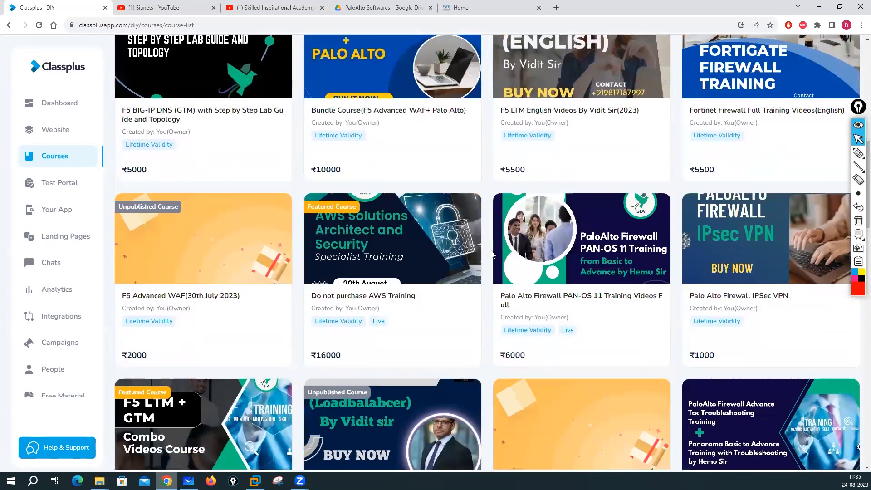
scroll(502, 252, "down", 1)
scroll(502, 252, "up", 12)
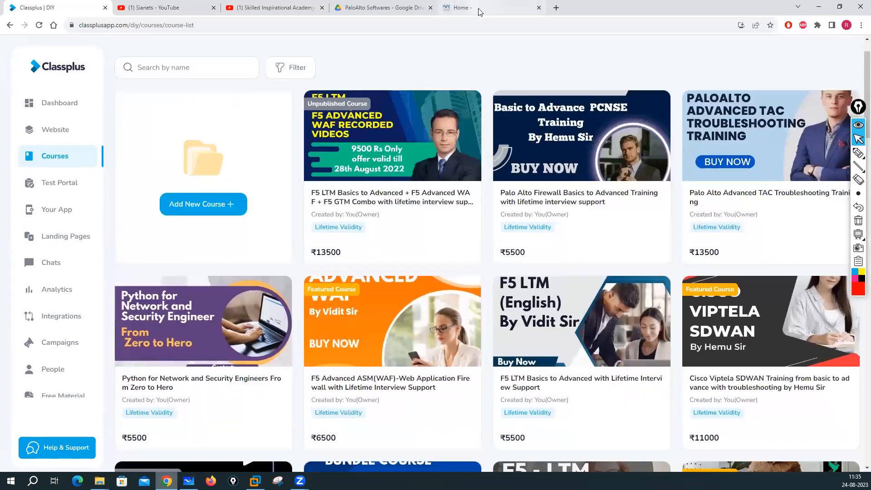
left_click(476, 8)
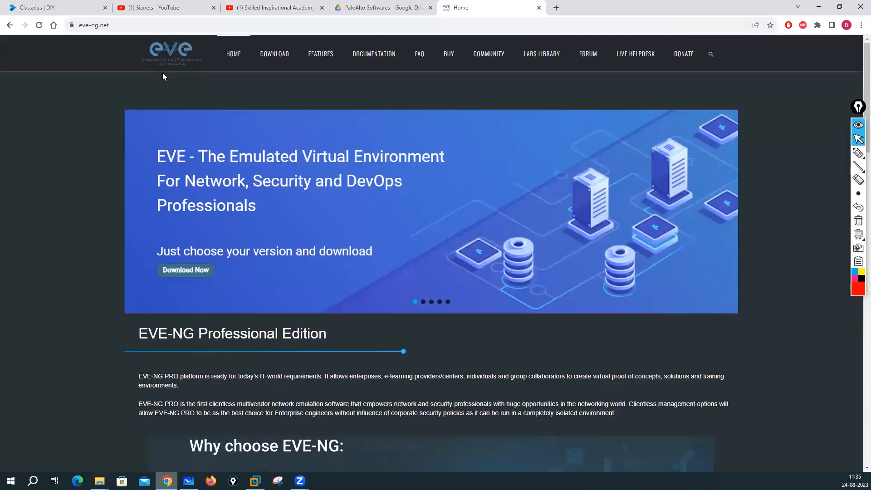
Step: Open the EVE-NG documentation's Supported Images page, scroll through it, then return to the Lab Setup whiteboard
left_click(376, 59)
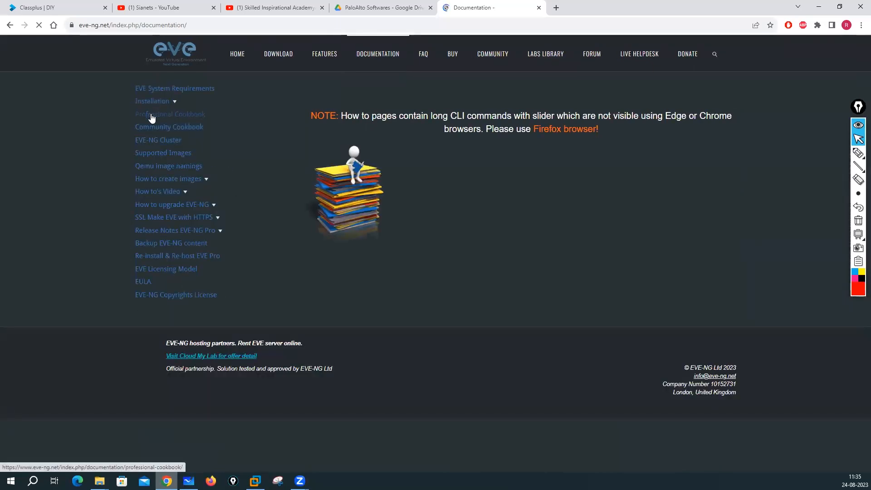
left_click(153, 155)
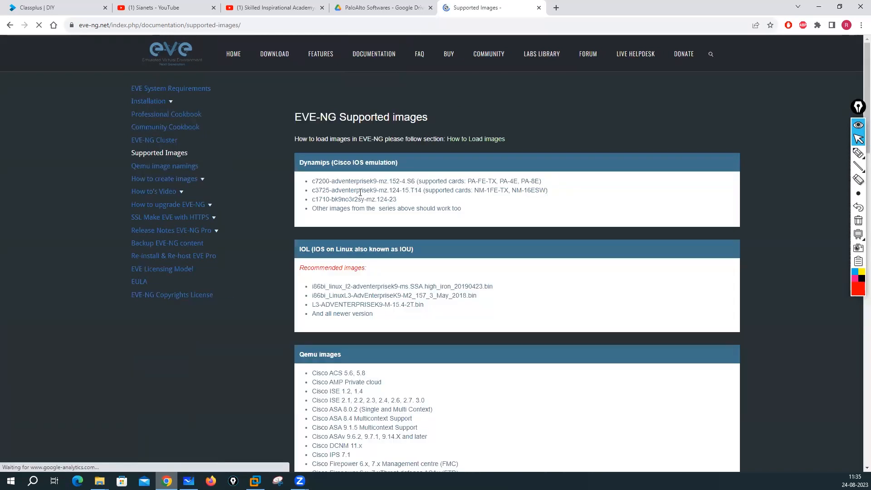
scroll(367, 278, "down", 4)
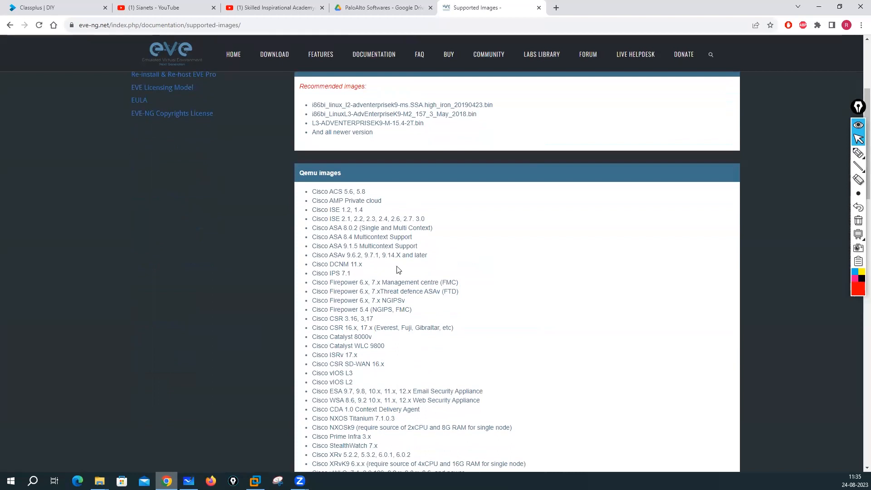
scroll(363, 241, "down", 13)
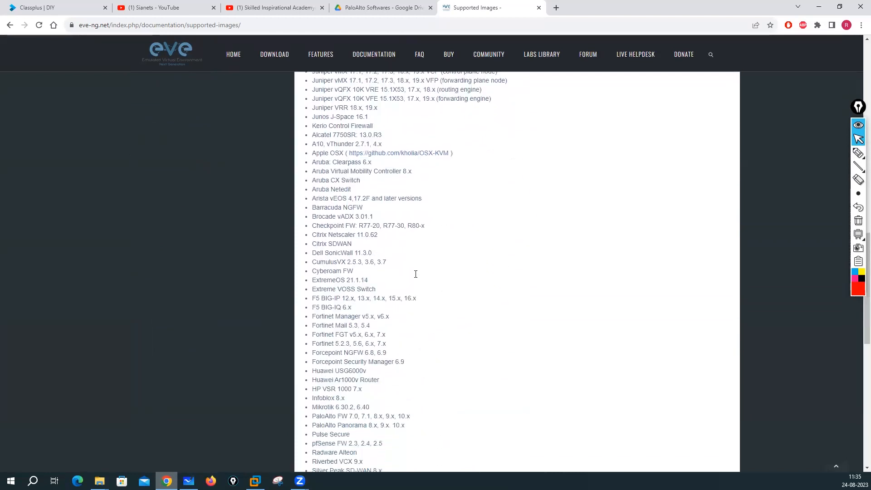
scroll(415, 274, "down", 8)
scroll(416, 276, "up", 4)
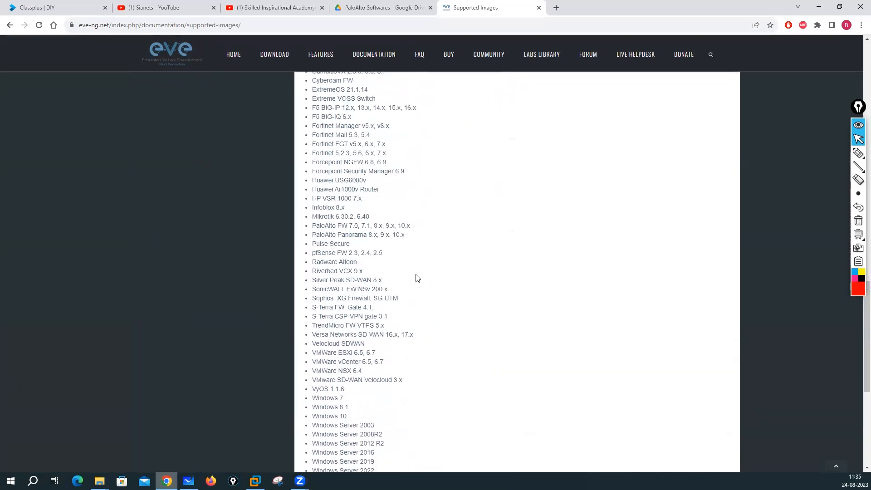
scroll(417, 277, "up", 15)
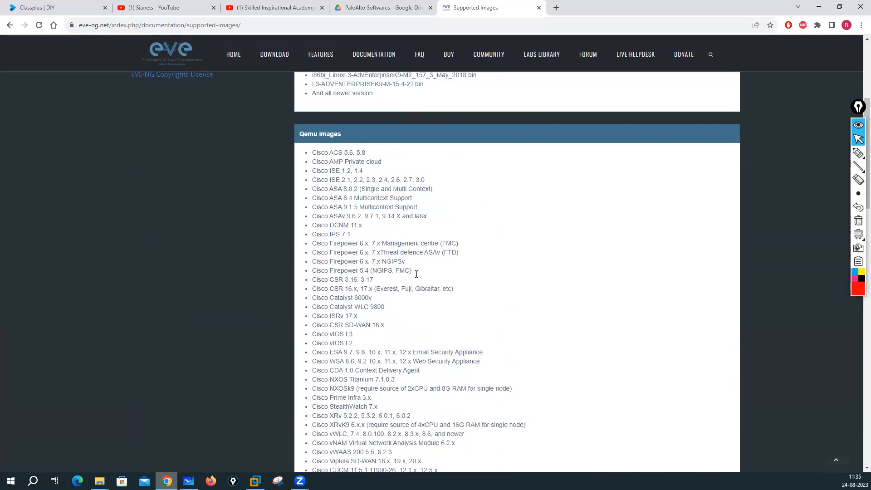
scroll(415, 276, "up", 5)
scroll(381, 244, "down", 18)
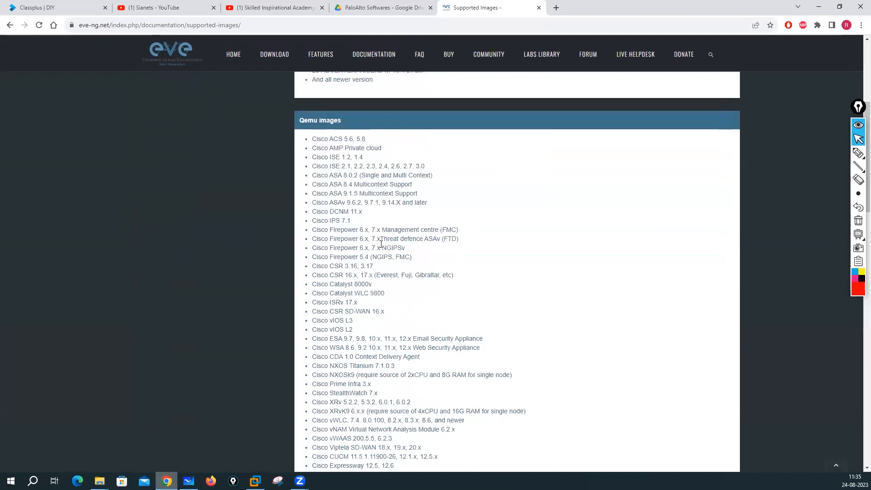
scroll(383, 250, "down", 7)
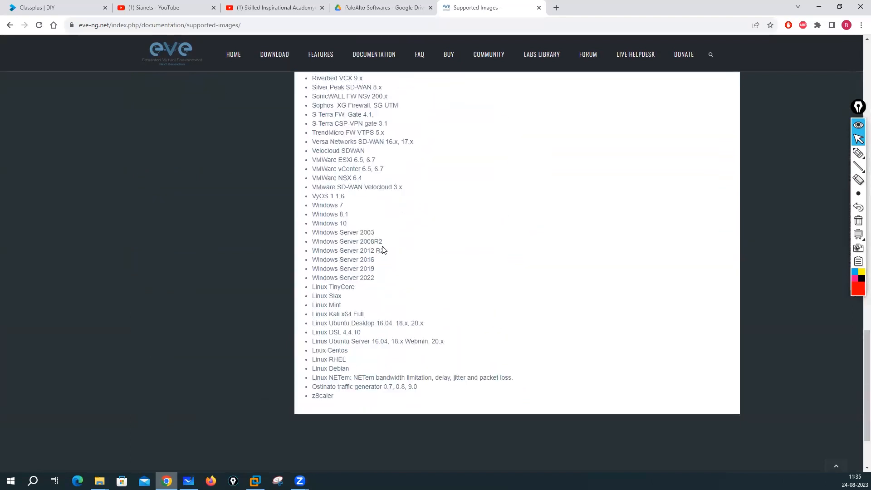
scroll(383, 250, "up", 13)
scroll(383, 249, "up", 12)
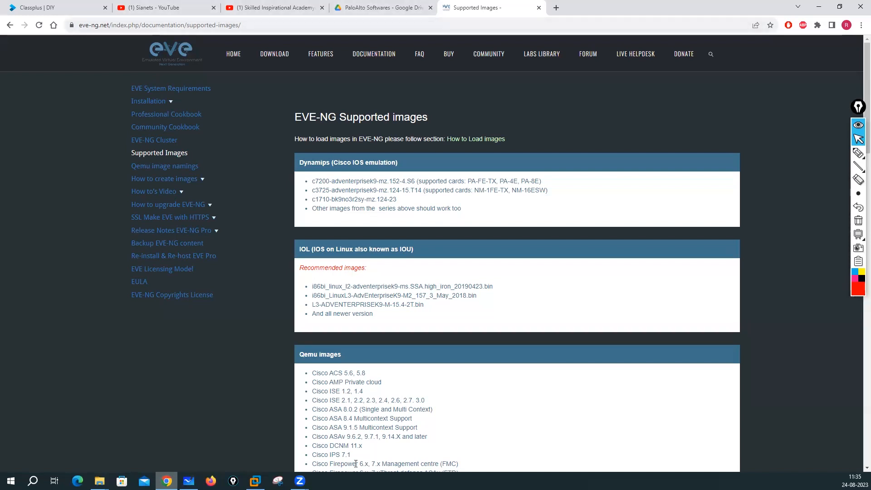
left_click(188, 480)
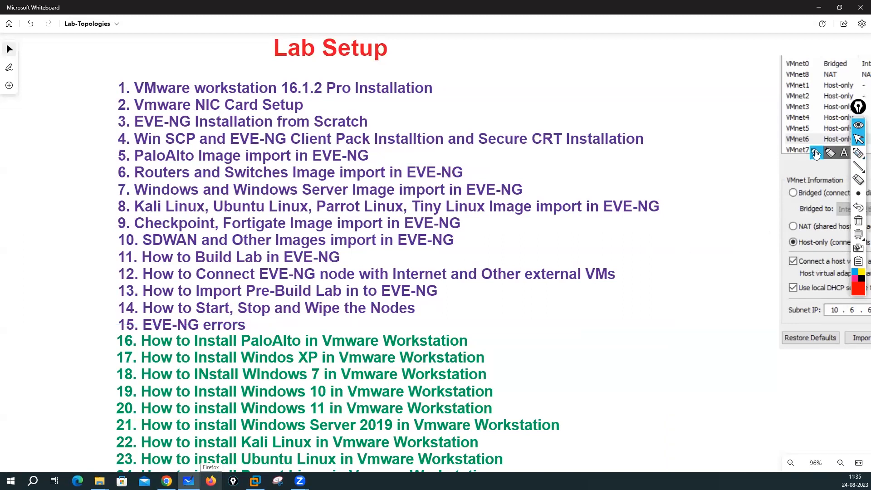
Step: Mark the VMware installation and NIC Card Setup items and write OVA versus ISO image notes
left_click(815, 154)
left_click_drag(183, 58, 194, 82)
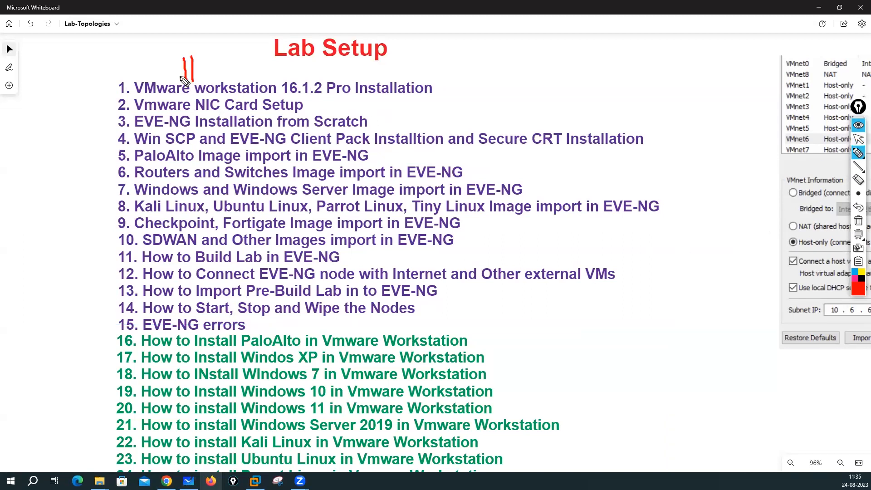
mouse_move(324, 97)
left_mouse_down()
mouse_move(307, 108)
mouse_move(328, 107)
left_mouse_up()
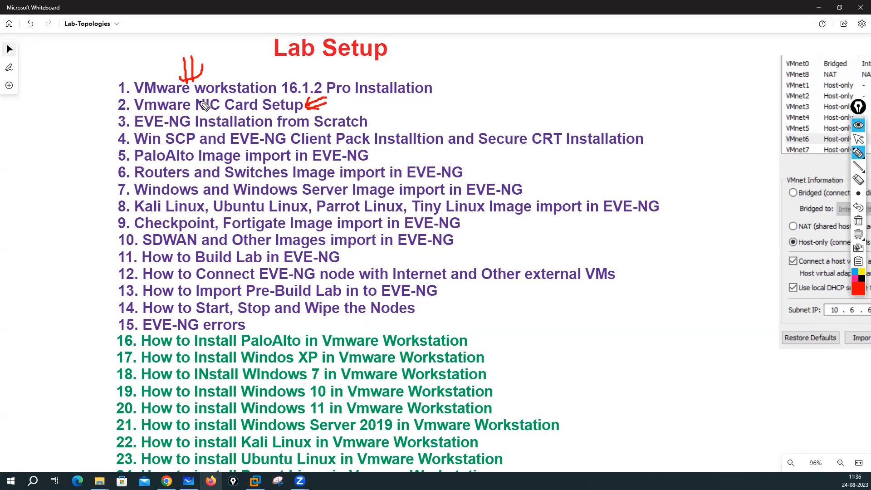
mouse_move(521, 42)
left_mouse_down()
mouse_move(520, 70)
mouse_move(522, 39)
mouse_move(573, 57)
mouse_move(604, 39)
mouse_move(620, 45)
mouse_move(690, 38)
left_mouse_up()
mouse_move(589, 81)
left_mouse_down()
mouse_move(592, 90)
mouse_move(690, 84)
left_mouse_up()
mouse_move(563, 66)
left_mouse_down()
mouse_move(608, 53)
mouse_move(568, 69)
mouse_move(583, 73)
left_mouse_up()
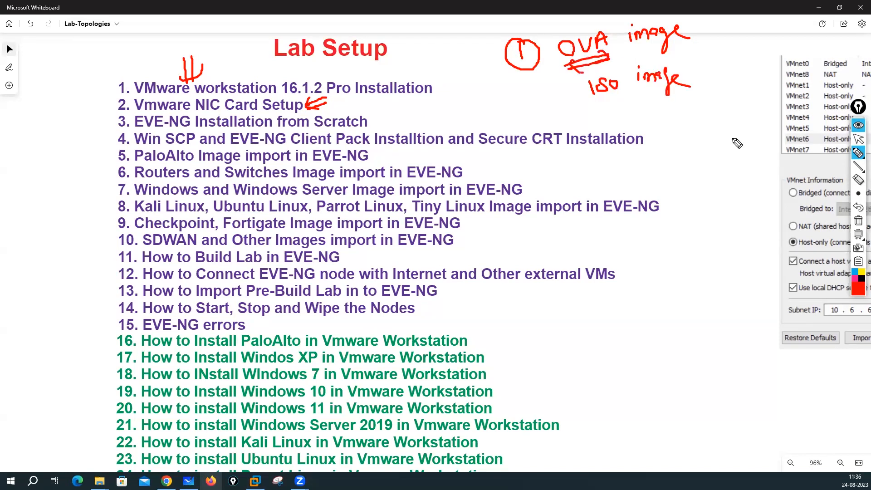
Step: Clear the red ink and go back to the EVE-NG supported images page in Chrome
left_click(858, 220)
left_click(858, 140)
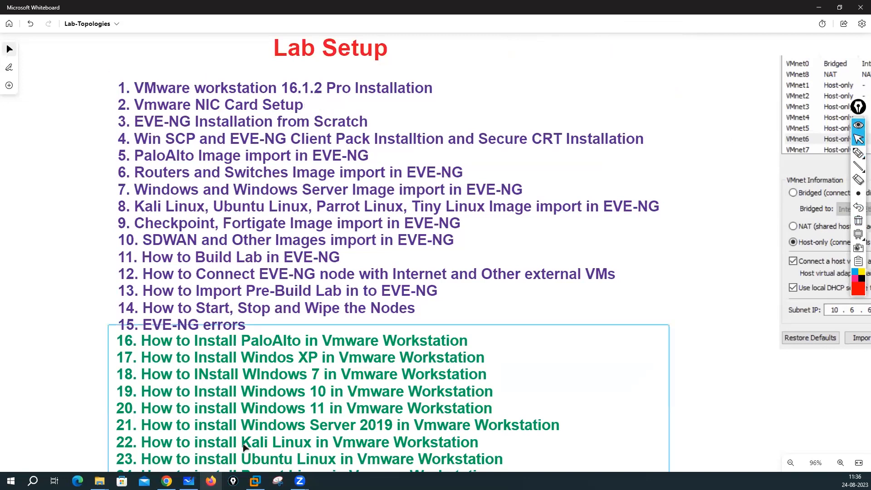
key("alt+Tab")
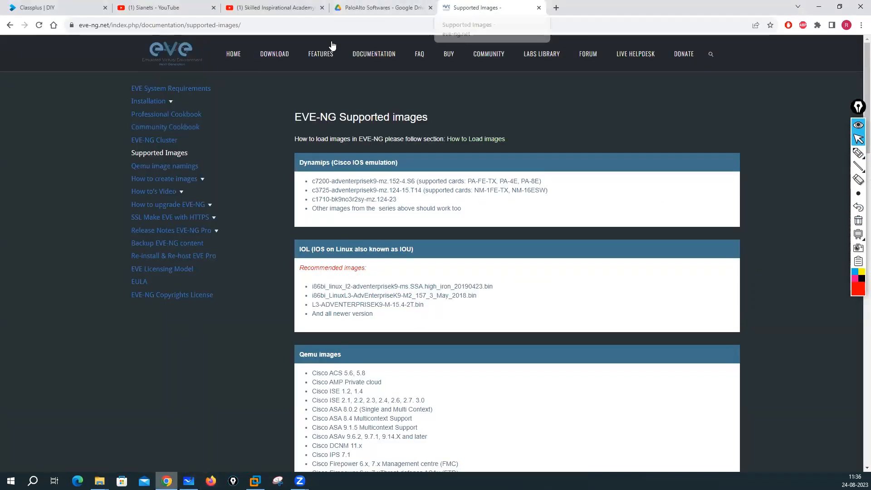
Step: Open the EVE-NG Download page and circle the Professional and Free Community edition choices
left_click(275, 56)
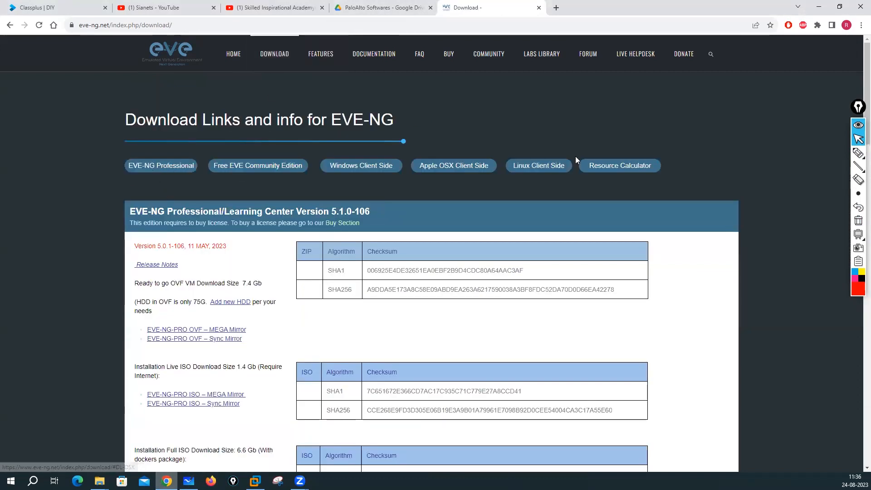
mouse_move(857, 154)
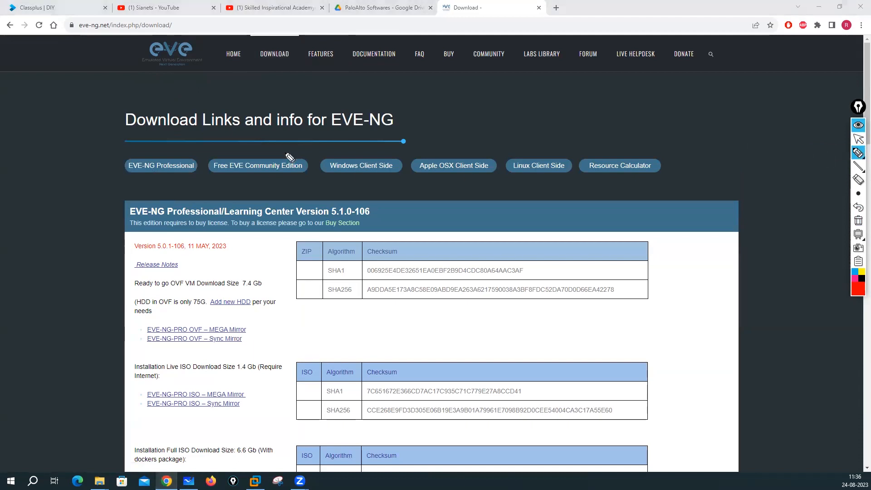
mouse_move(147, 150)
left_mouse_down()
mouse_move(126, 173)
mouse_move(200, 181)
mouse_move(139, 153)
left_mouse_up()
mouse_move(254, 159)
left_mouse_down()
mouse_move(237, 153)
mouse_move(209, 179)
mouse_move(290, 187)
mouse_move(240, 155)
left_mouse_up()
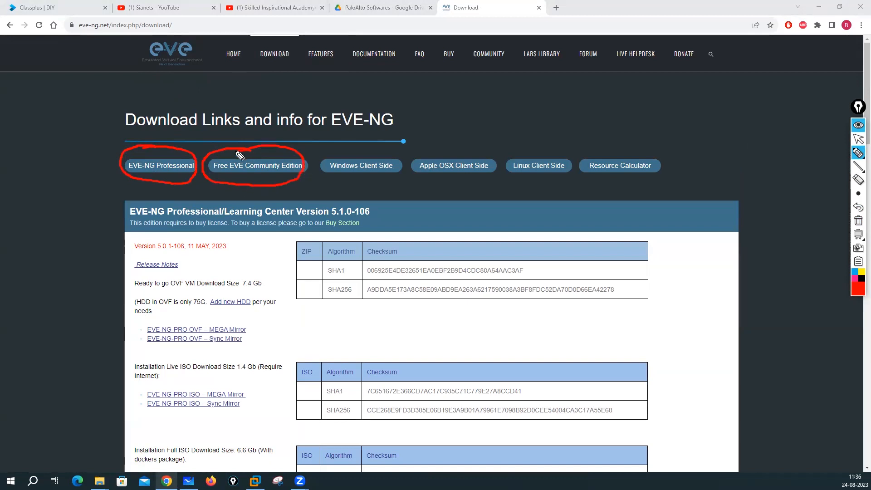
left_click_drag(143, 155, 149, 154)
left_click_drag(83, 202, 153, 181)
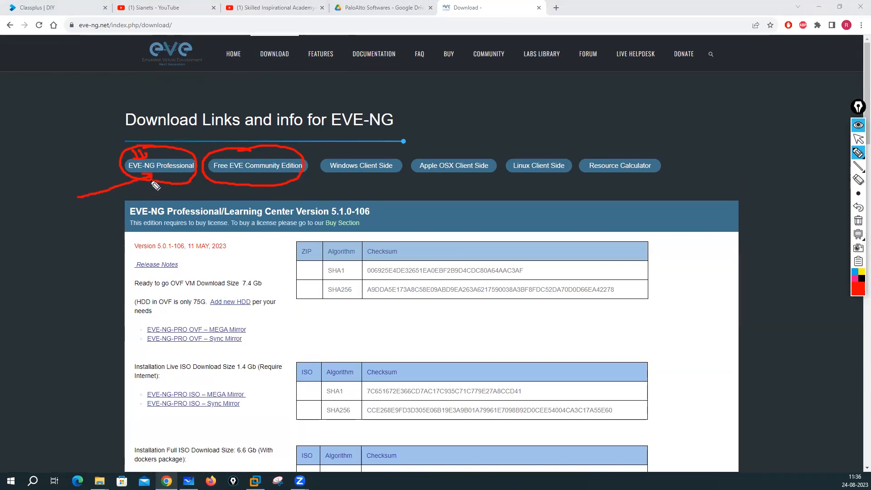
left_click_drag(160, 145, 165, 155)
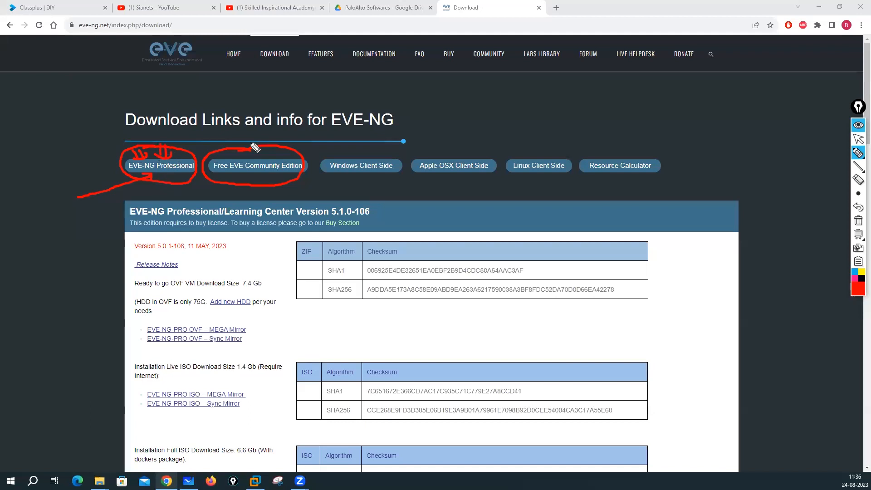
Step: Draw arrows pointing at Free EVE Community Edition, then erase the annotations
mouse_move(257, 137)
left_mouse_down()
mouse_move(257, 155)
mouse_move(265, 154)
mouse_move(247, 185)
left_mouse_up()
left_click(247, 177)
left_click_drag(253, 185, 254, 178)
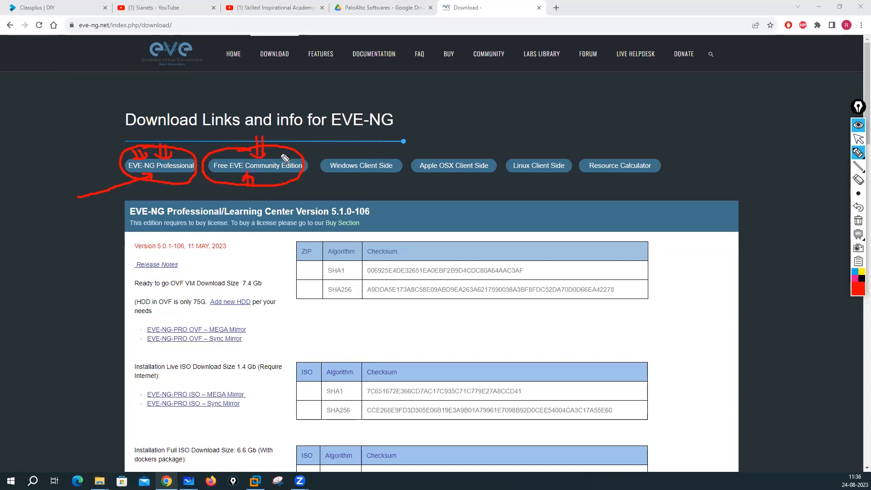
left_click_drag(297, 134, 283, 153)
left_click_drag(284, 152, 293, 150)
left_click(857, 221)
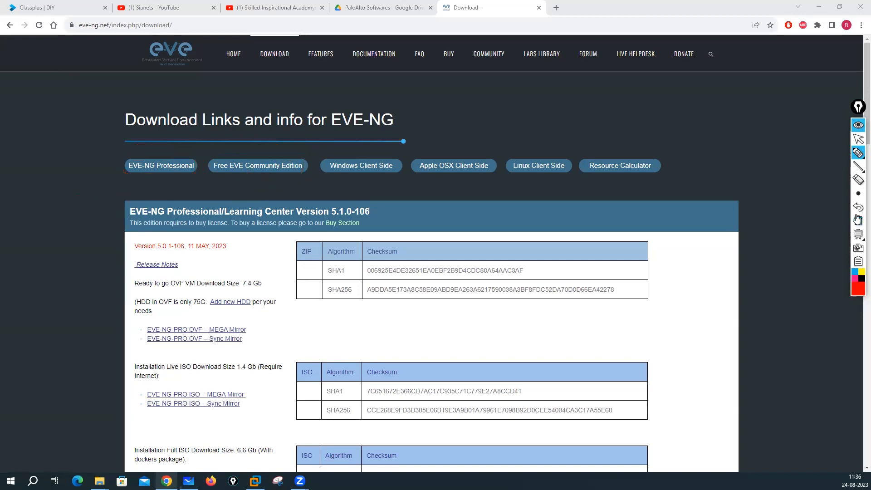
left_click(857, 139)
Step: Circle and tick both edition choices again, then erase the ink and exit pen mode
left_click(858, 153)
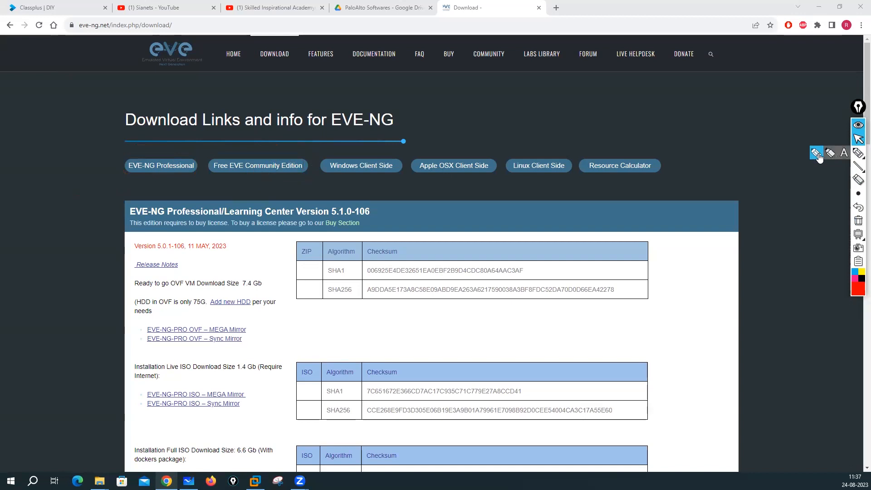
left_click(819, 154)
mouse_move(214, 152)
left_mouse_down()
mouse_move(170, 151)
mouse_move(164, 188)
mouse_move(316, 177)
mouse_move(211, 152)
mouse_move(256, 175)
left_mouse_up()
mouse_move(176, 171)
left_mouse_down()
mouse_move(188, 169)
mouse_move(158, 158)
mouse_move(203, 175)
mouse_move(150, 163)
left_mouse_up()
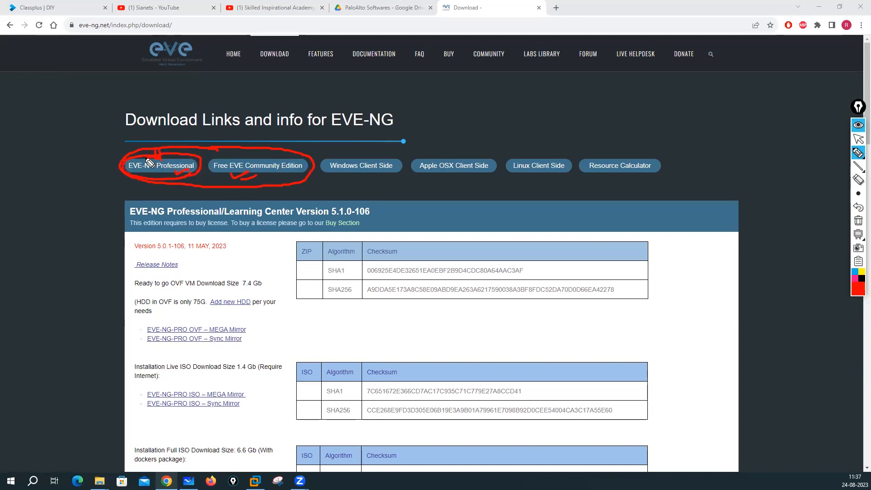
mouse_move(249, 140)
left_mouse_down()
mouse_move(256, 155)
mouse_move(208, 167)
mouse_move(268, 190)
mouse_move(311, 168)
mouse_move(251, 150)
mouse_move(264, 183)
mouse_move(272, 180)
left_mouse_up()
left_click(857, 220)
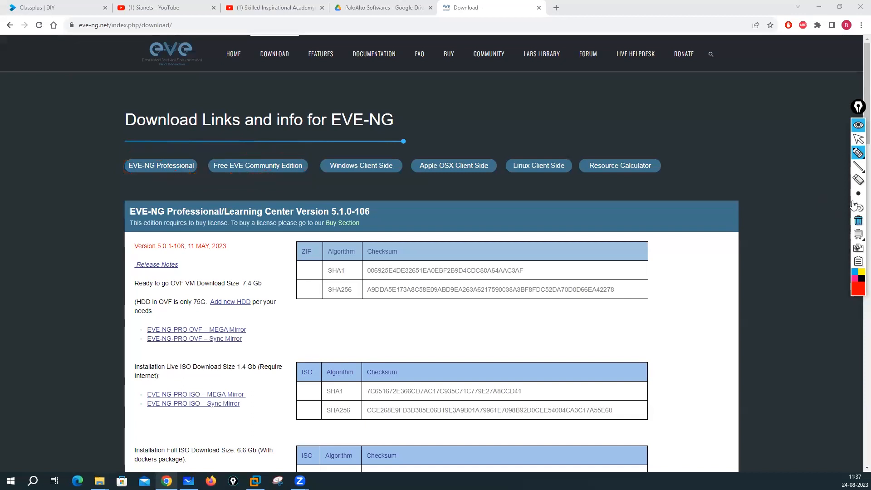
left_click(858, 139)
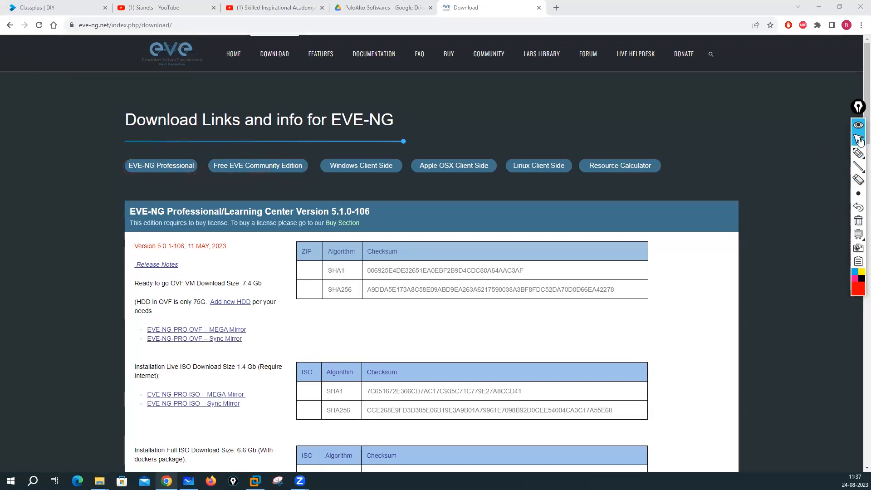
Step: Jump to Free EVE Community Edition and open the EVE-NG OVF Google Mirror download
left_click(266, 165)
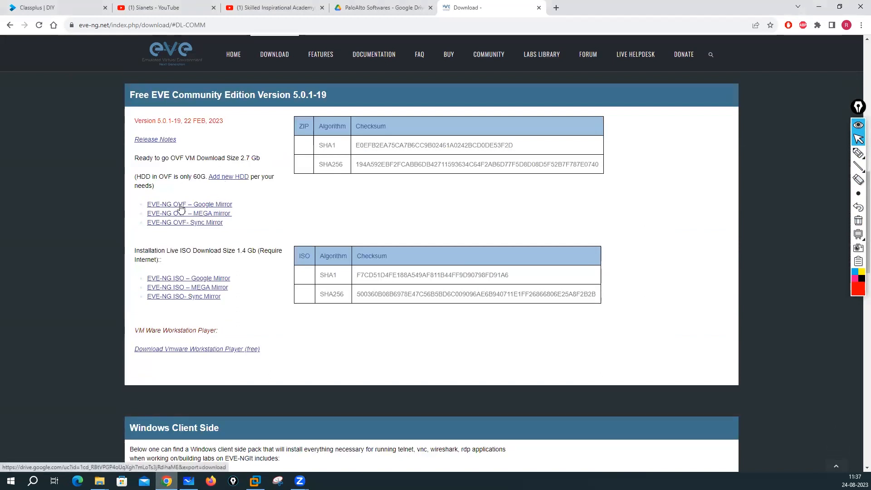
left_click_drag(182, 251, 254, 251)
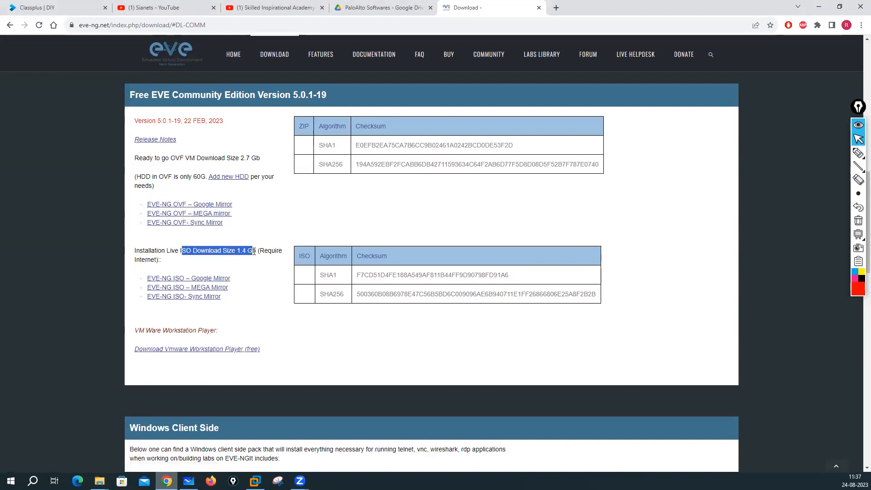
left_click(205, 207)
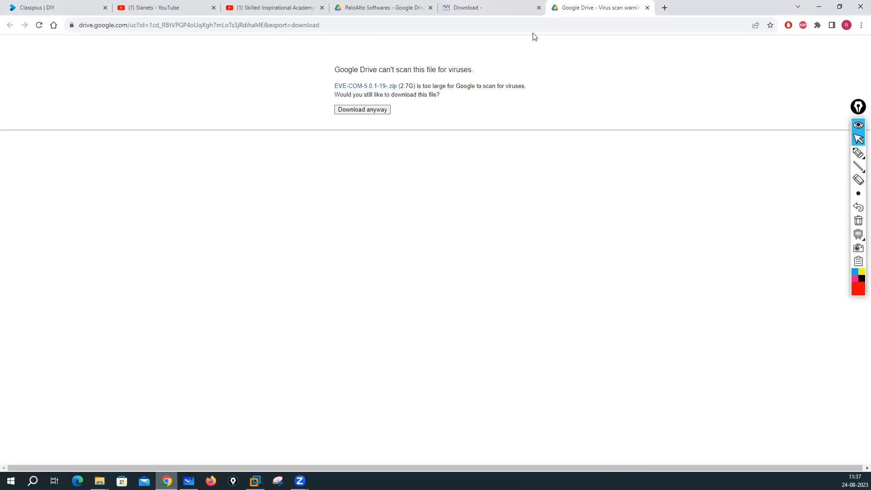
left_click(498, 8)
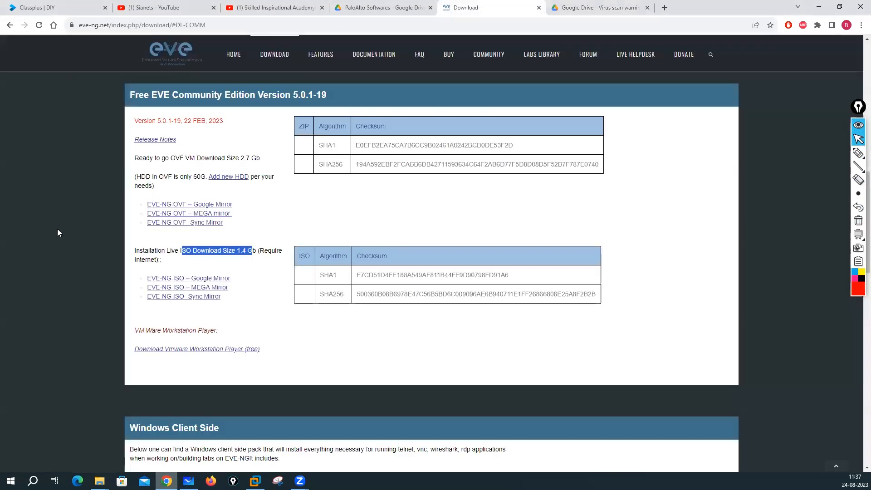
Step: Open the Community OVF MEGA and Sync.com mirror pages and compare them across tabs
left_click(204, 214)
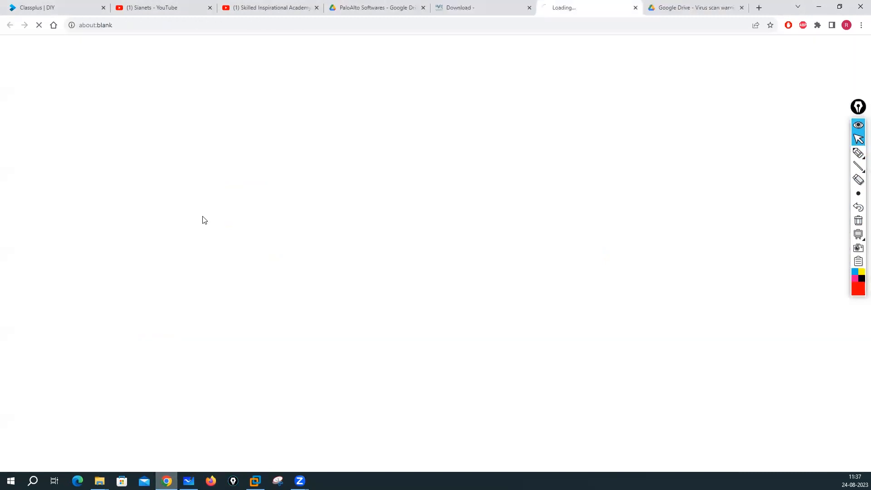
left_click(478, 10)
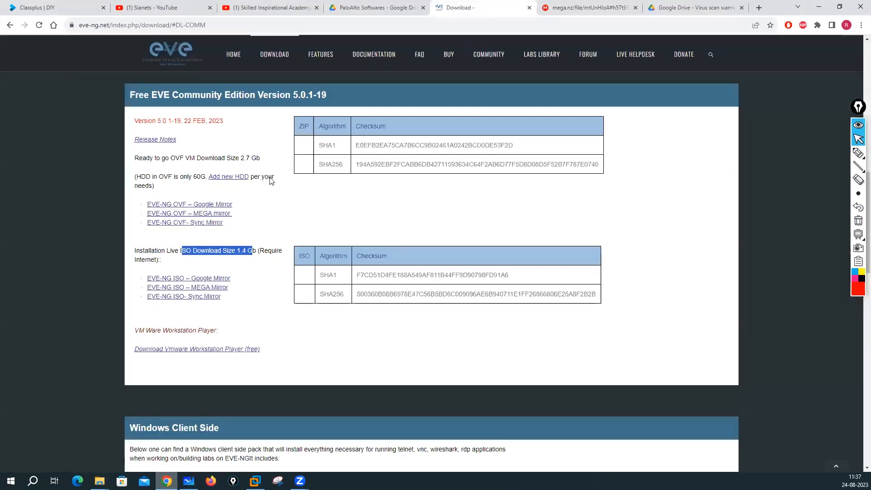
left_click(207, 223)
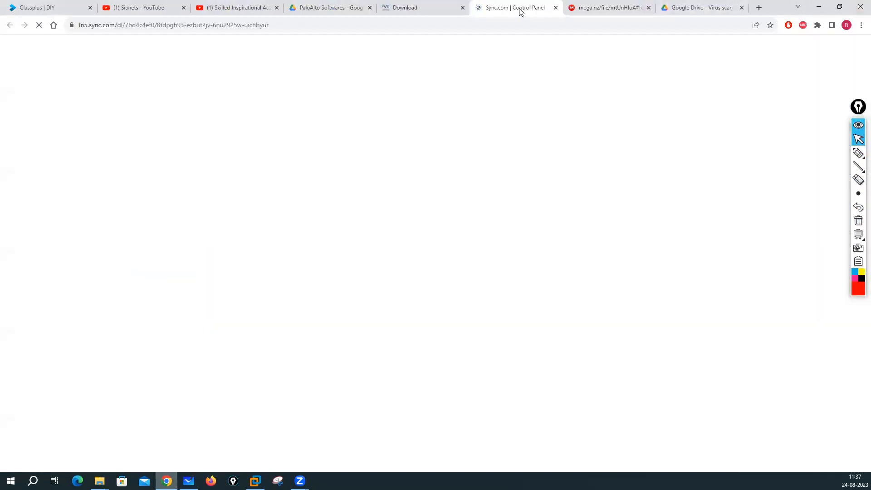
left_click(618, 9)
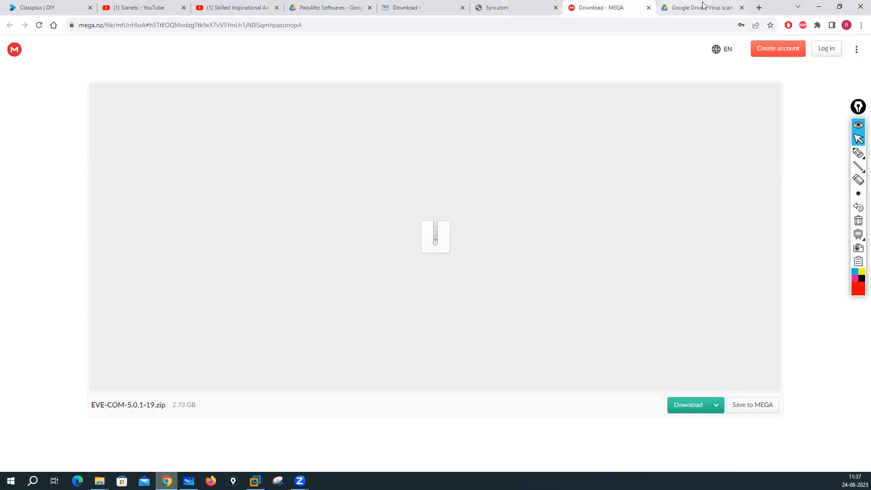
left_click(703, 6)
left_click(511, 9)
left_click(608, 9)
left_click(676, 8)
left_click(591, 7)
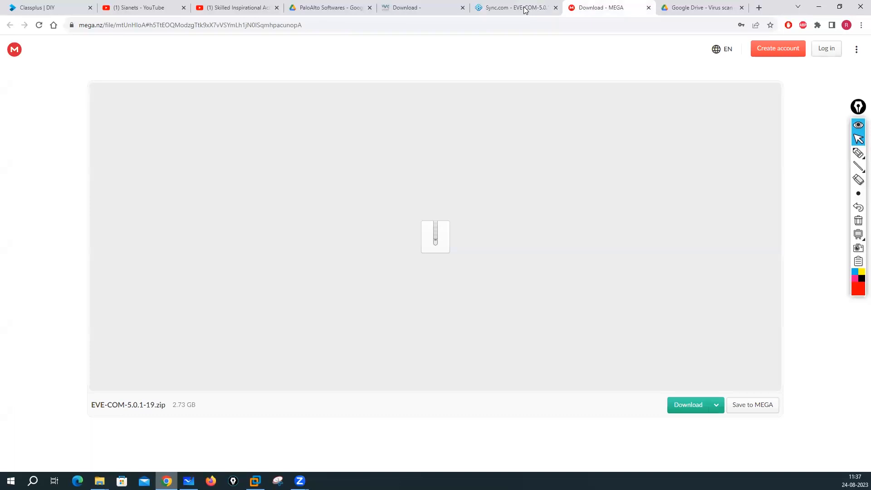
left_click(524, 10)
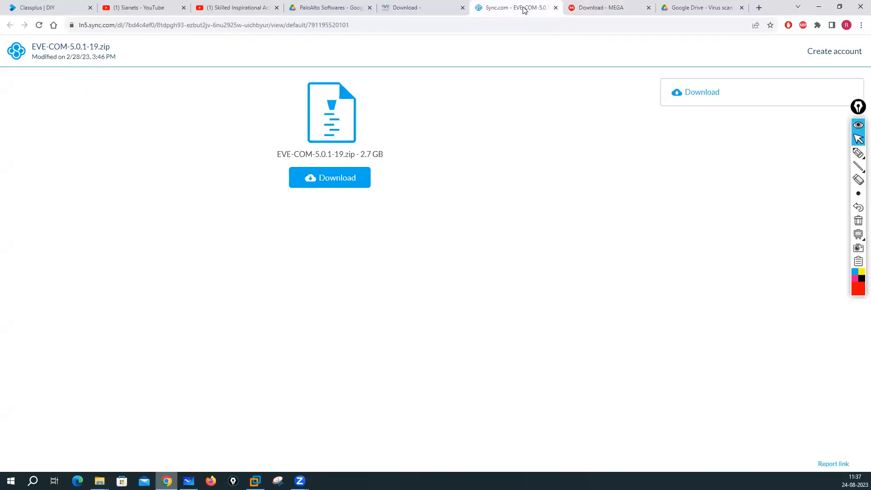
Step: Close the Sync.com and MEGA tabs and save the EVE-COM-5.0.1-19 zip into Desktop\Lab Setup
left_click(555, 8)
left_click(555, 7)
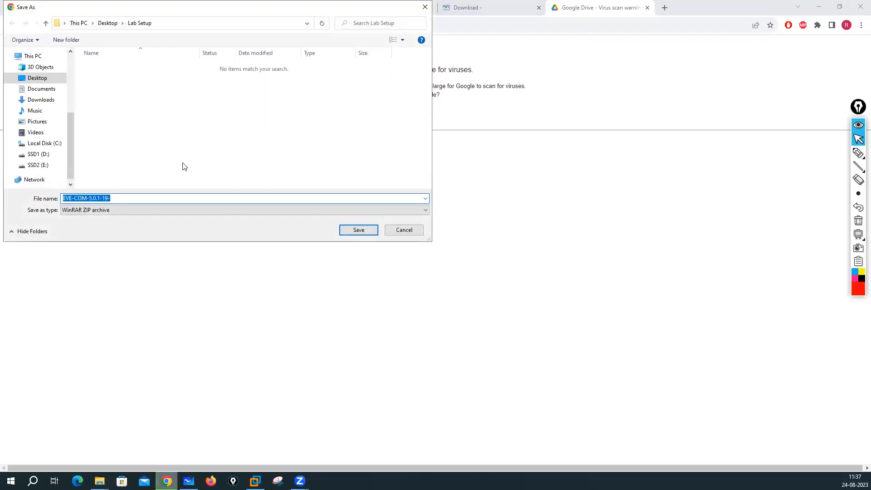
left_click(353, 230)
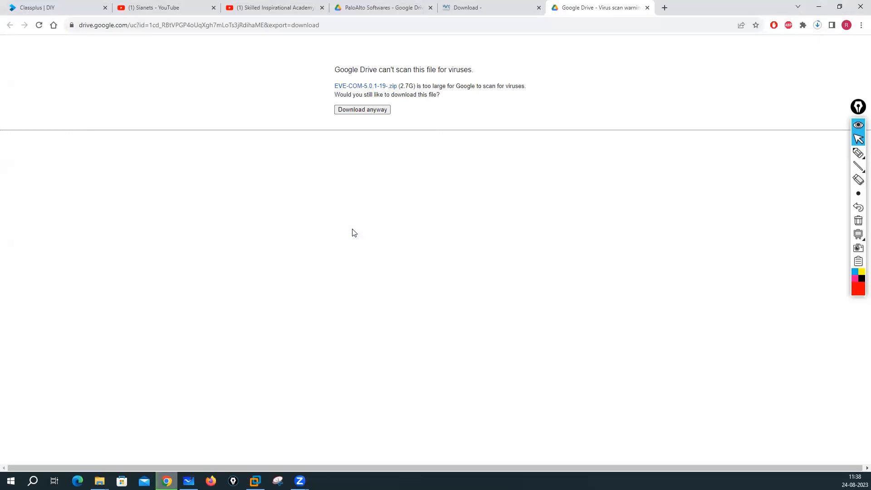
Step: Check the EVE-COM zip's download progress from Chrome's downloads list
left_click(818, 27)
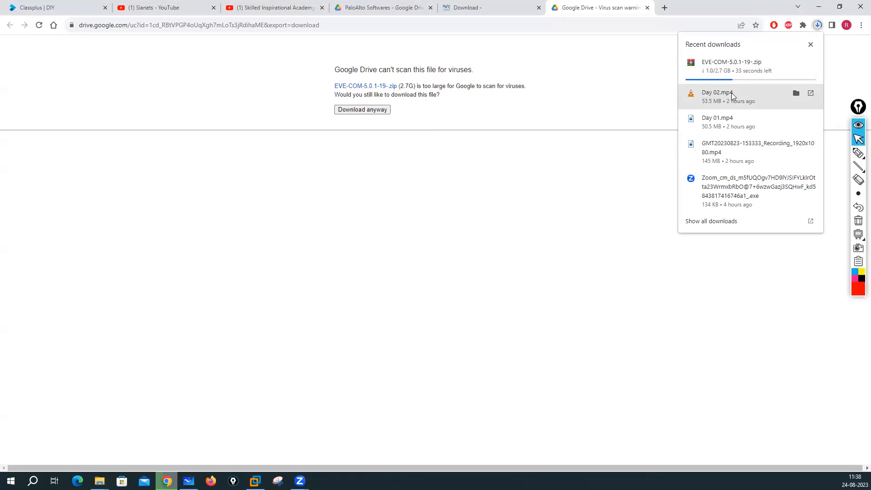
left_click(857, 153)
left_click(858, 139)
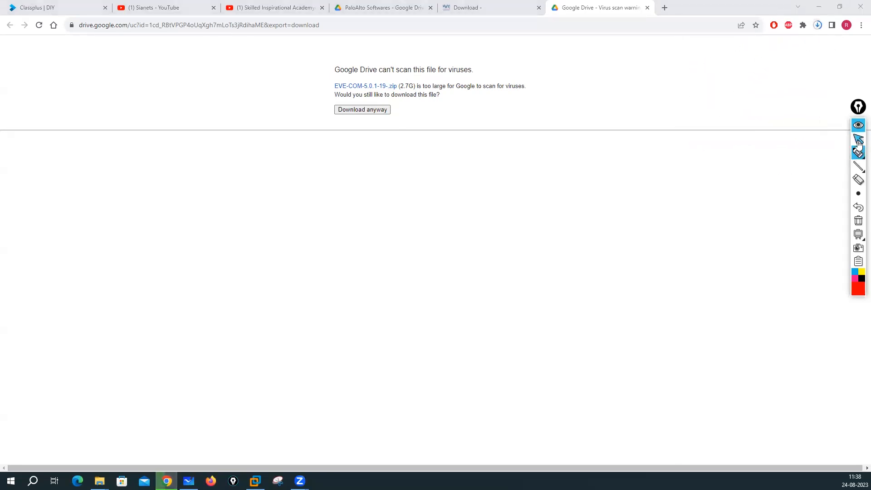
left_click(817, 24)
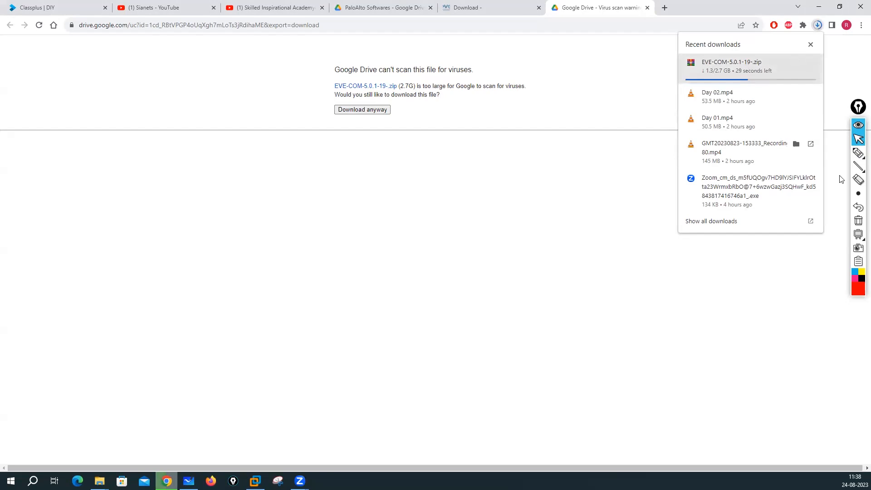
mouse_move(858, 155)
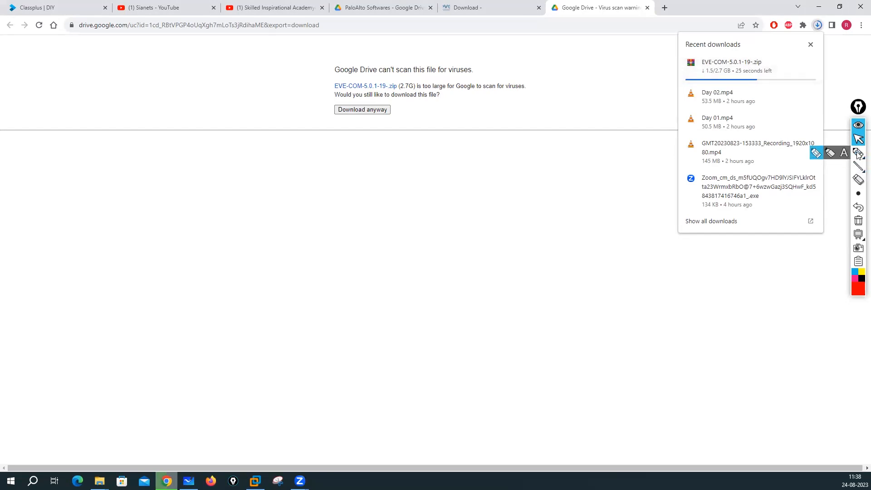
left_click(859, 139)
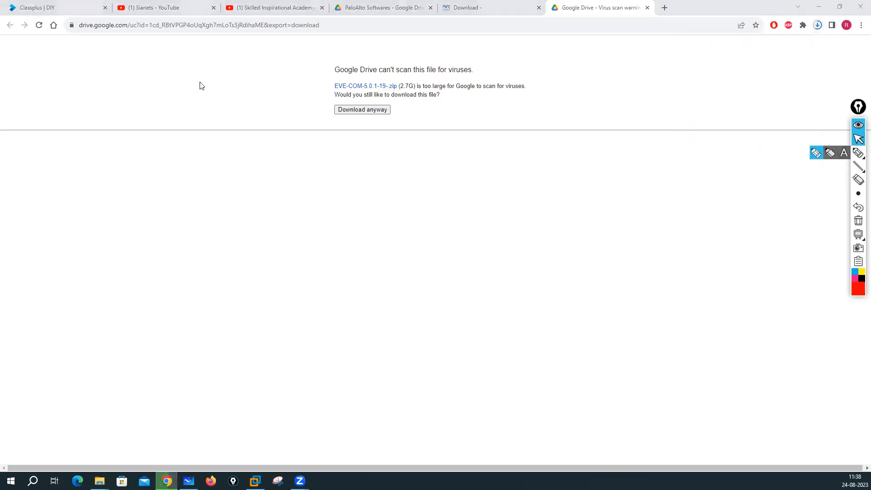
Step: Open chrome://downloads, then show the Lab Setup folder full-screen in File Explorer
left_click(817, 26)
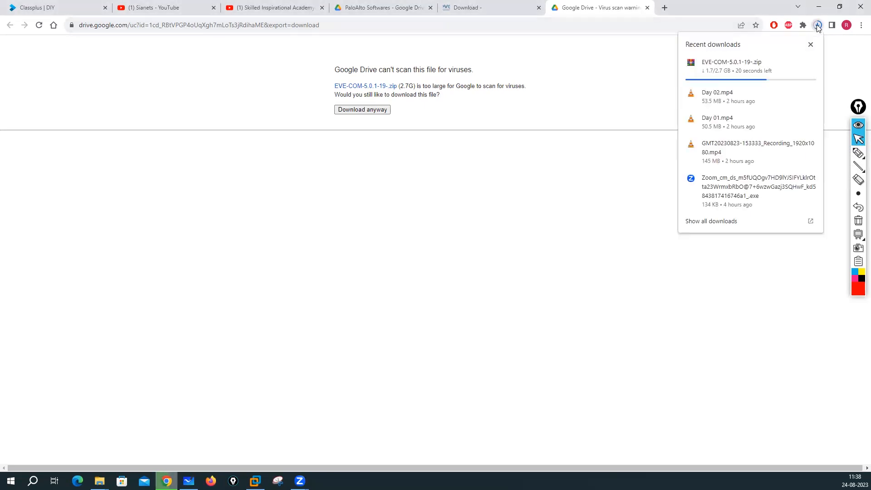
left_click(710, 221)
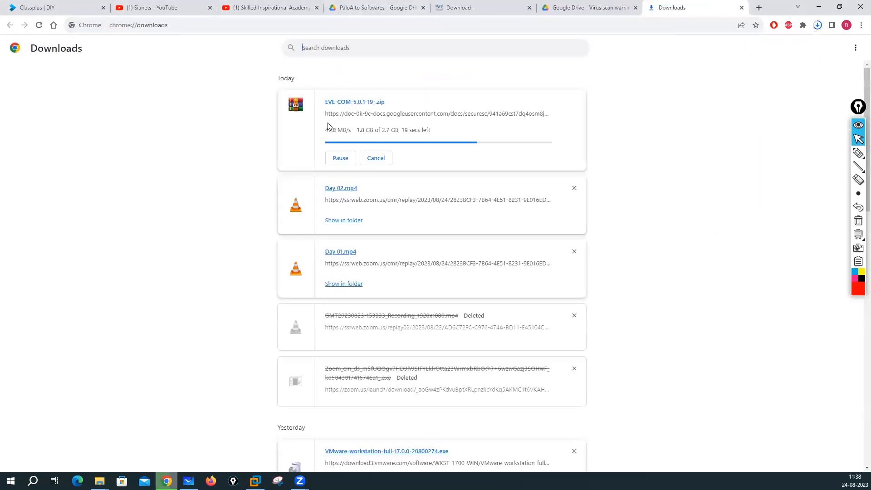
key("super+e")
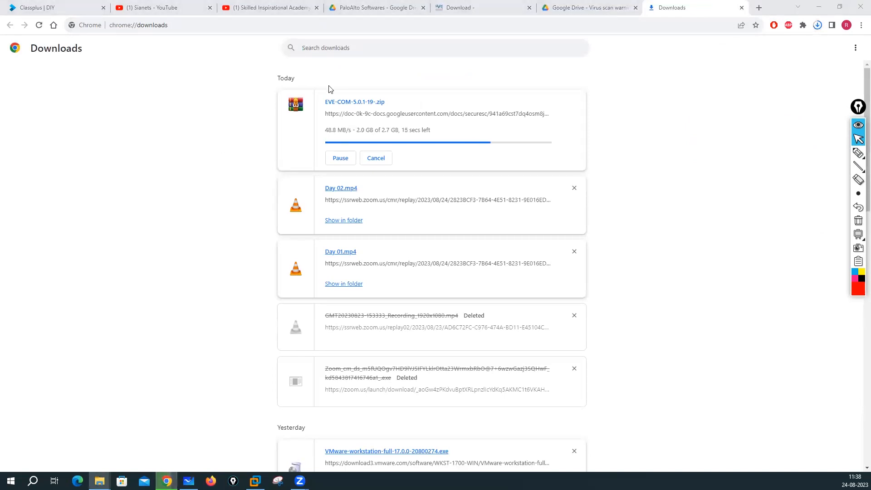
left_click(595, 77)
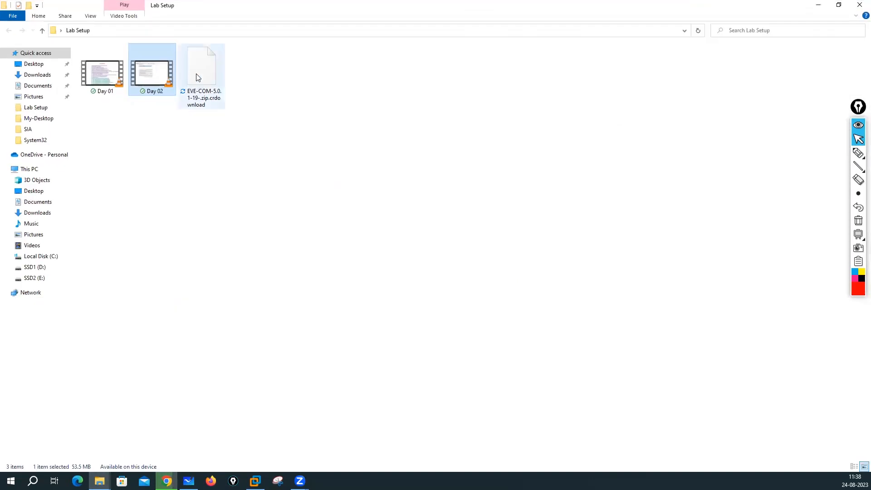
Step: Close Chrome's finished Downloads and Google Drive tabs and bring the Lab Setup folder forward
left_click(166, 481)
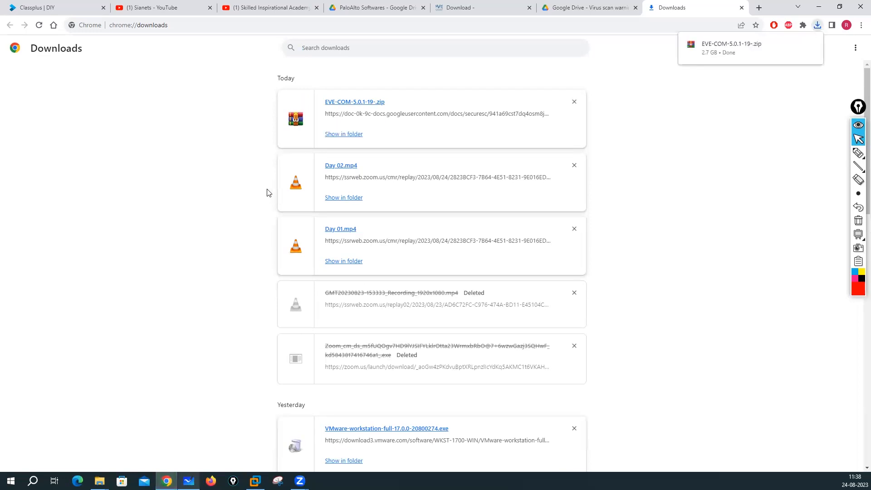
left_click(741, 7)
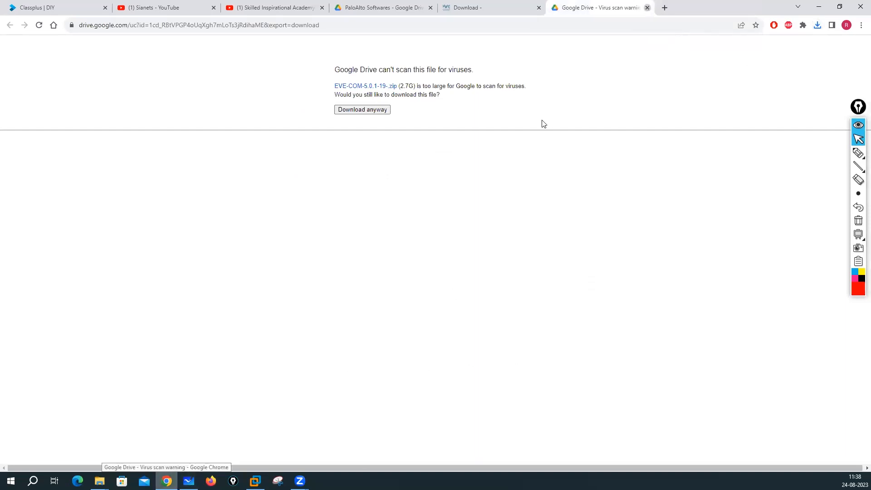
key("ctrl+w")
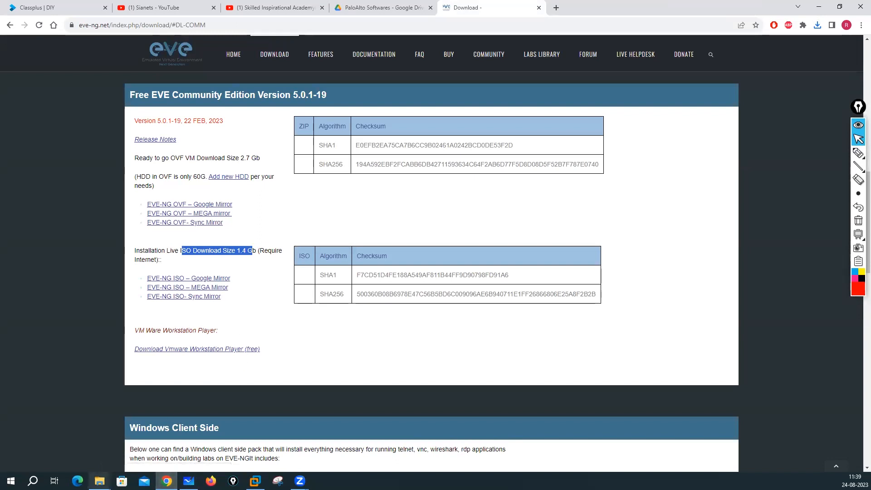
left_click(100, 480)
left_click(136, 442)
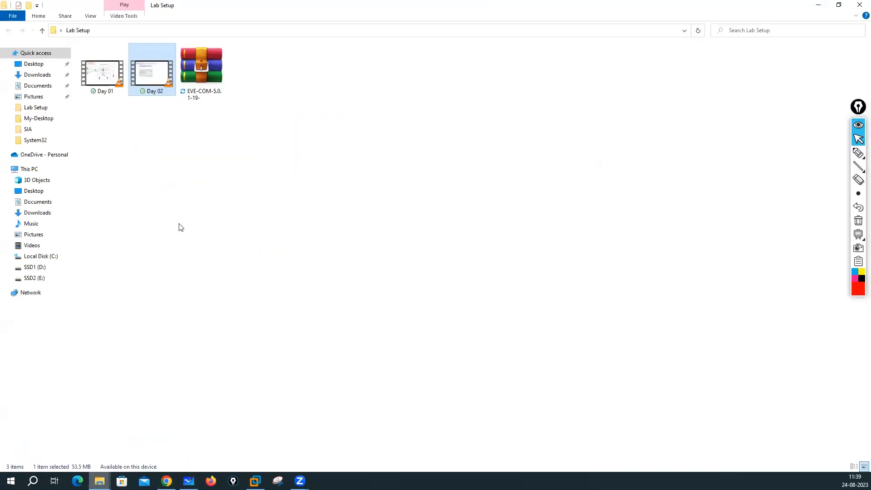
Step: Extract the EVE-COM zip to EVE-COM-5.0.1-19-\ with WinRAR and open the new folder
left_click(197, 68)
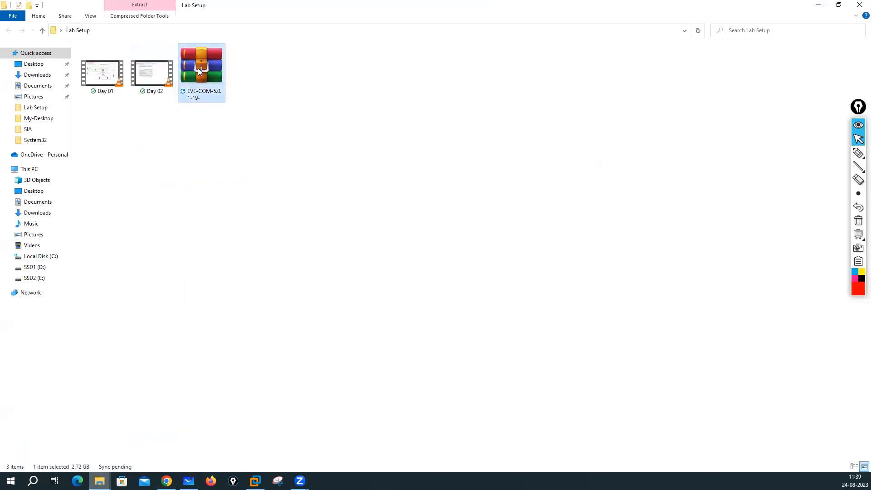
right_click(198, 68)
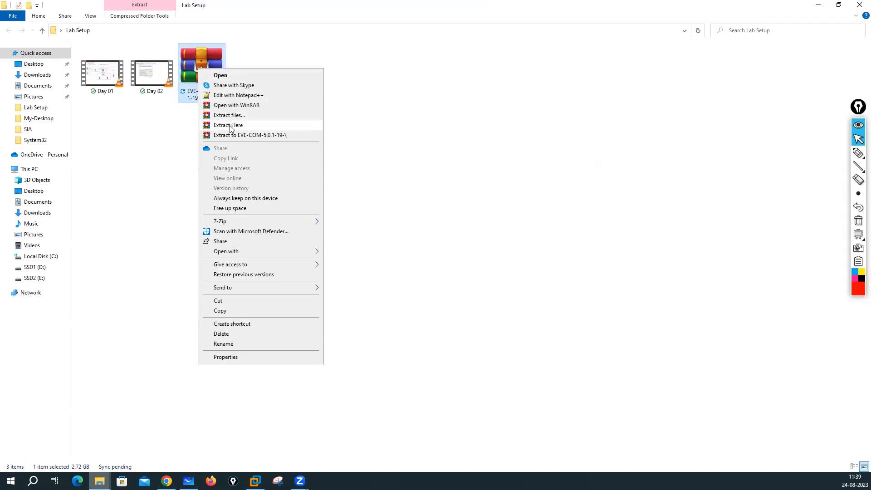
left_click(271, 135)
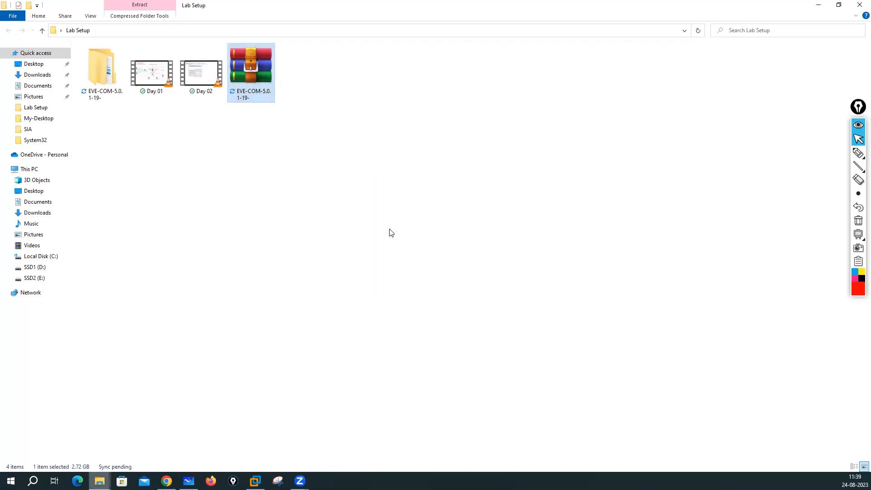
left_click(109, 69)
double_click(109, 68)
Step: Open EVE-CE.ovf from the inner EVE-COM-5.0.1-19 folder with VMware Workstation
double_click(126, 59)
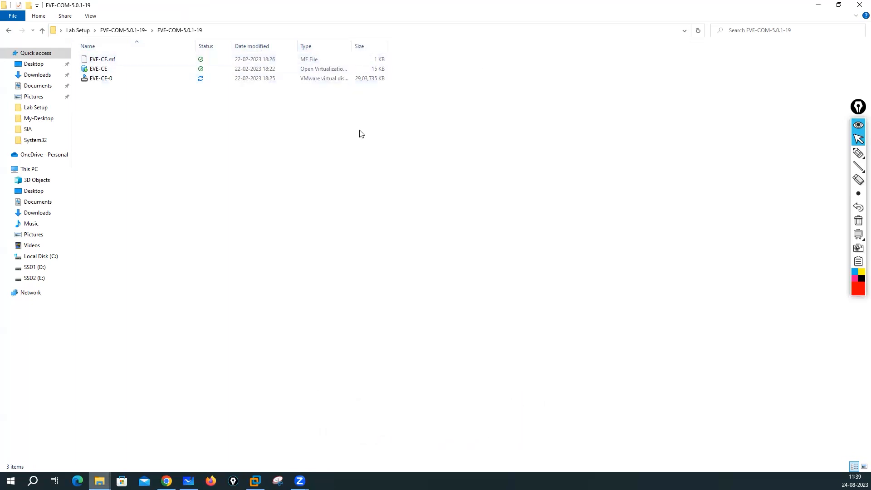
left_click_drag(381, 41, 451, 41)
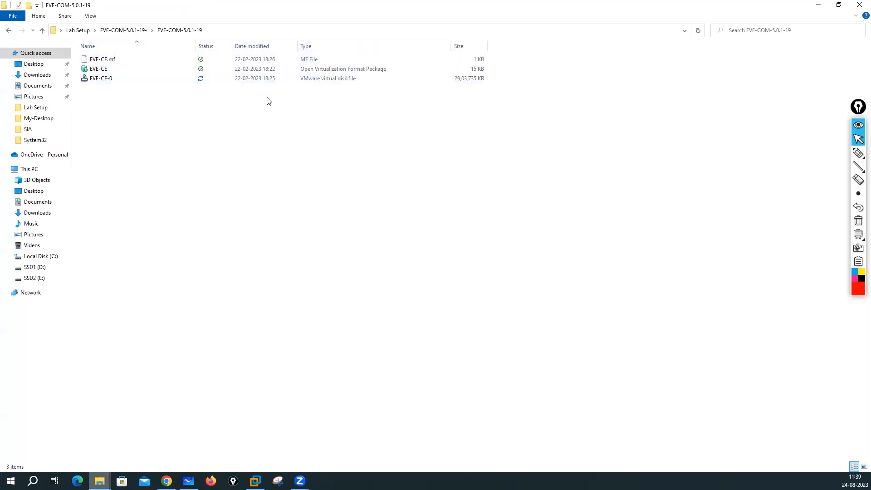
left_click(324, 72)
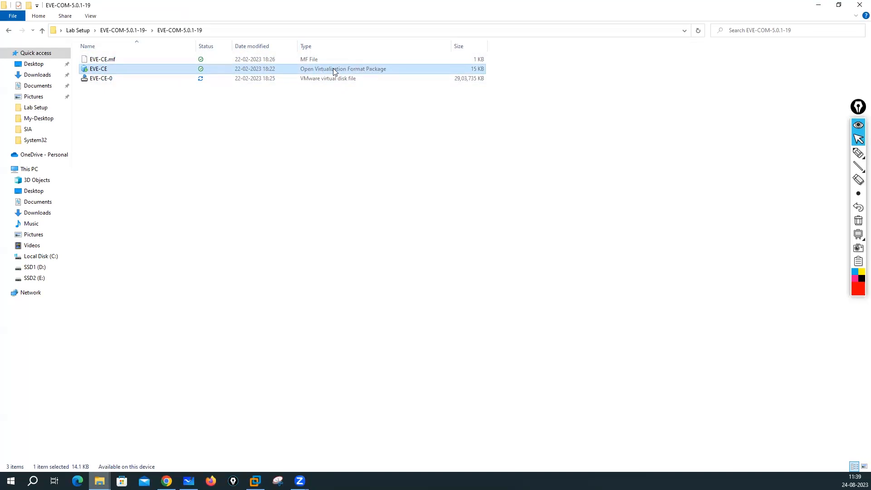
right_click(247, 70)
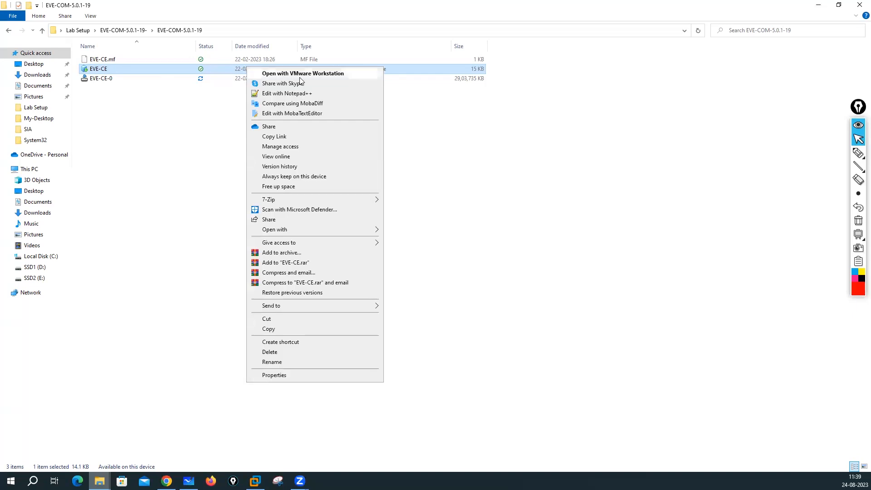
left_click(277, 74)
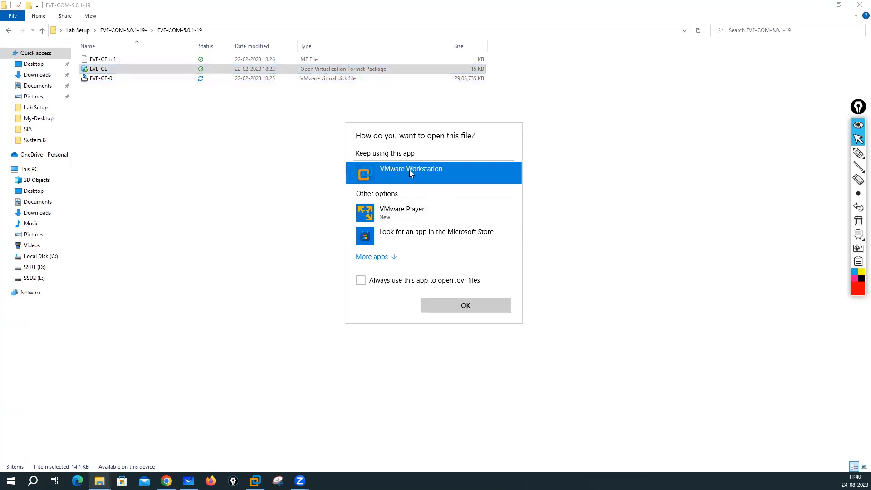
left_click(463, 307)
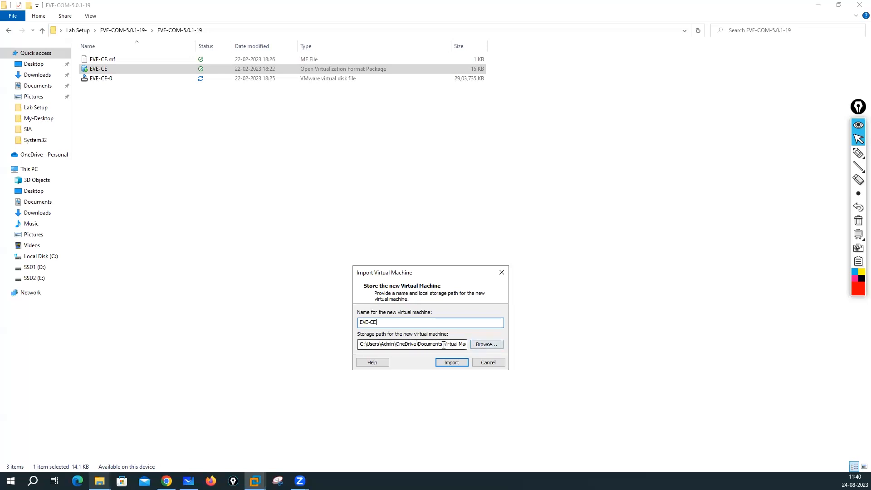
Step: Browse for the import's storage folder and expand Documents in the folder picker
left_click(486, 344)
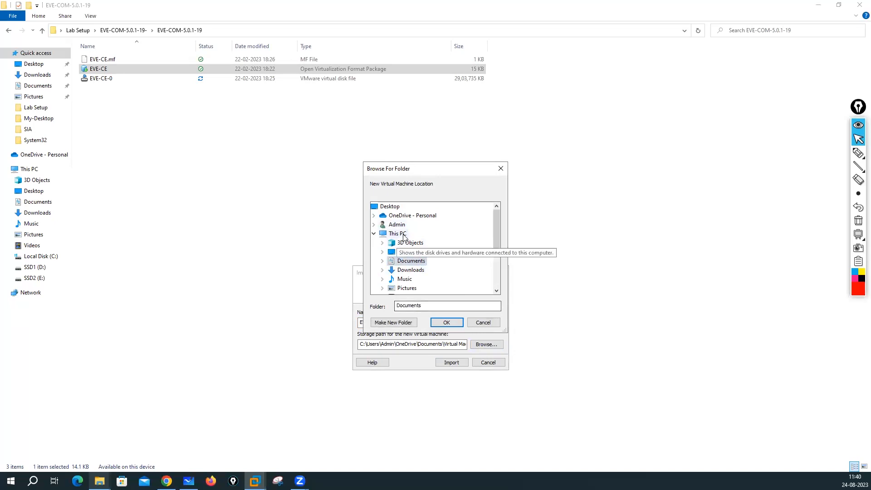
left_click(483, 323)
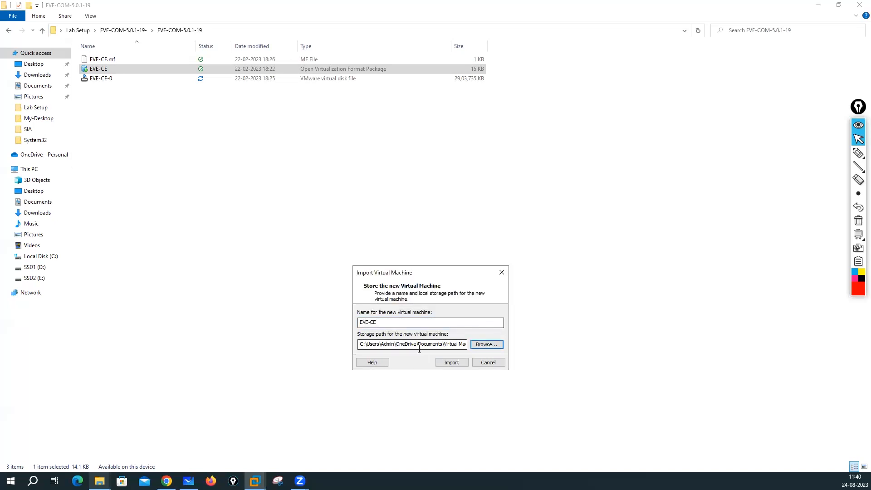
left_click(32, 89)
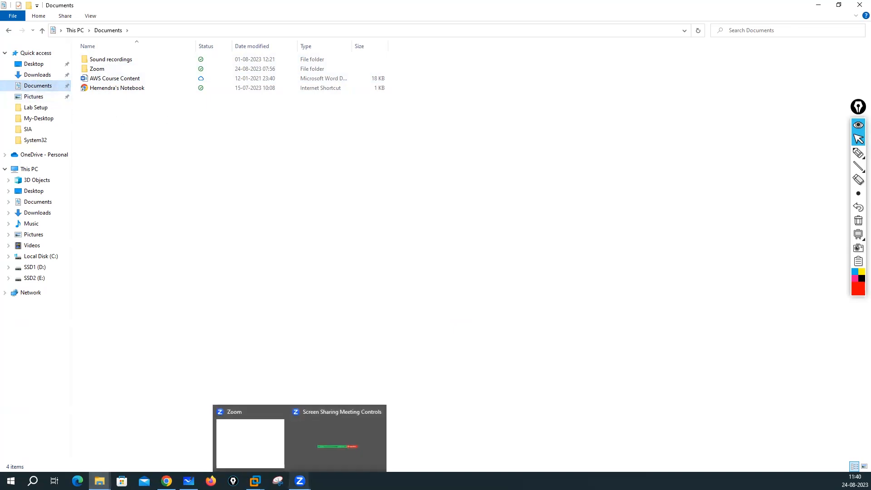
left_click(301, 433)
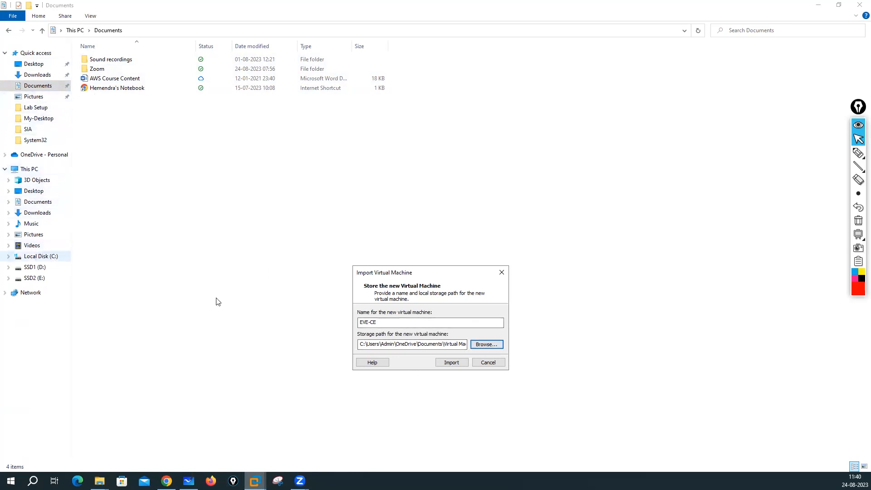
left_click(486, 345)
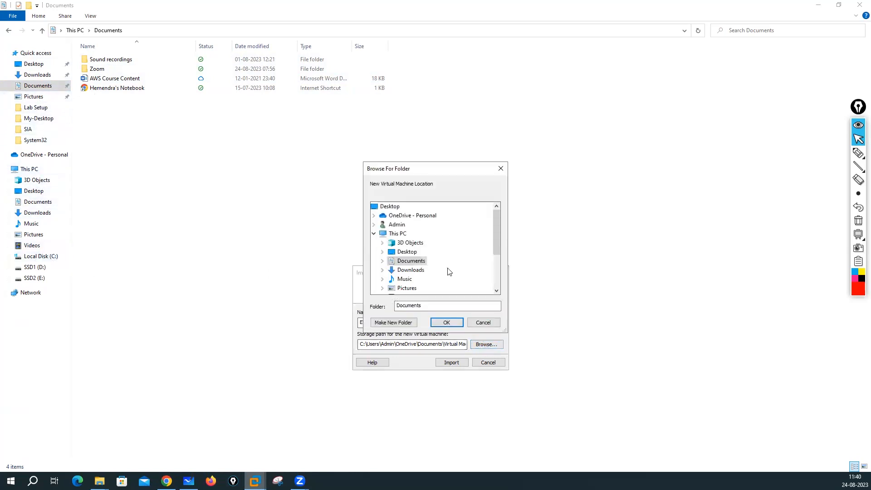
left_click(382, 261)
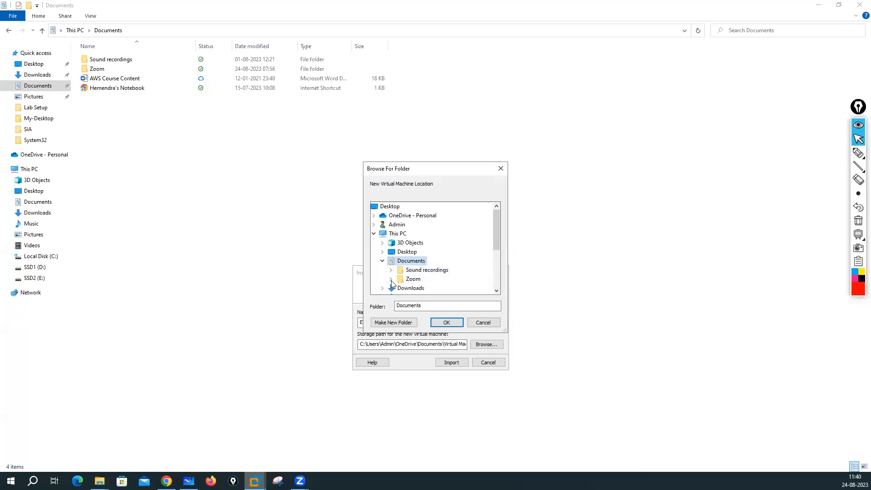
Step: In File Explorer, show the folders on drive SSD2 (E:)
left_click(122, 110)
right_click(122, 110)
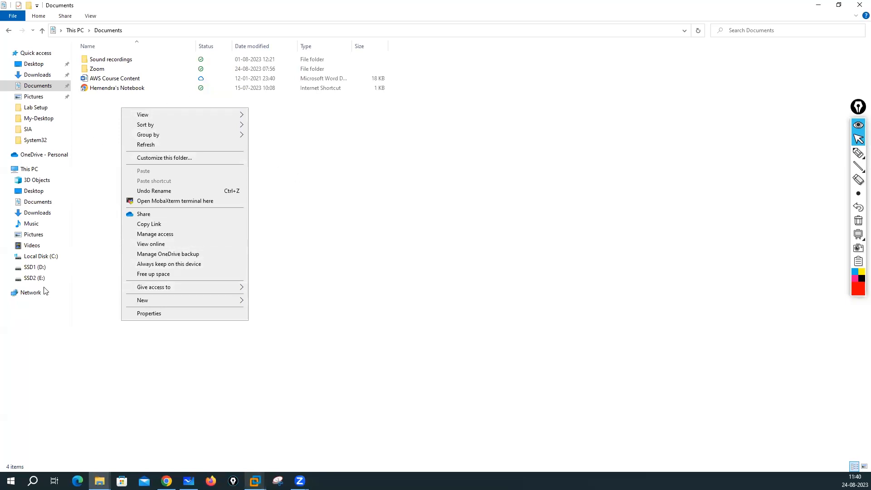
left_click(368, 244)
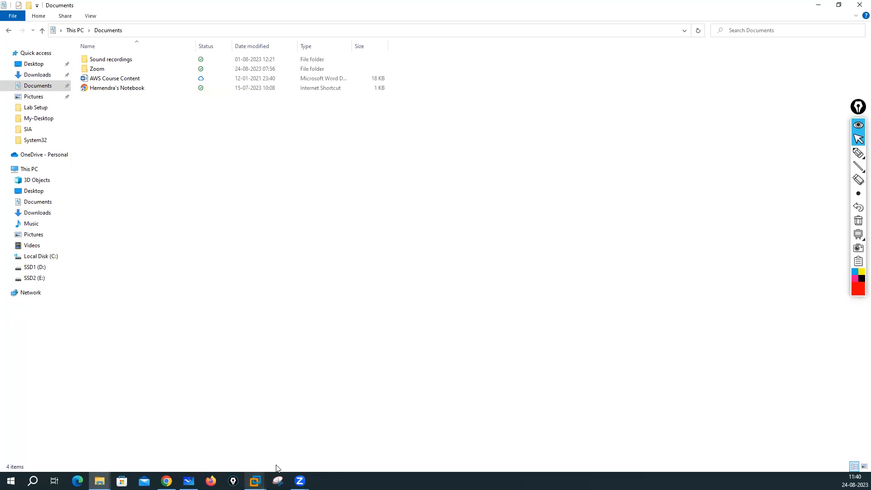
left_click(33, 279)
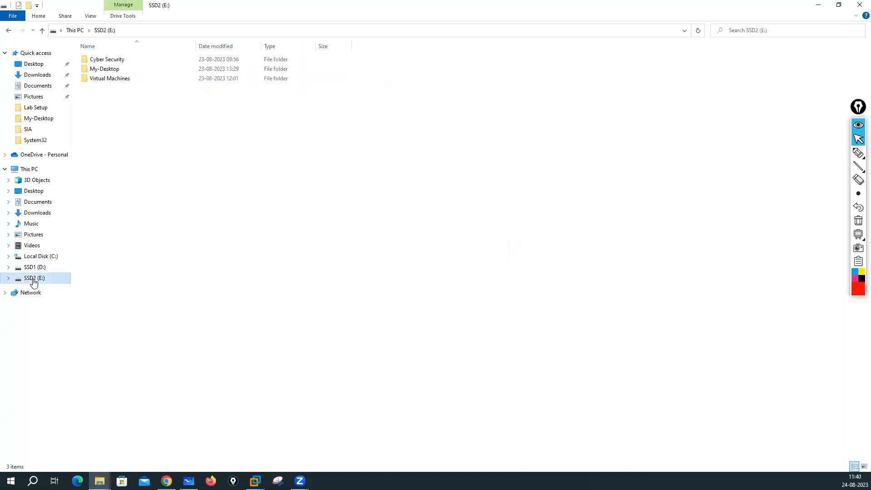
Step: Open the Virtual Machines folder on SSD2 (E:) and return to the import dialog
double_click(120, 81)
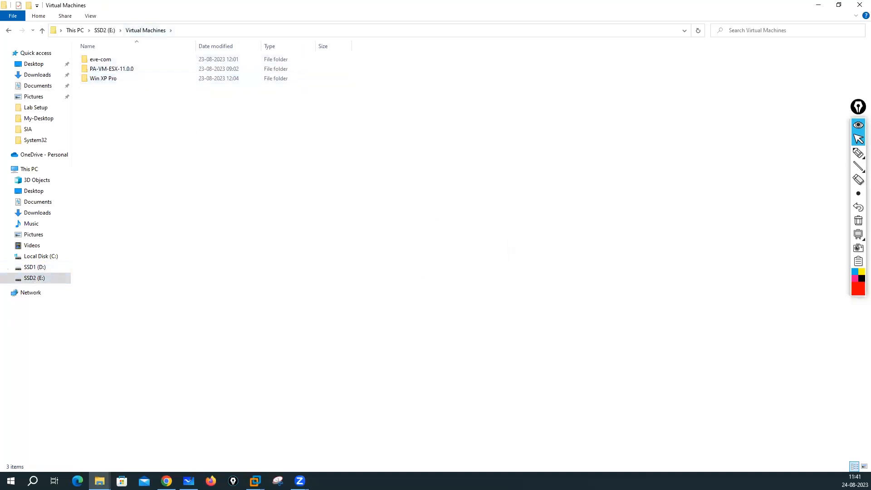
mouse_move(255, 480)
left_click(303, 434)
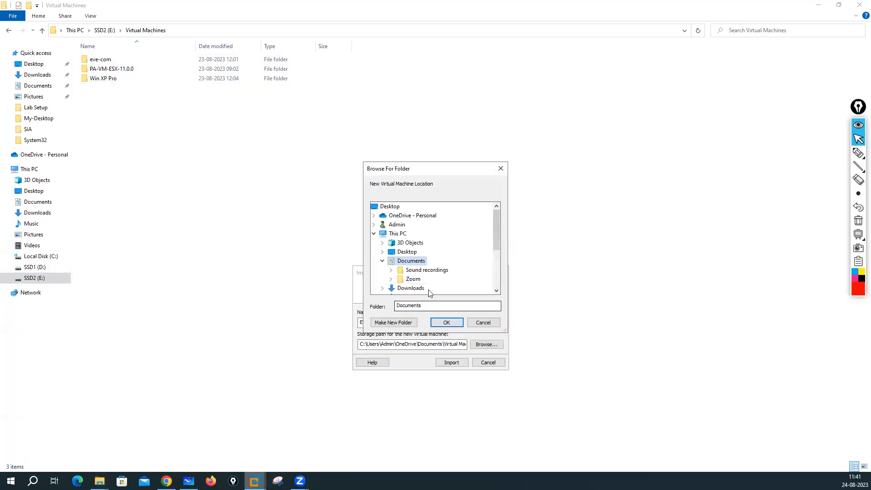
left_click(482, 322)
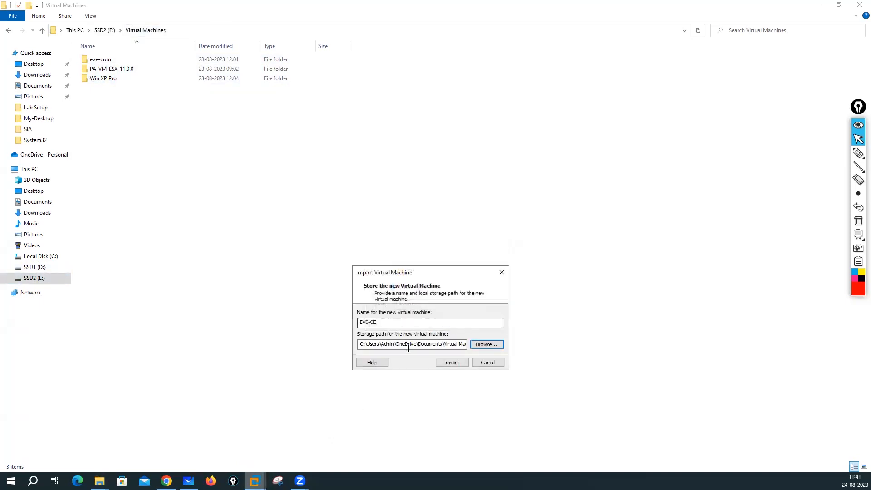
Step: In the storage folder picker, expand This PC > SSD2 (E:) > Virtual Machines
left_click(482, 345)
left_click(374, 234)
left_click(374, 235)
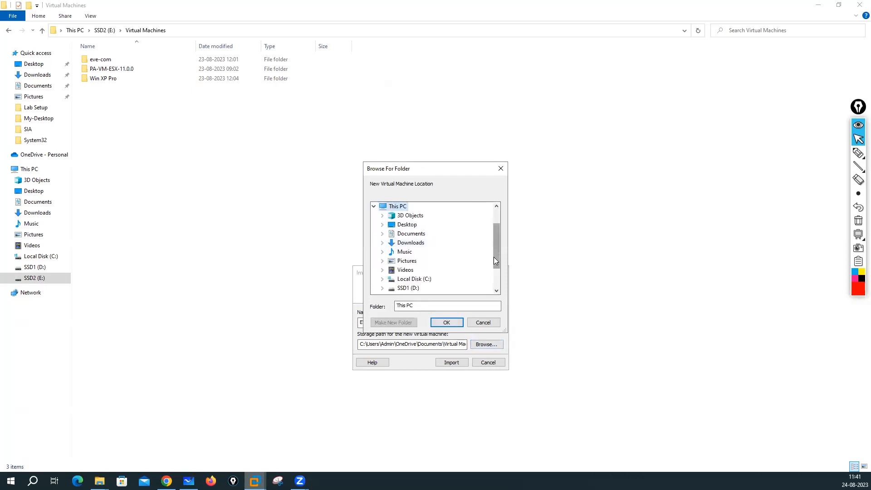
scroll(494, 261, "down", 1)
double_click(407, 270)
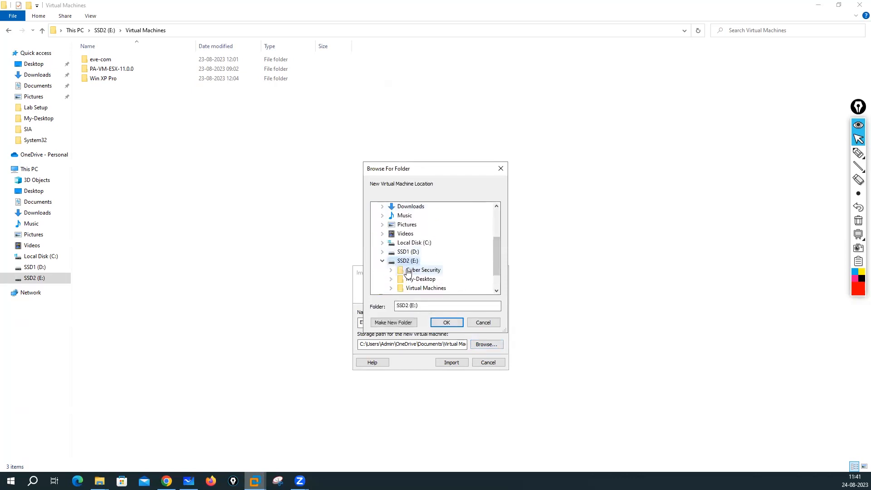
double_click(416, 288)
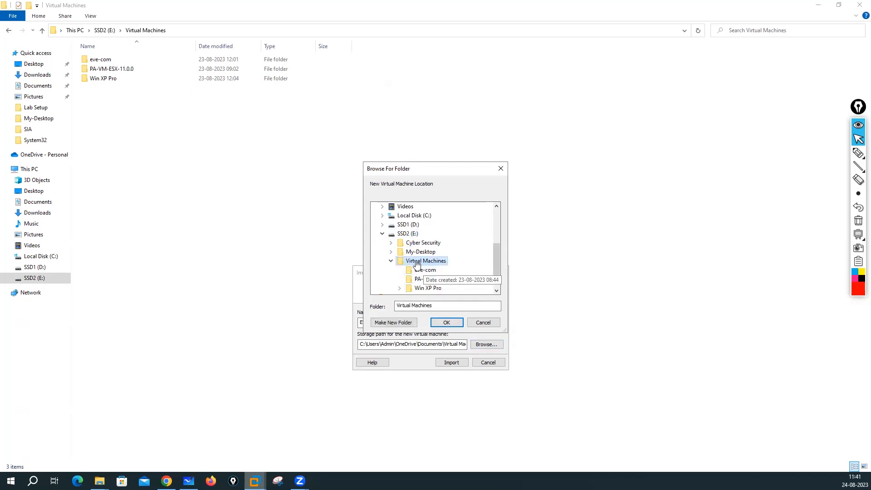
Step: Create a new EVE-NG-Test folder there, confirm it as the storage path, and import
left_click(390, 322)
type("EVE-NG-Test")
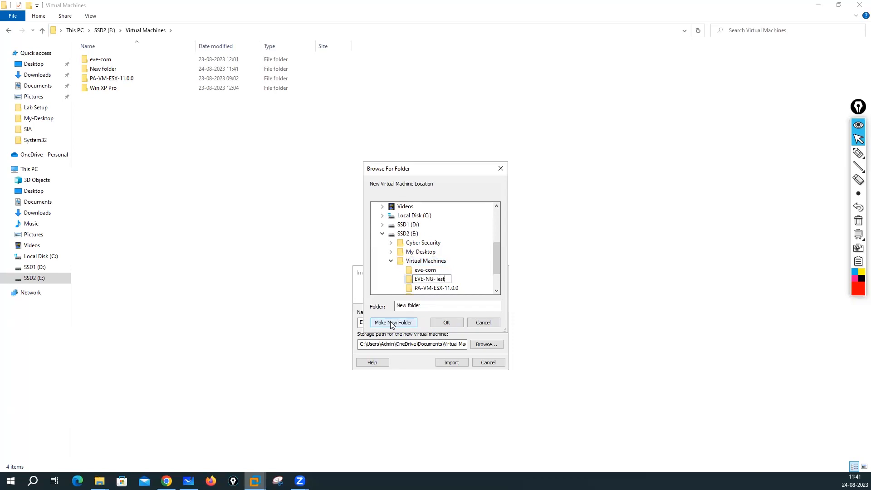
left_click(389, 284)
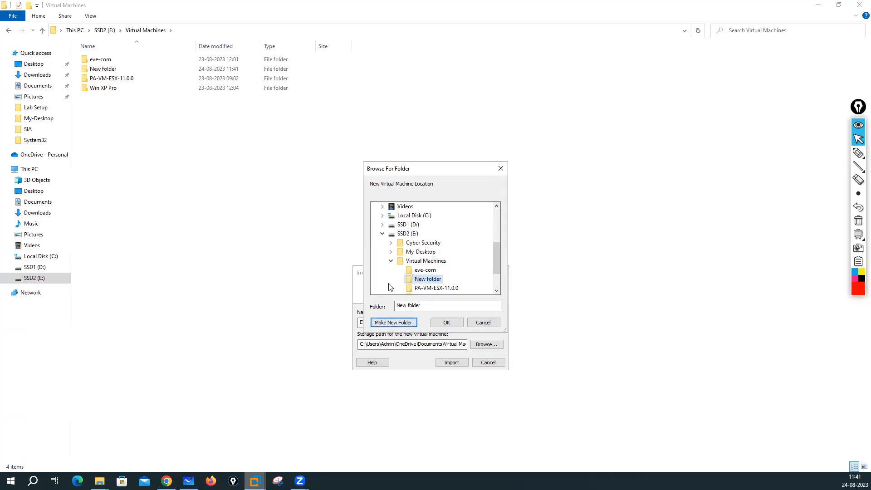
left_click(448, 322)
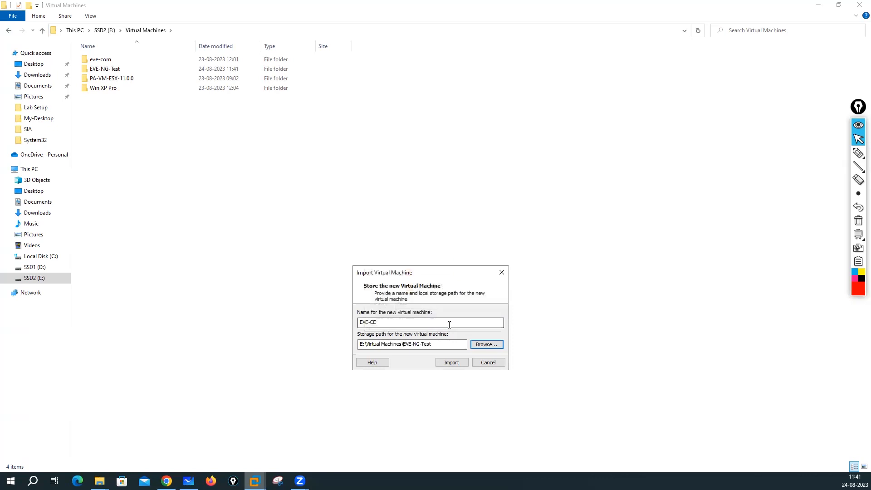
left_click(452, 363)
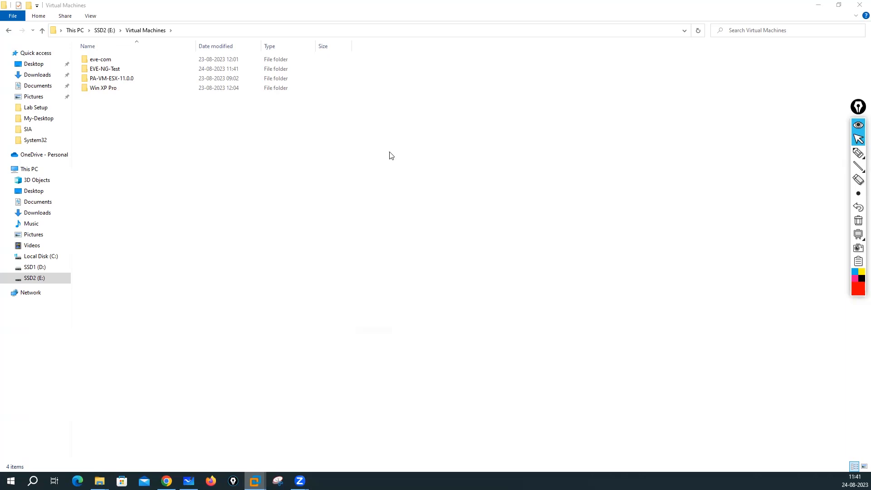
Step: Open the EVE-NG-Test folder in Explorer and follow the EVE-CE import progress to completion
left_click(105, 70)
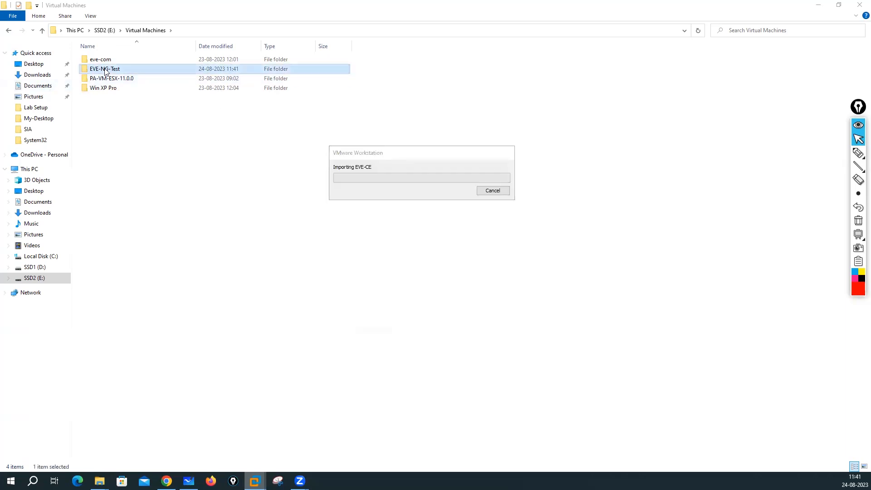
double_click(105, 71)
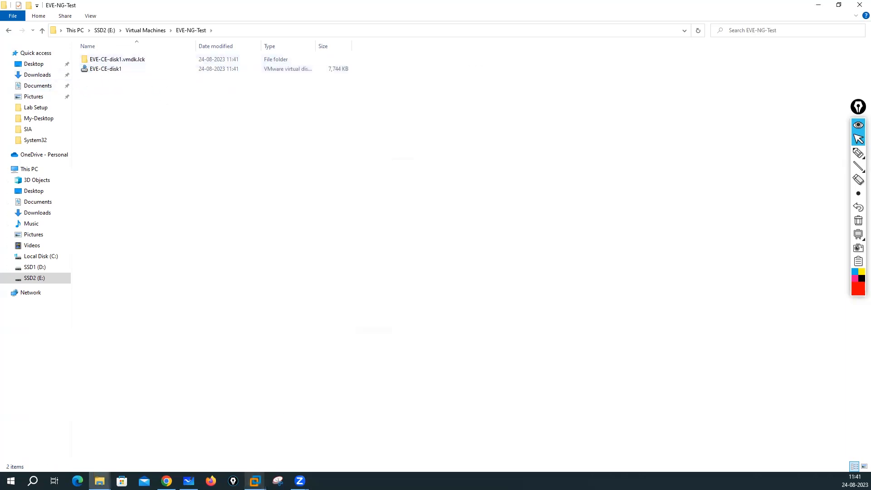
left_click(254, 480)
left_click(298, 443)
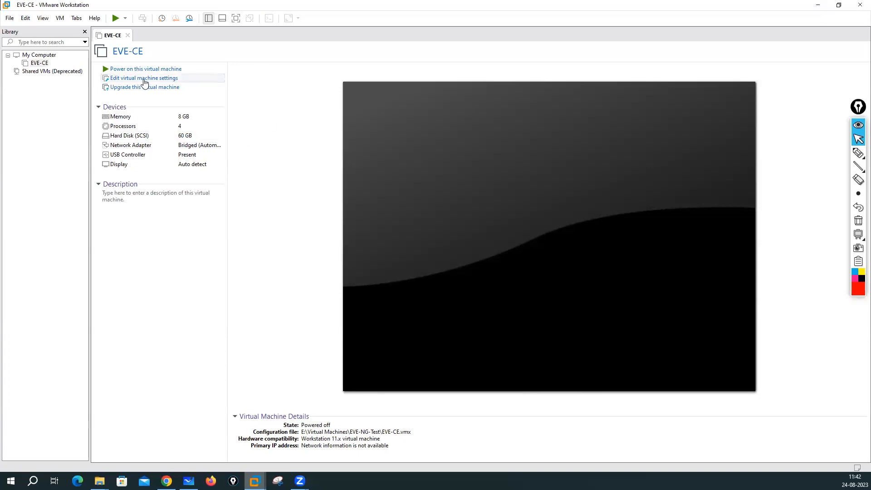
Step: Open EVE-CE's settings and handwrite RAM notes: 8 GB → 6 GB, 12GB, 16GB RAM
left_click(129, 81)
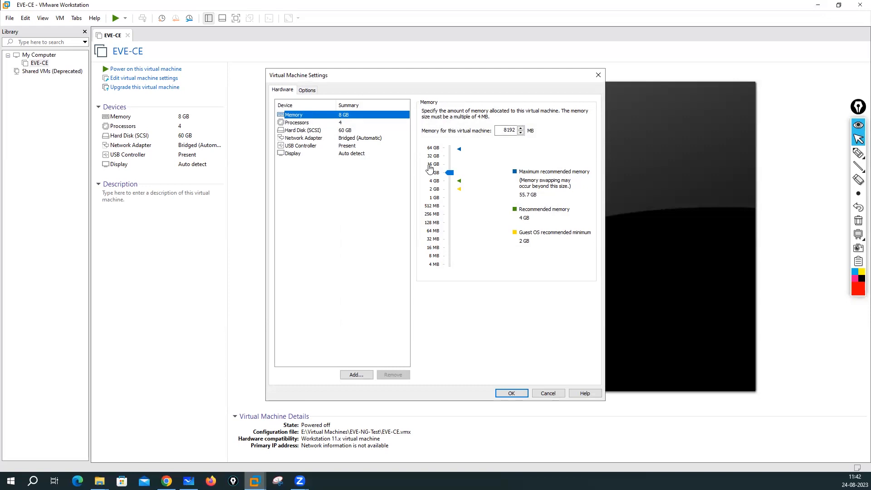
left_click(857, 153)
mouse_move(312, 185)
left_mouse_down()
mouse_move(305, 211)
mouse_move(312, 186)
mouse_move(357, 196)
mouse_move(389, 179)
mouse_move(424, 179)
left_mouse_up()
left_click(342, 181)
mouse_move(328, 214)
left_mouse_down()
mouse_move(330, 234)
mouse_move(402, 220)
left_mouse_up()
mouse_move(406, 208)
left_mouse_down()
mouse_move(407, 227)
mouse_move(438, 221)
left_mouse_up()
left_click_drag(440, 221, 472, 220)
mouse_move(290, 274)
left_mouse_down()
mouse_move(290, 297)
mouse_move(381, 284)
mouse_move(408, 290)
mouse_move(404, 285)
left_mouse_up()
left_click(348, 299)
mouse_move(348, 301)
left_mouse_down()
mouse_move(392, 323)
mouse_move(401, 313)
mouse_move(498, 313)
left_mouse_up()
mouse_move(292, 348)
left_mouse_down()
mouse_move(291, 368)
mouse_move(301, 360)
mouse_move(339, 365)
mouse_move(377, 340)
mouse_move(383, 363)
left_mouse_up()
mouse_move(384, 365)
left_mouse_down()
mouse_move(393, 345)
mouse_move(397, 365)
left_mouse_up()
mouse_move(399, 365)
left_mouse_down()
mouse_move(408, 351)
mouse_move(414, 363)
left_mouse_up()
mouse_move(424, 359)
left_mouse_down()
mouse_move(504, 358)
mouse_move(526, 346)
mouse_move(558, 352)
left_mouse_up()
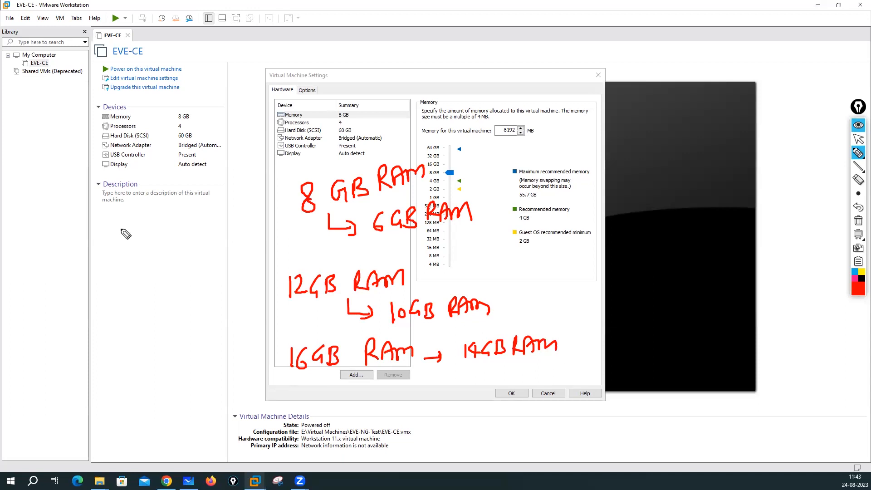
Step: Add notes for 24 → 20 GB, 32 GB and 64 → 56 GB RAM, then erase all annotations
mouse_move(97, 248)
left_mouse_down()
mouse_move(114, 264)
mouse_move(172, 232)
mouse_move(177, 247)
left_mouse_up()
mouse_move(135, 268)
left_mouse_down()
mouse_move(136, 284)
mouse_move(158, 284)
left_mouse_up()
mouse_move(151, 274)
left_mouse_down()
mouse_move(153, 288)
mouse_move(192, 286)
mouse_move(201, 272)
left_mouse_up()
mouse_move(224, 265)
left_mouse_down()
mouse_move(226, 280)
mouse_move(235, 283)
left_mouse_up()
mouse_move(100, 332)
left_mouse_down()
mouse_move(107, 336)
mouse_move(99, 338)
mouse_move(155, 327)
mouse_move(165, 331)
mouse_move(161, 354)
mouse_move(177, 356)
mouse_move(170, 362)
mouse_move(225, 363)
mouse_move(225, 353)
mouse_move(249, 356)
mouse_move(248, 365)
left_mouse_up()
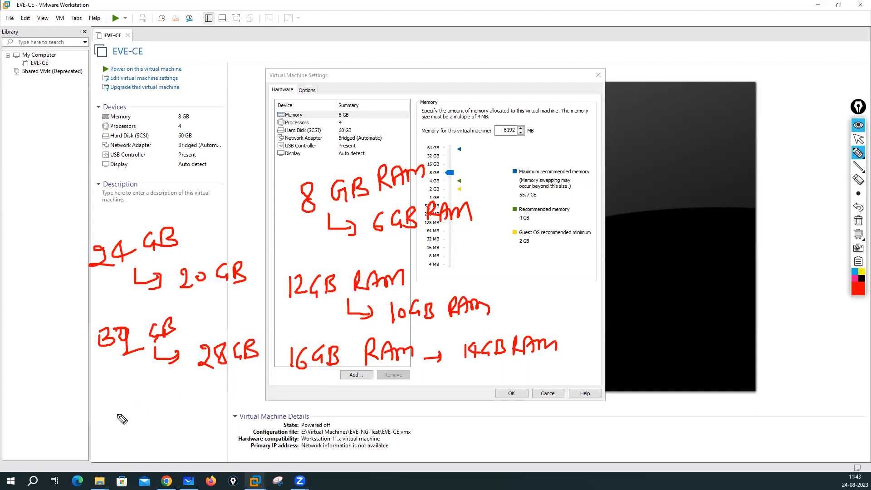
mouse_move(119, 400)
left_mouse_down()
mouse_move(113, 425)
mouse_move(136, 411)
mouse_move(201, 405)
mouse_move(186, 414)
left_mouse_up()
mouse_move(236, 393)
left_mouse_down()
mouse_move(234, 401)
mouse_move(342, 394)
left_mouse_up()
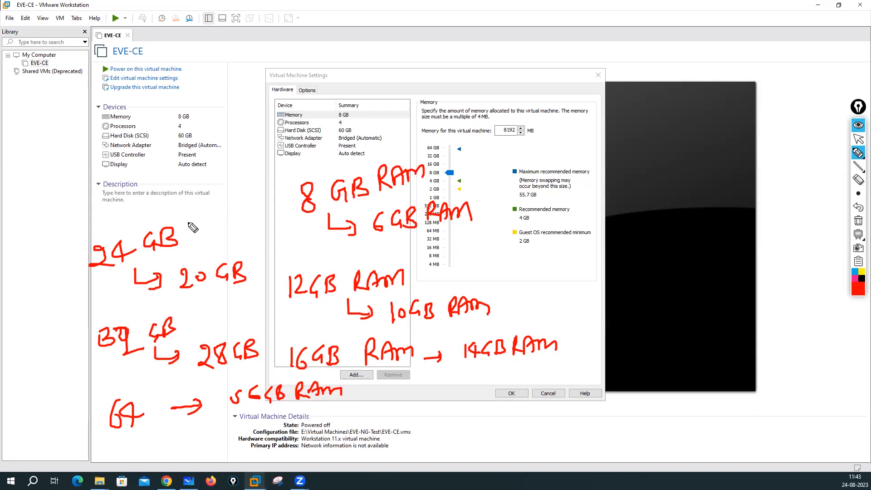
left_click(858, 220)
left_click(858, 141)
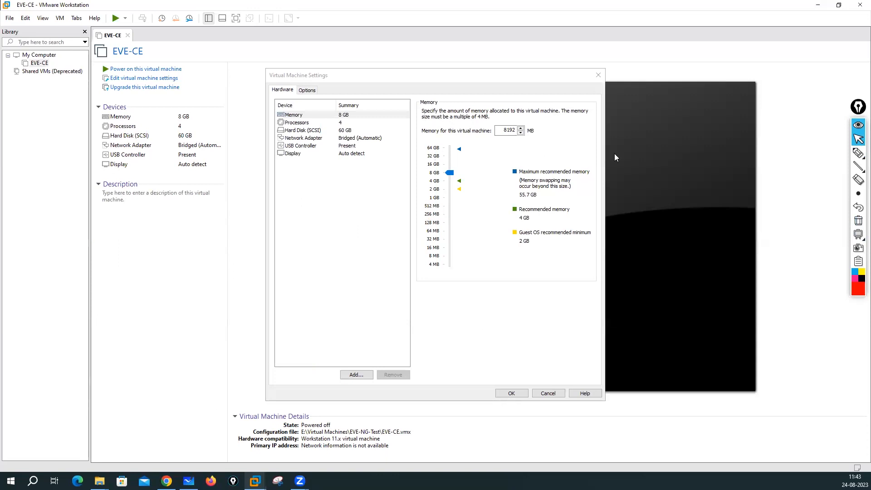
Step: Compute 1024 × 56 = 57,344 in Calculator and enter 57344 MB as EVE-CE's memory
left_click(443, 155)
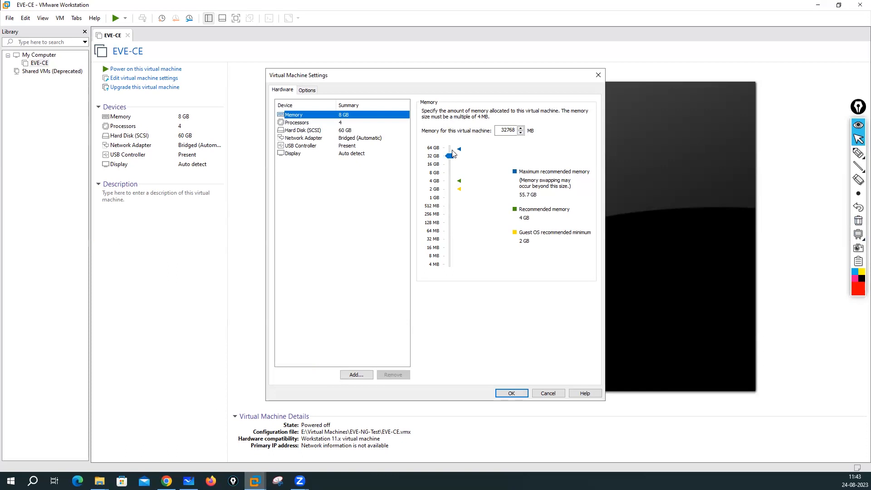
left_click_drag(452, 154, 451, 150)
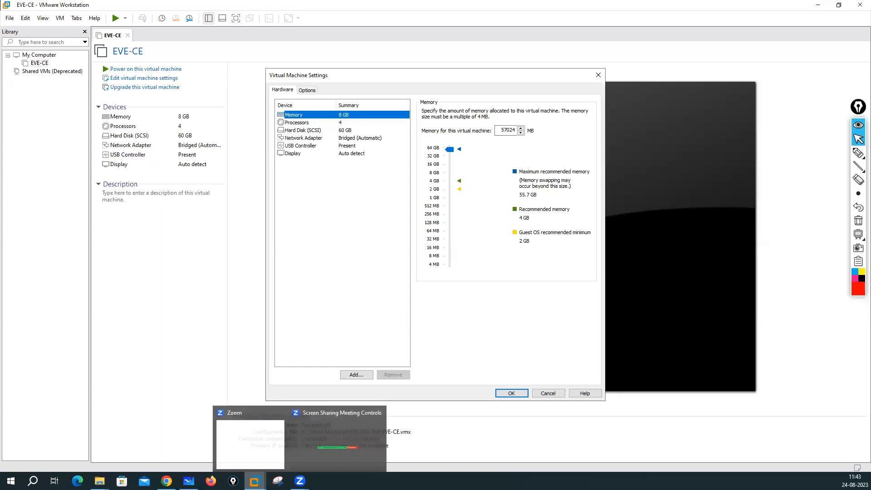
mouse_move(166, 481)
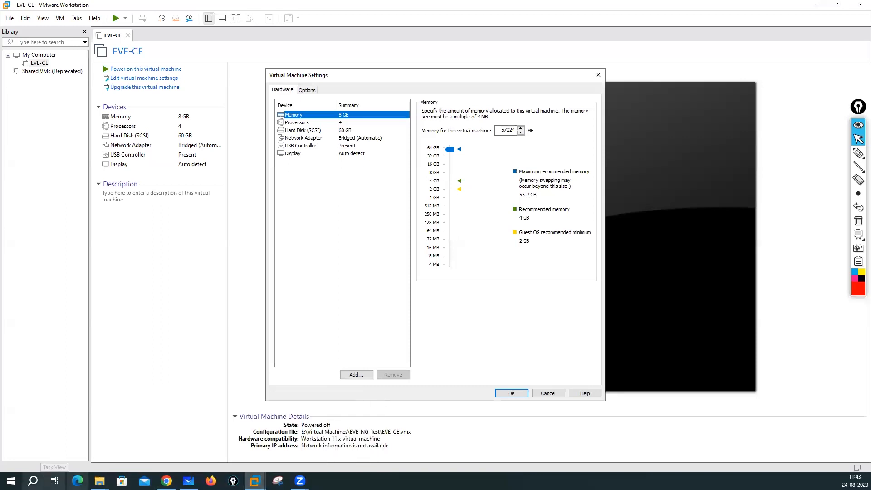
left_click(33, 481)
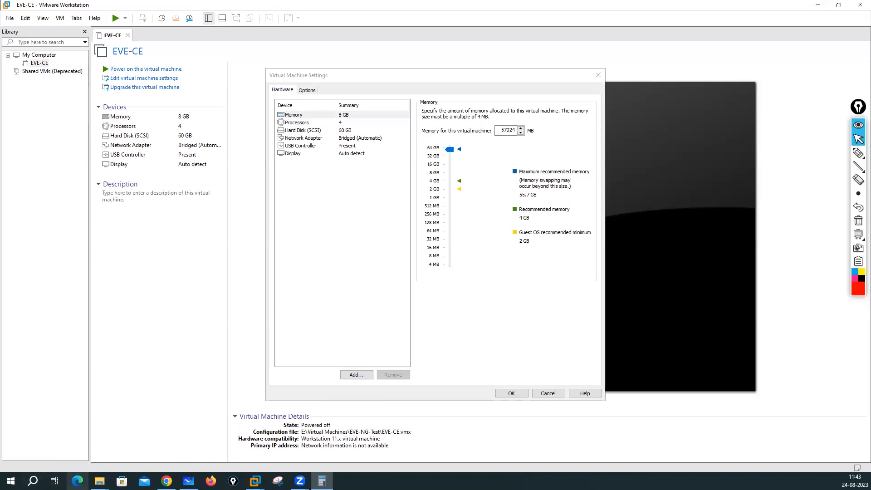
left_click(258, 336)
left_click(294, 359)
left_click(296, 338)
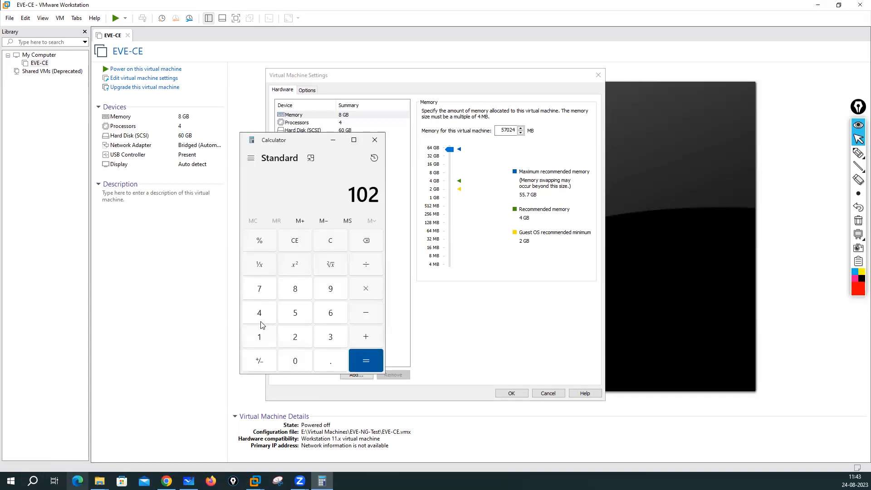
left_click(260, 314)
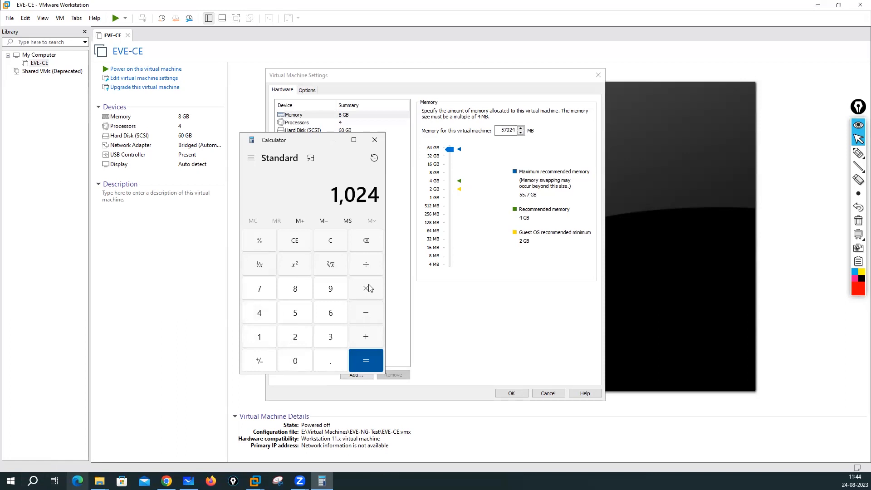
left_click(296, 316)
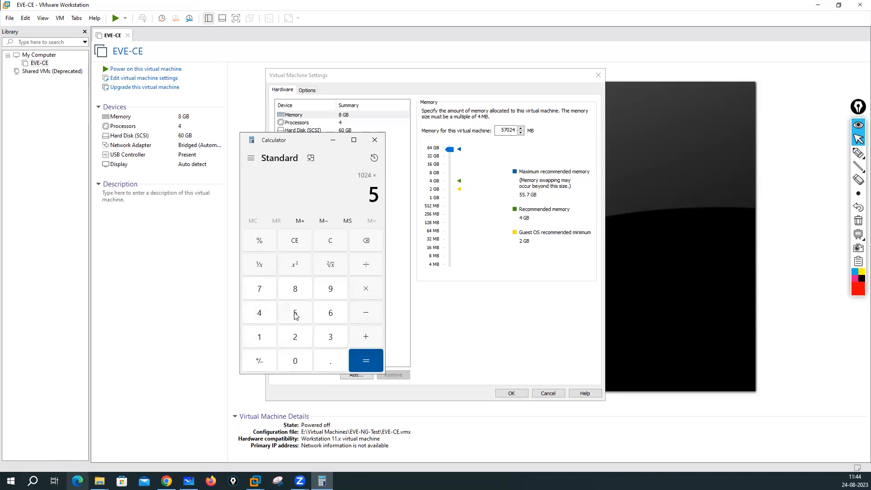
left_click(334, 314)
left_click(362, 358)
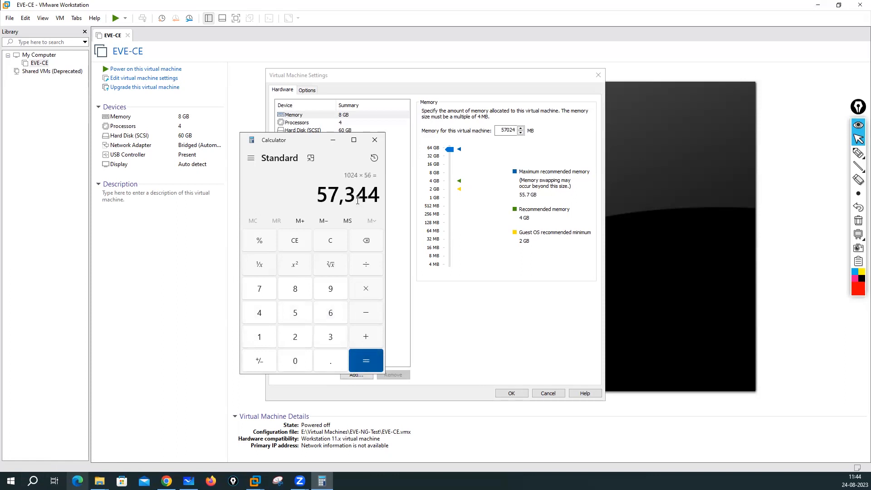
left_click(516, 131)
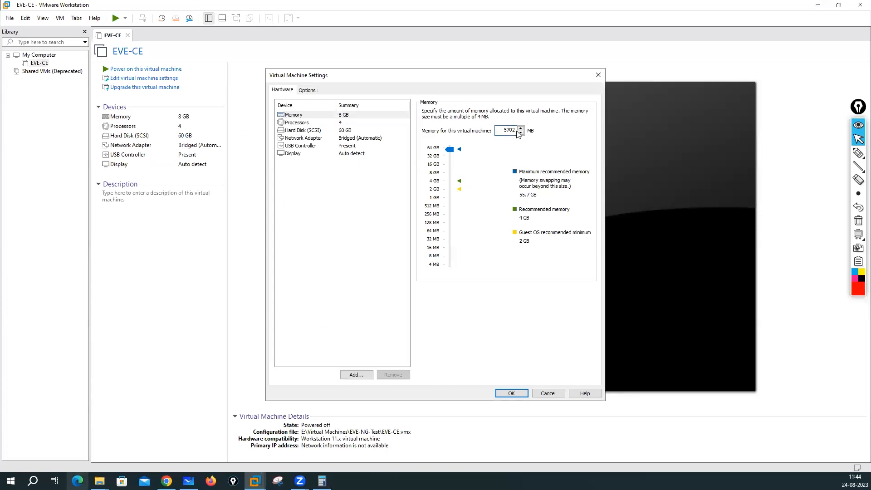
type("344")
Step: On the Processors page, try 2 processors with 2 cores each, then switch to 4 processors
left_click(297, 123)
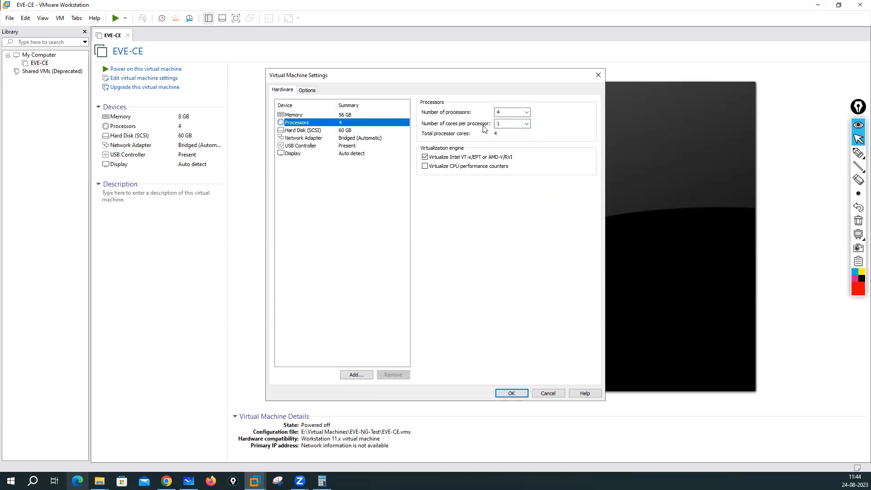
left_click(516, 112)
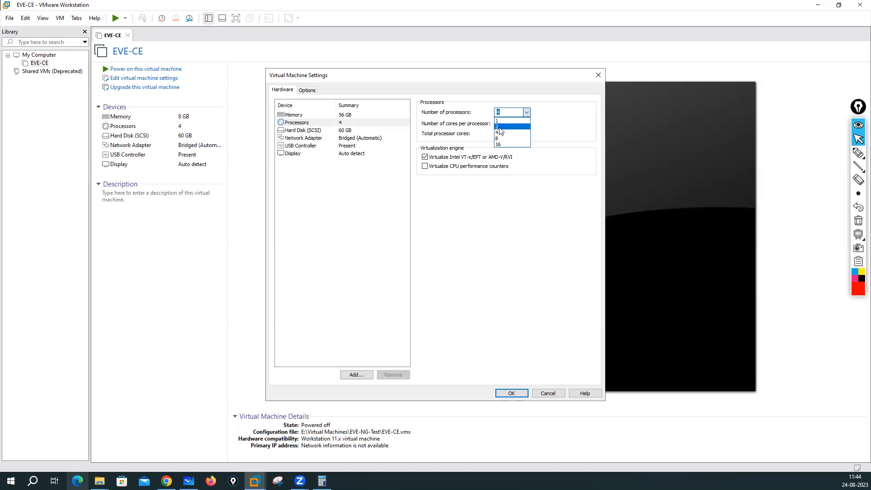
left_click(498, 127)
left_click(526, 123)
left_click(502, 137)
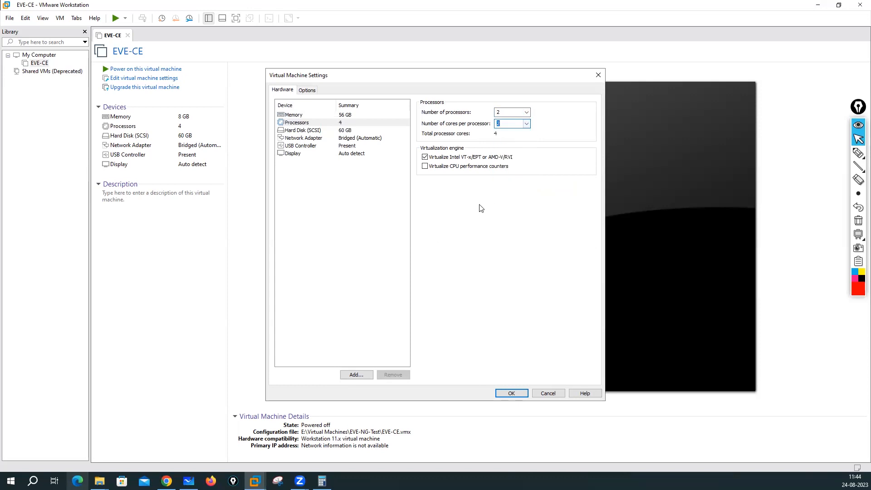
left_click(527, 113)
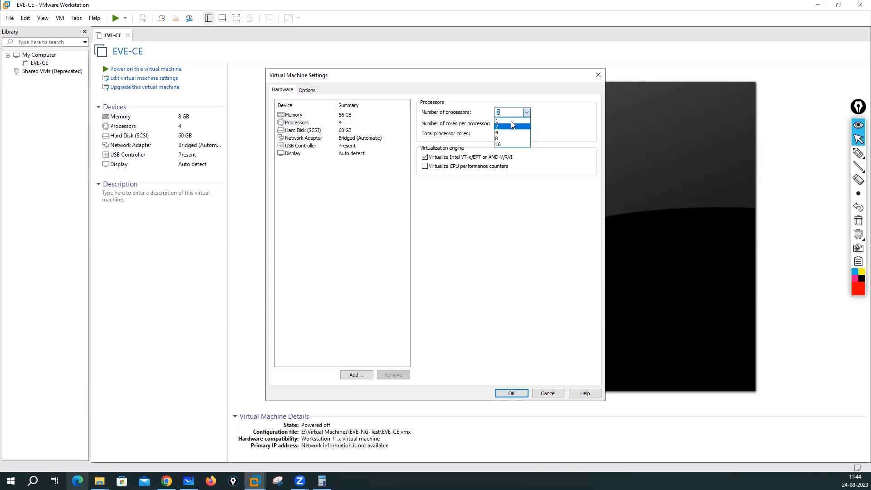
left_click(511, 135)
left_click(526, 124)
Step: Set 1 core per processor, then add a new SCSI hard disk as a new virtual disk
left_click(501, 130)
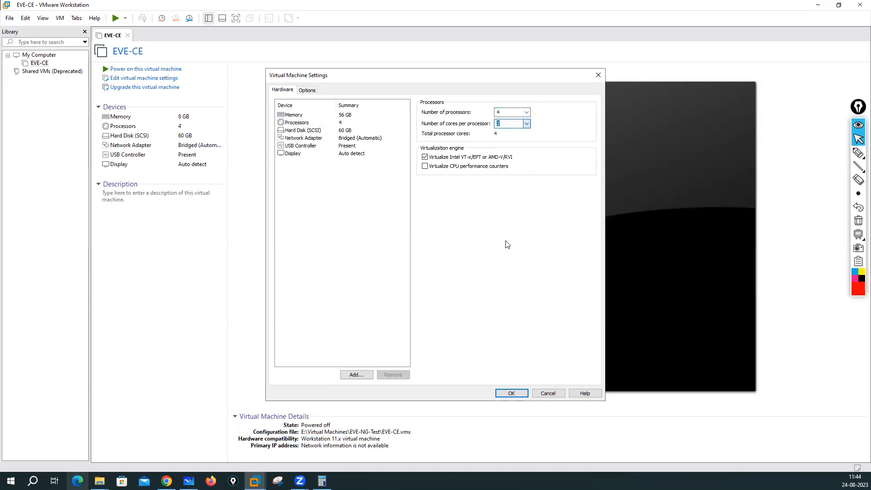
left_click(288, 131)
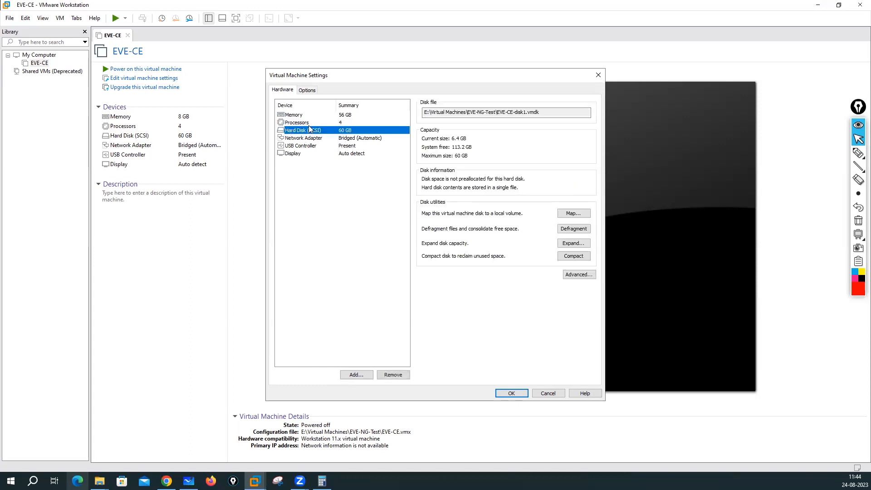
left_click(357, 375)
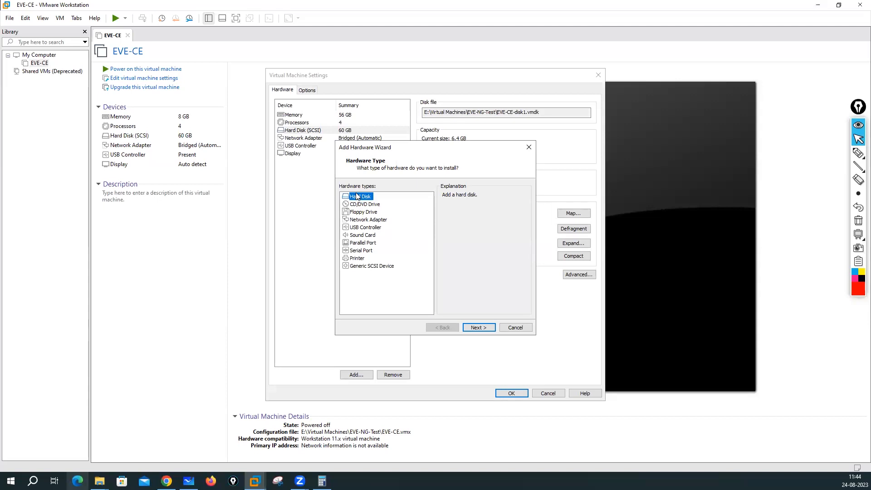
left_click(481, 330)
left_click(479, 328)
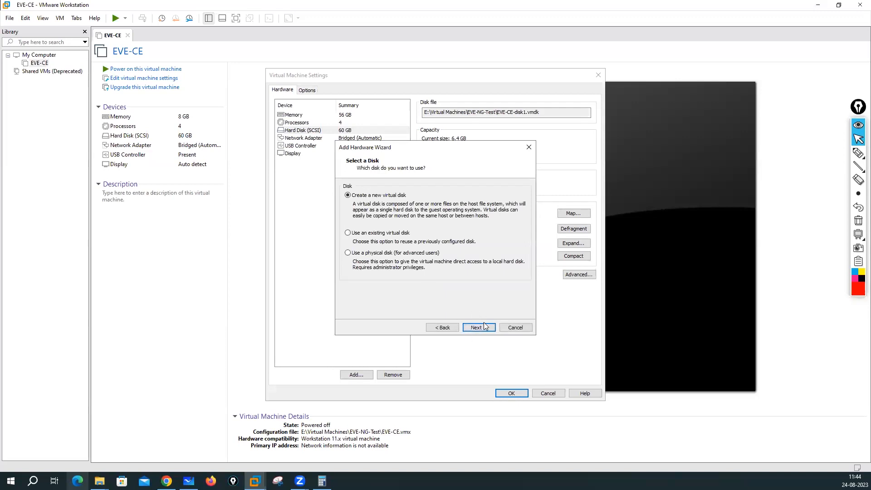
left_click(483, 323)
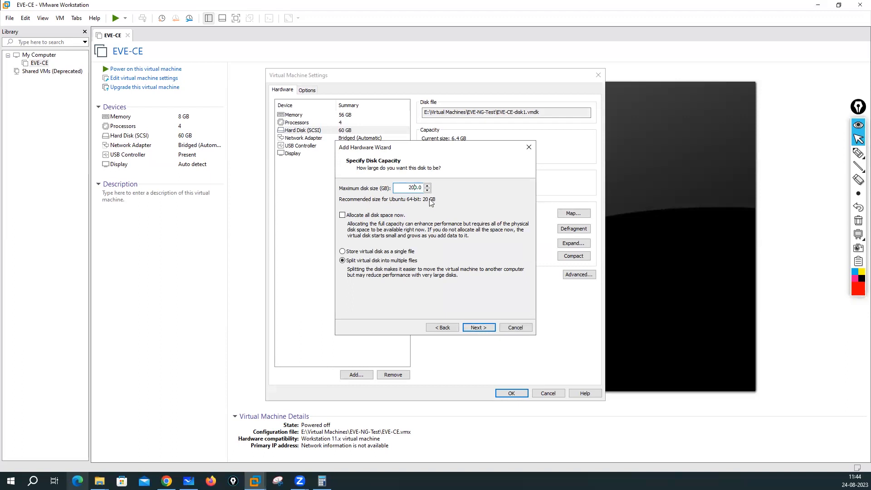
Step: Create the new disk at 200 GB and compare it with the original hard disk
left_click(383, 253)
left_click(476, 328)
left_click(478, 327)
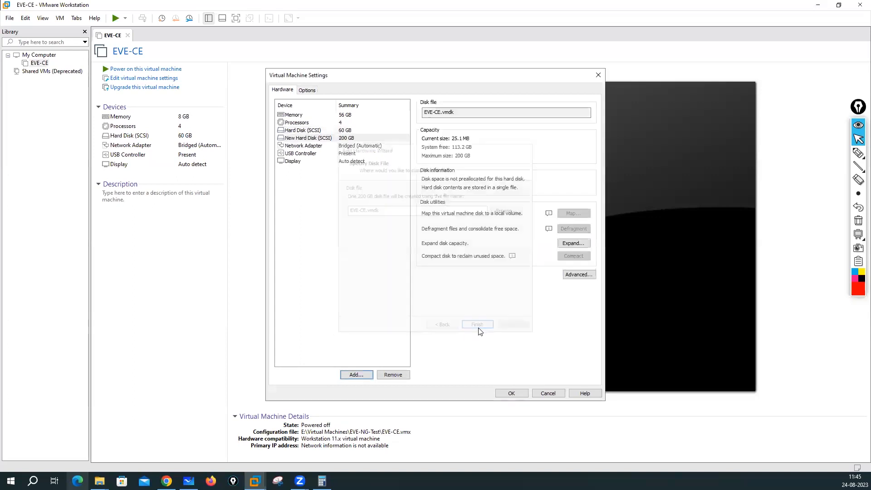
left_click(302, 130)
left_click(318, 138)
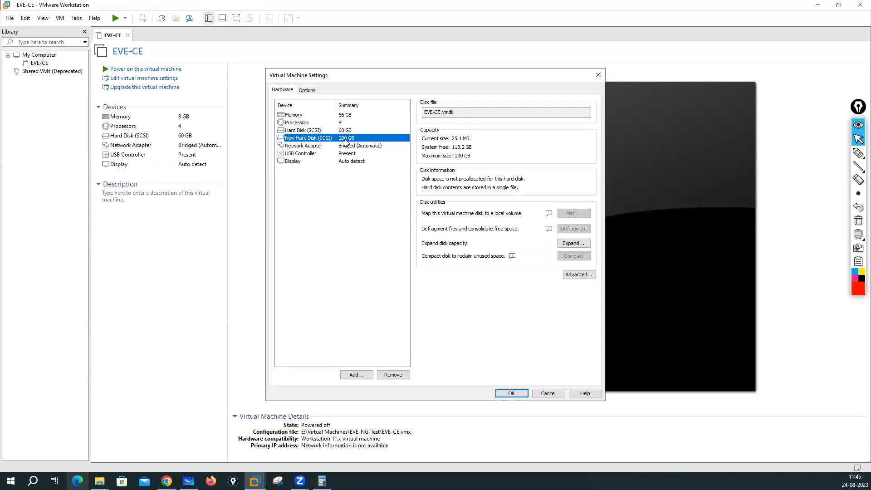
Step: Add Network Adapter 2 and Network Adapter 3 to the EVE-CE hardware list
left_click(310, 146)
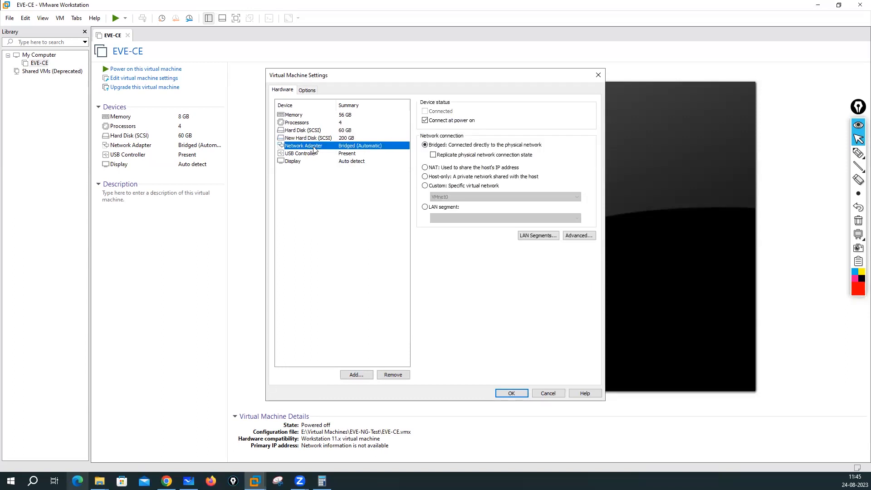
left_click(352, 374)
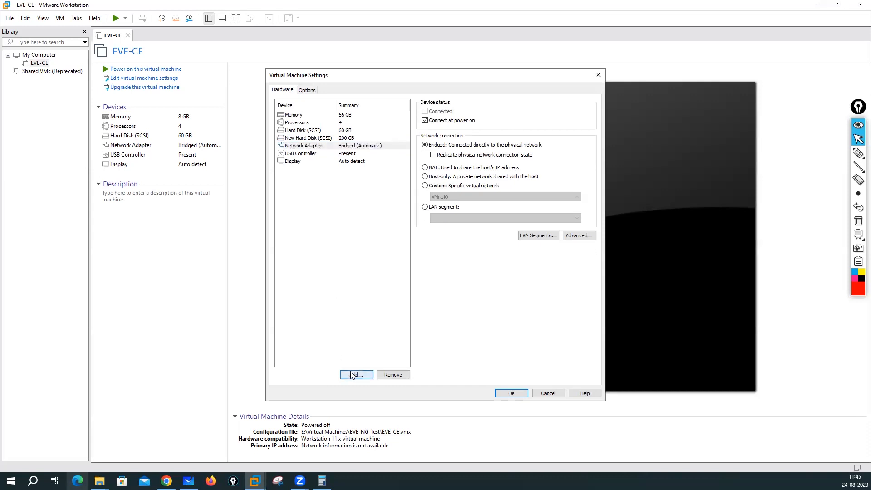
left_click(368, 219)
left_click(481, 331)
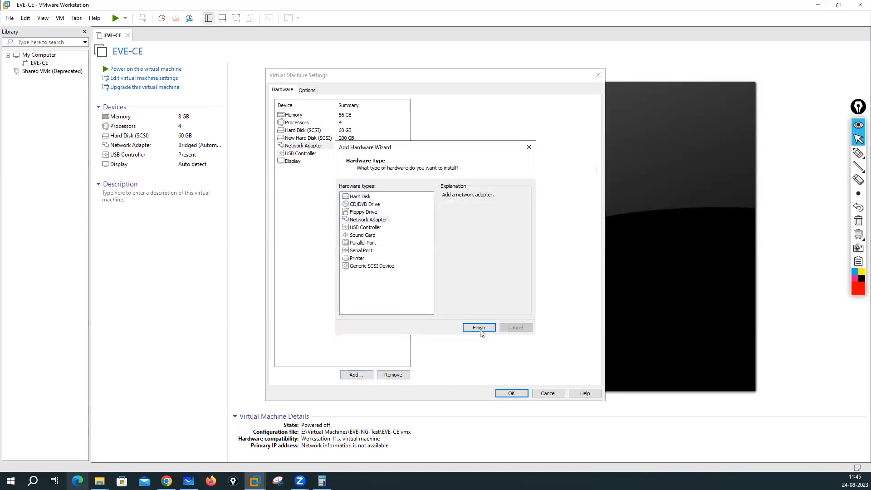
left_click(352, 375)
left_click(369, 220)
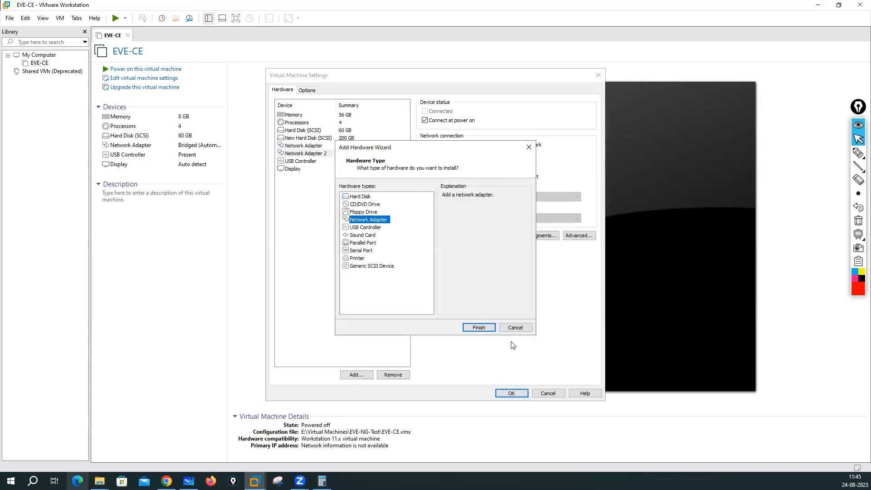
left_click(488, 330)
Step: Add Network Adapter 4 and Network Adapter 5, bringing the VM to five adapters
left_click(356, 375)
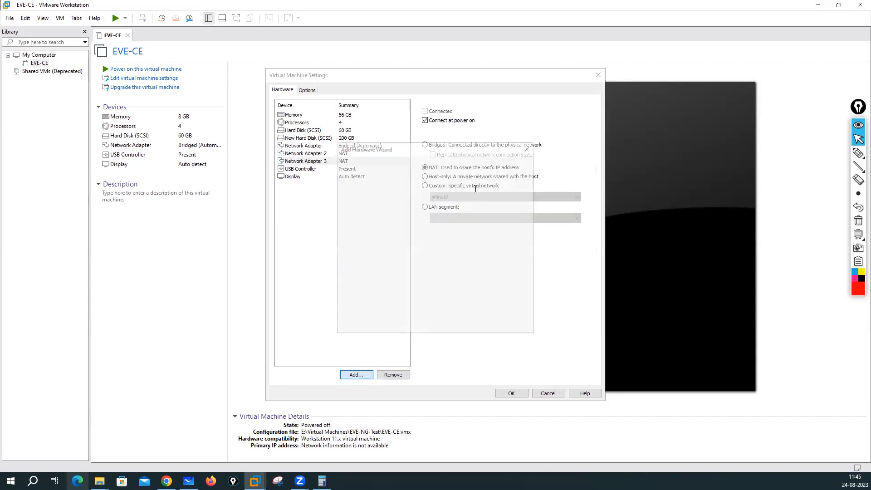
left_click(368, 220)
left_click(474, 332)
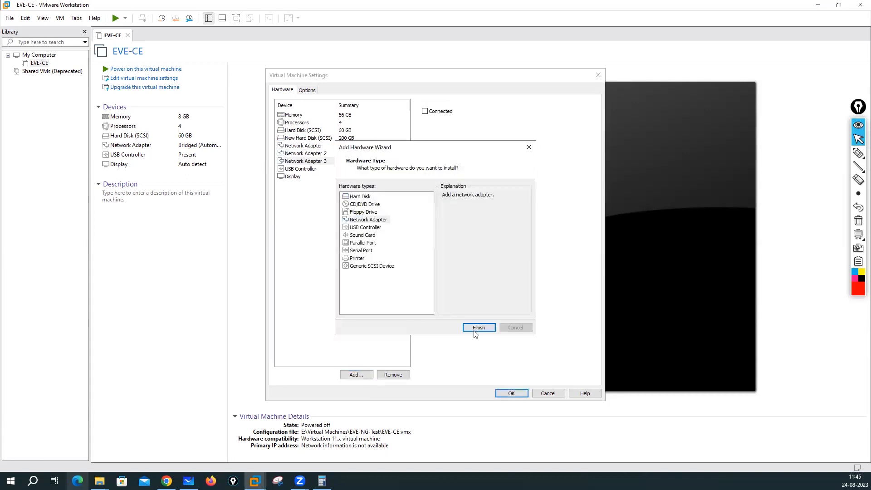
left_click(356, 374)
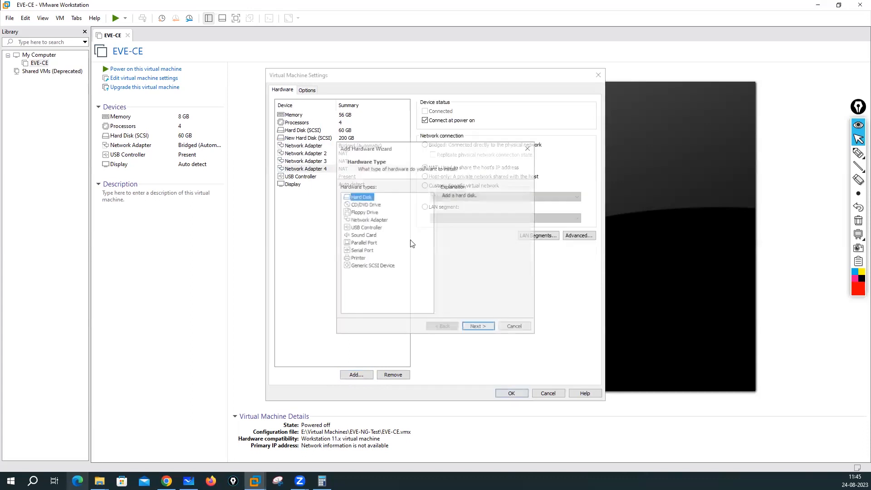
left_click(369, 219)
left_click(485, 330)
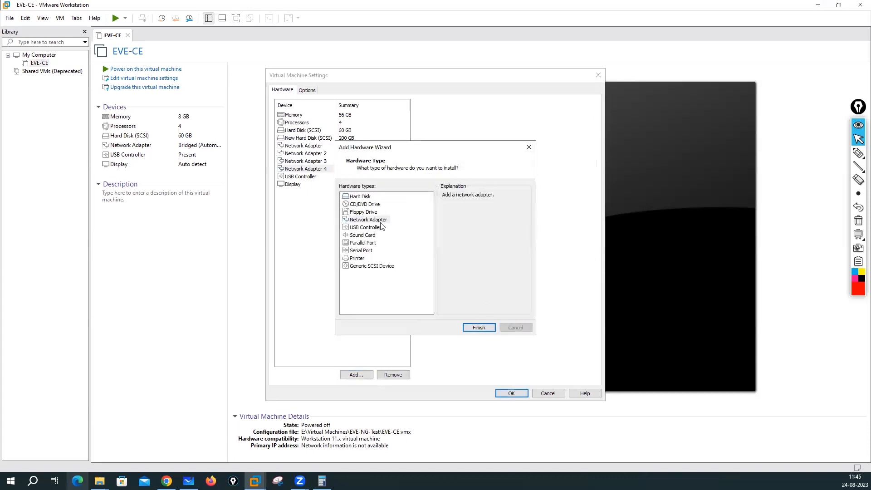
left_click(344, 146)
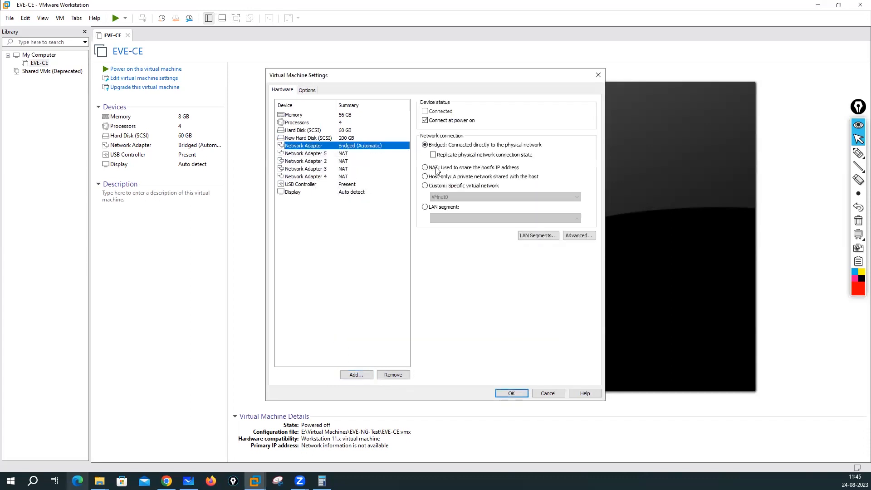
Step: Set the first adapter to NAT, Adapter 5 to bridged, and Adapter 2 to custom VMnet1
left_click(425, 168)
left_click(338, 154)
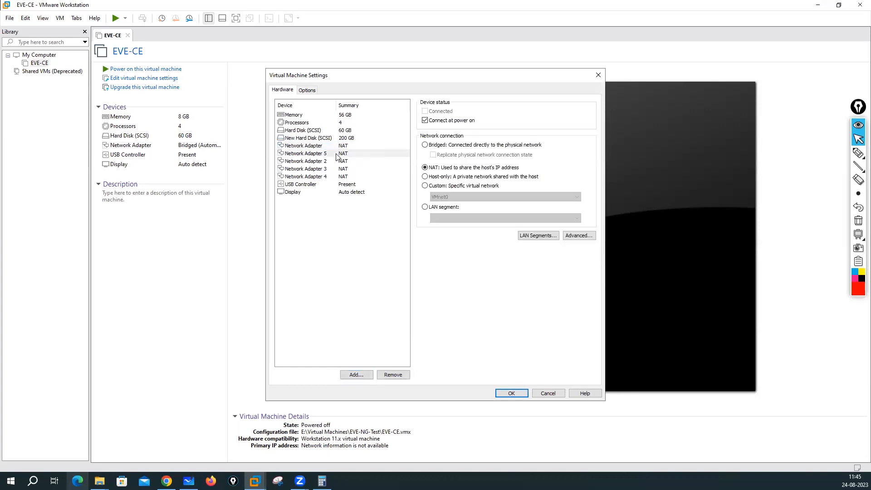
left_click(425, 145)
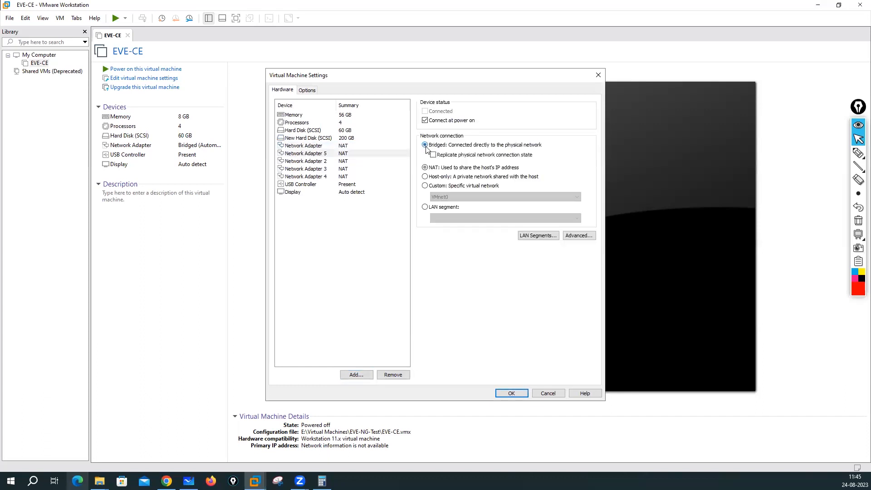
left_click(330, 162)
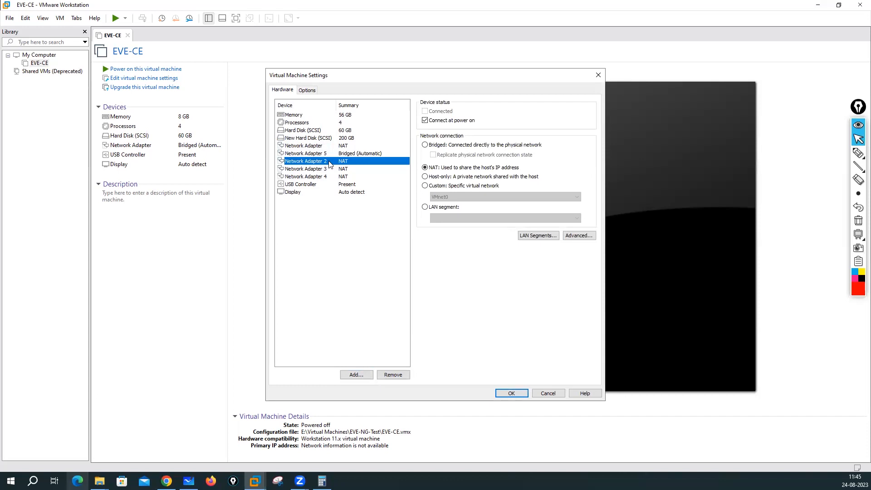
left_click(423, 186)
left_click(439, 196)
left_click(443, 210)
Step: Put Network Adapter 3 on custom VMnet2 and Network Adapter 4 on VMnet3
left_click(313, 163)
left_click(315, 168)
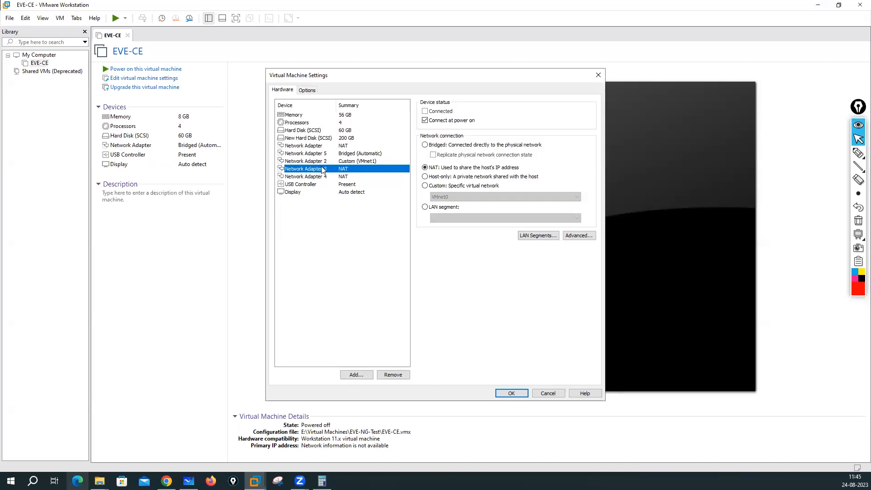
left_click(425, 185)
left_click(442, 197)
left_click(452, 217)
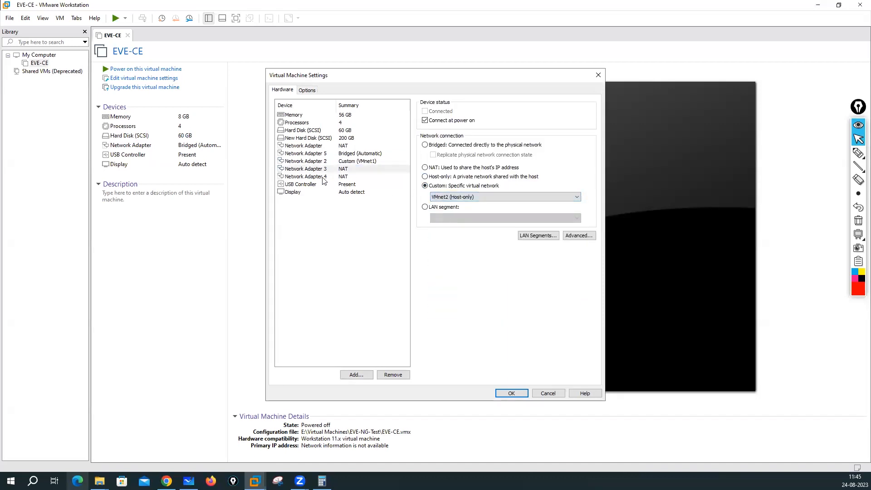
left_click(323, 177)
left_click(450, 198)
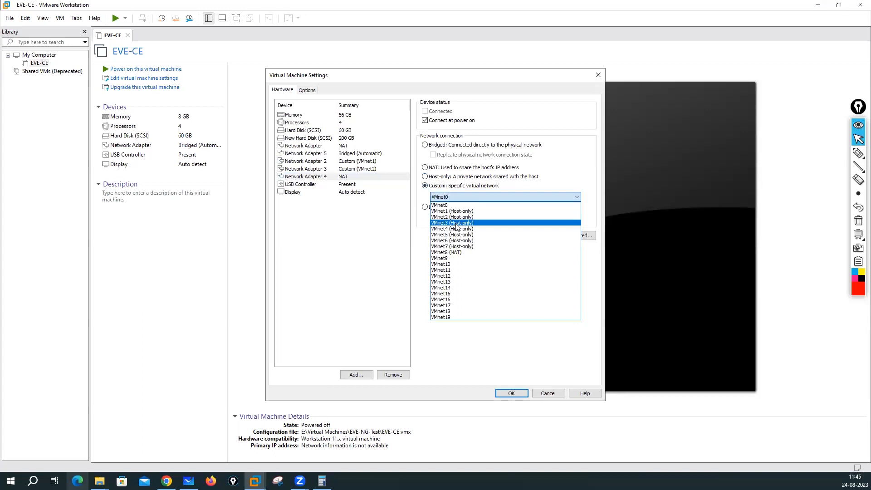
left_click(456, 223)
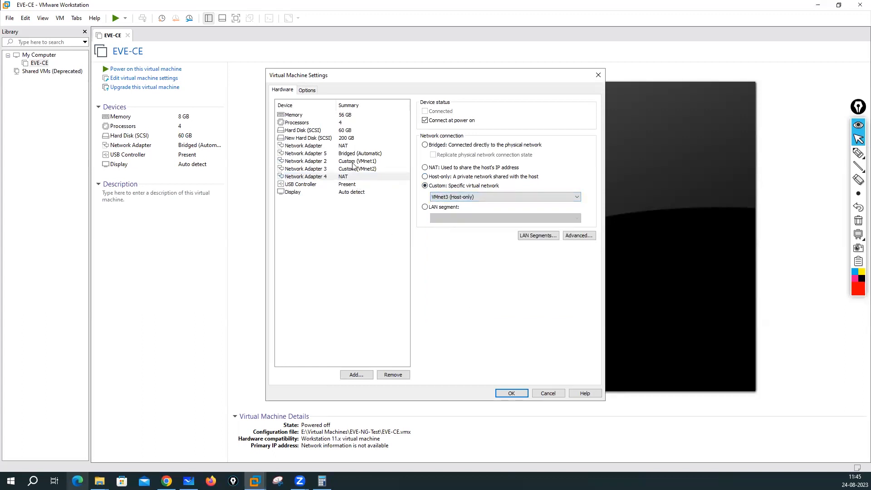
Step: Verify each adapter's connection: NAT, bridged, VMnet1, VMnet2 and VMnet3
left_click(352, 162)
left_click(346, 147)
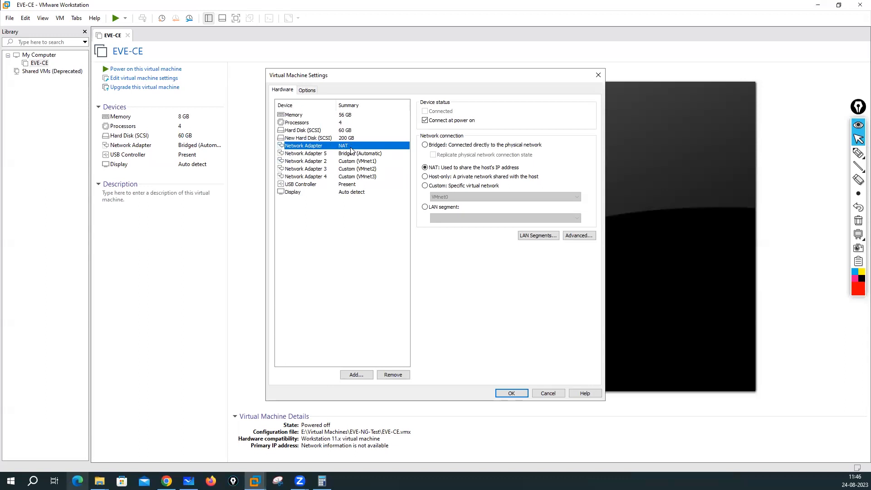
left_click(341, 154)
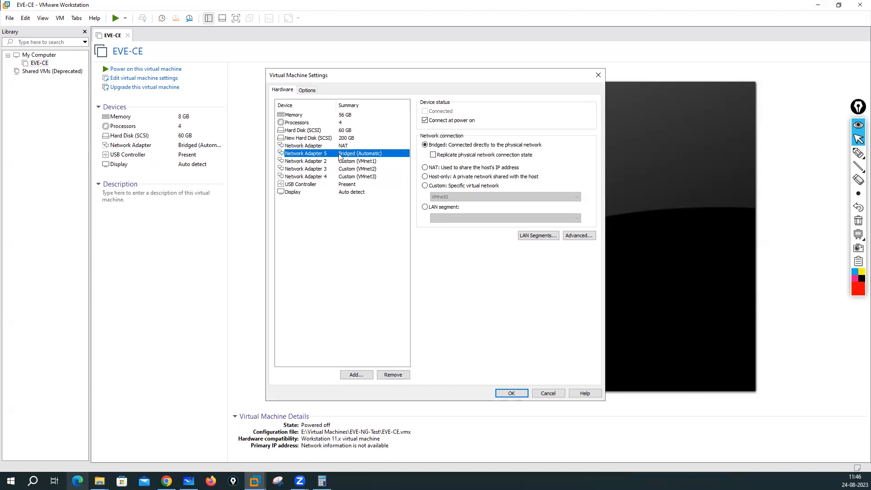
left_click(349, 162)
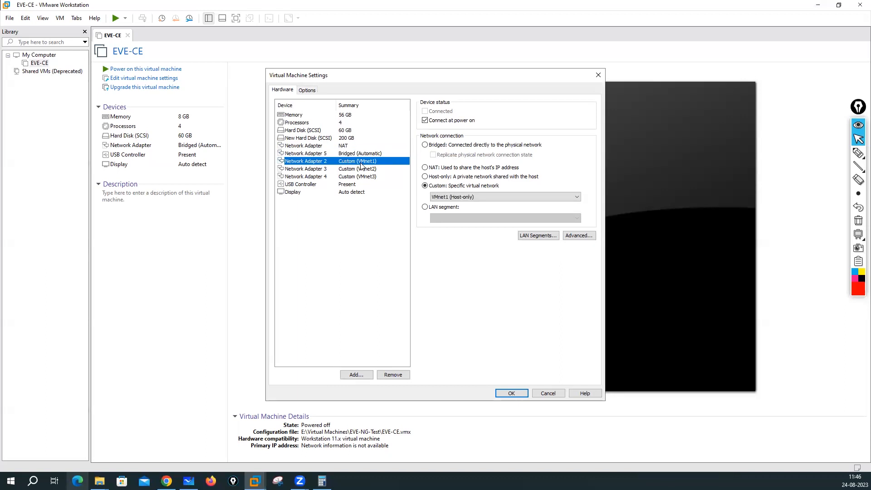
left_click(361, 168)
left_click(362, 177)
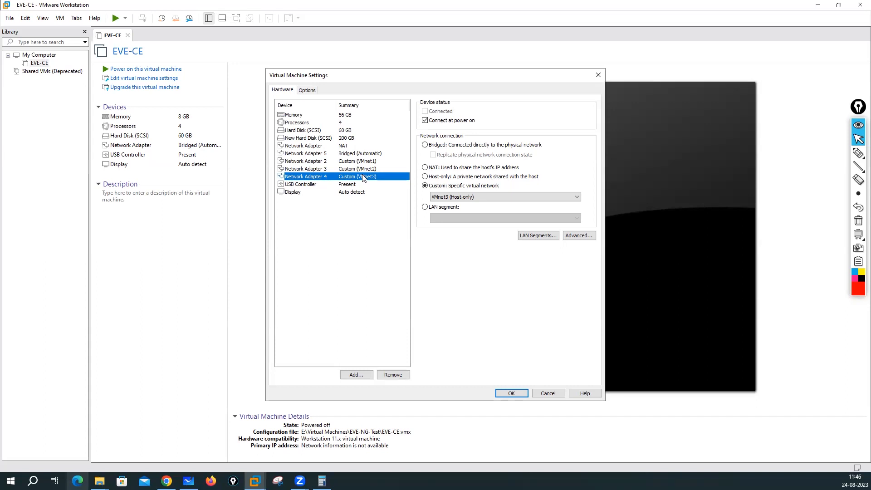
Step: Review the adapter connections once more and apply the hardware changes with OK
left_click(348, 145)
left_click(347, 154)
left_click(347, 162)
left_click(348, 177)
left_click(348, 169)
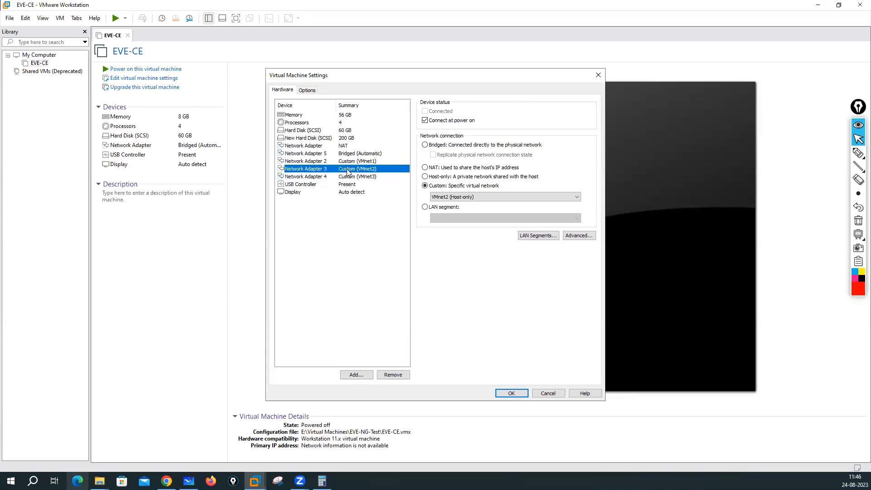
left_click(509, 393)
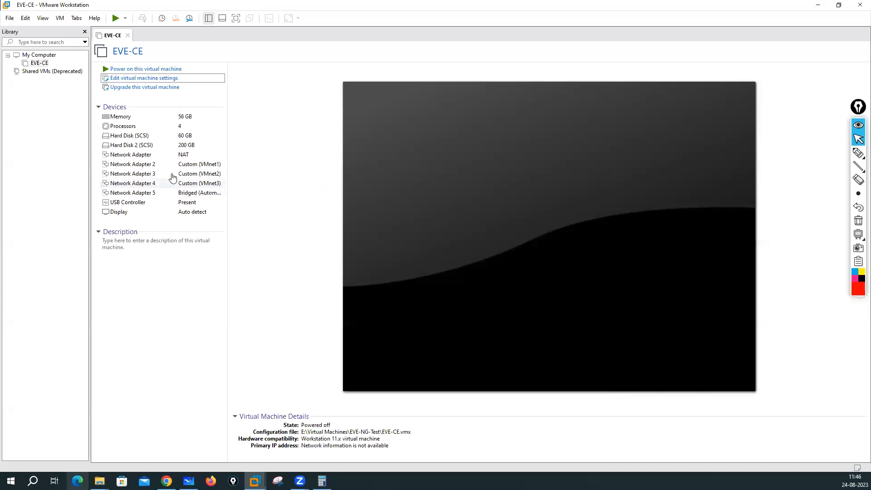
Step: Reopen the EVE-CE settings and inspect the first three adapters' current connections
left_click(143, 81)
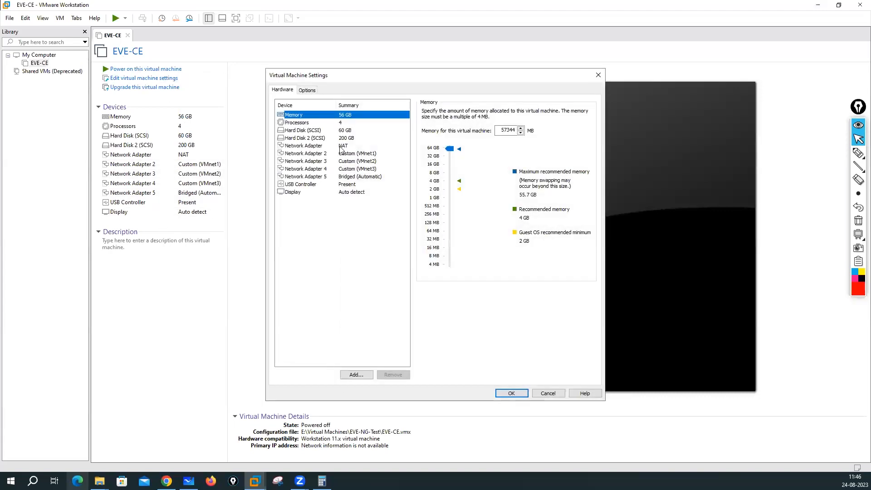
left_click(342, 146)
left_click(344, 154)
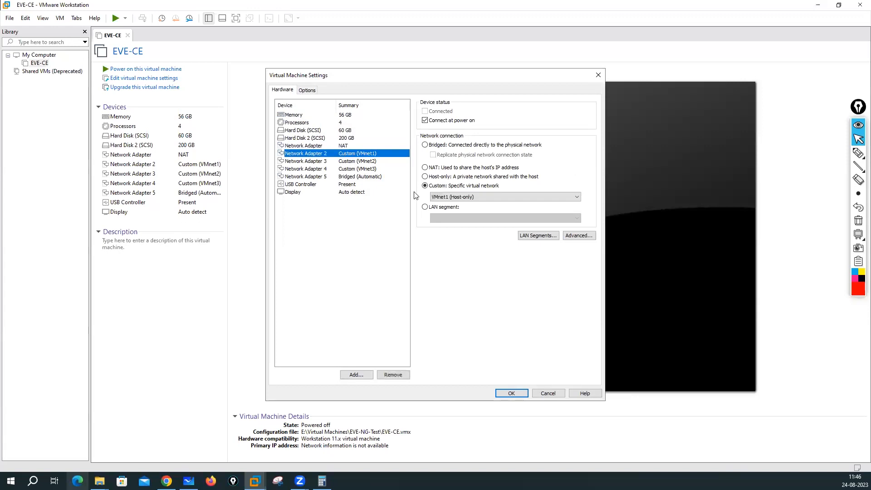
left_click(451, 197)
left_click(425, 145)
left_click(357, 162)
Step: Switch Network Adapter 2 to bridged and put Network Adapter 3 on VMnet1
left_click(352, 155)
left_click(424, 145)
left_click(372, 161)
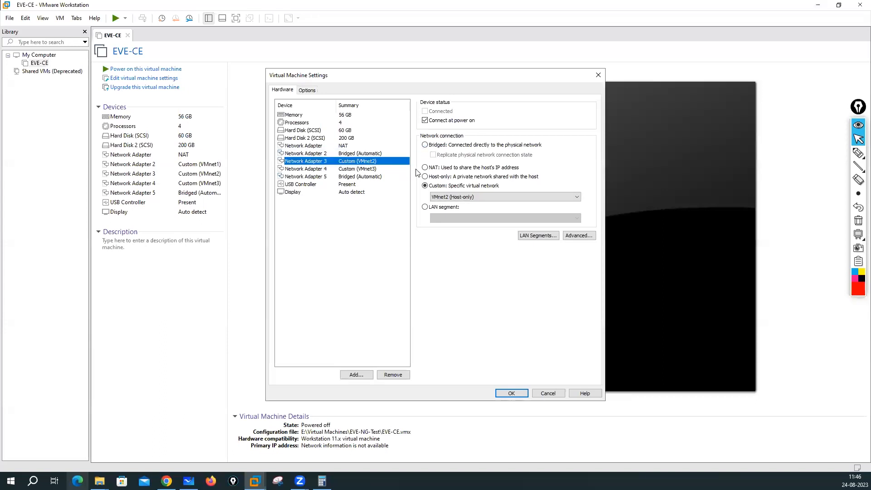
left_click(438, 198)
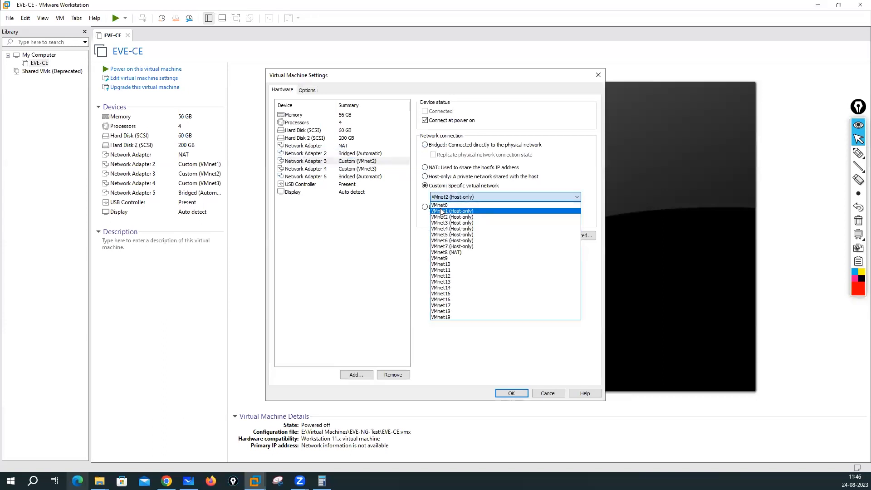
left_click(442, 211)
Step: Put Adapter 4 on VMnet2 and Adapter 5 on VMnet3, then save the settings
left_click(357, 168)
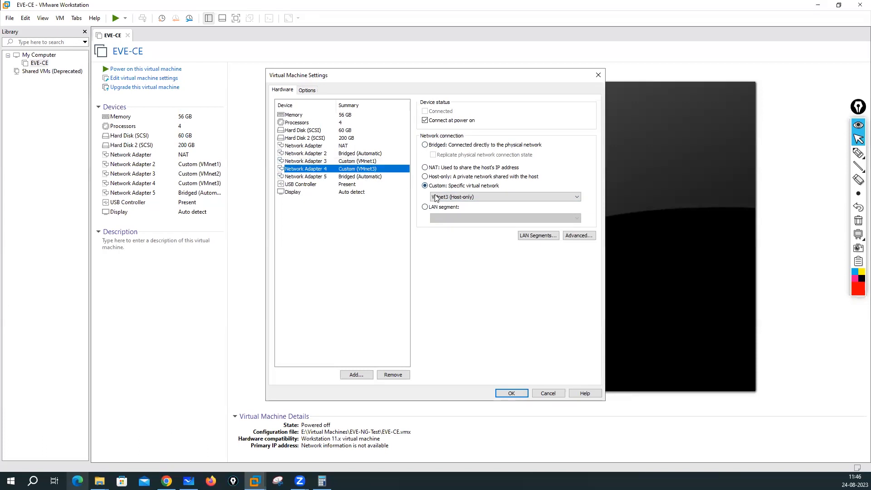
left_click(436, 198)
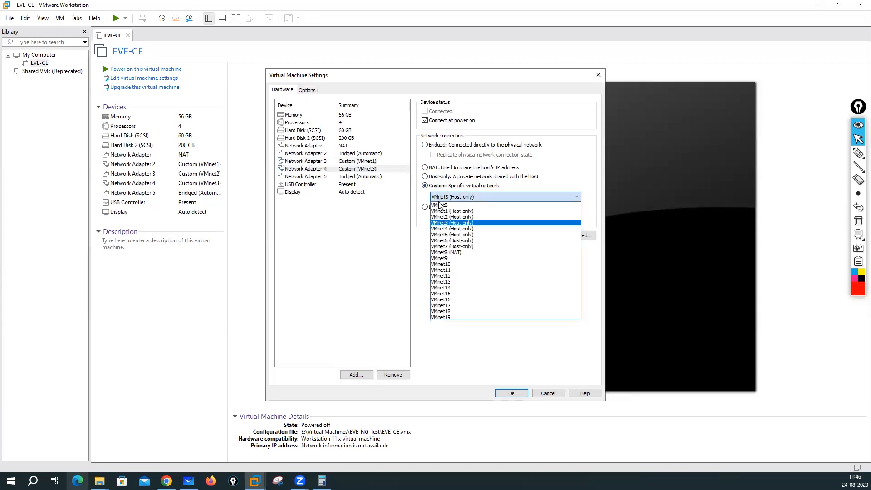
left_click(442, 220)
left_click(361, 177)
left_click(425, 185)
left_click(448, 197)
left_click(449, 223)
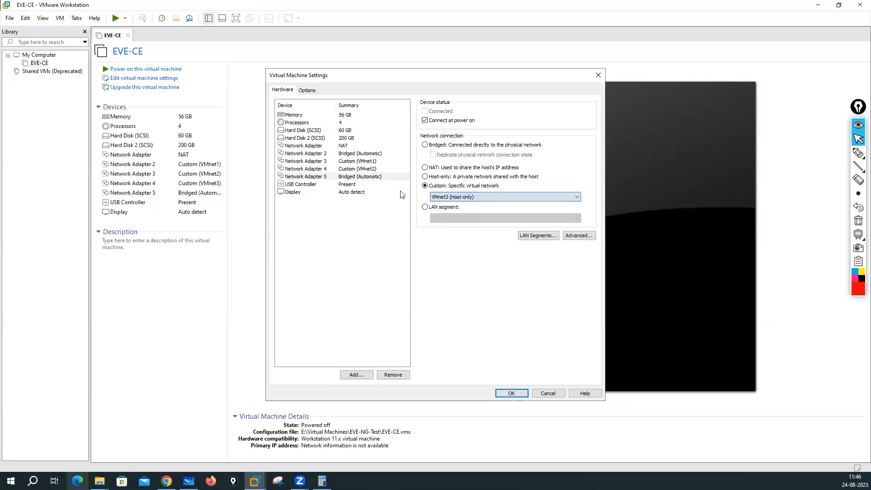
left_click(345, 145)
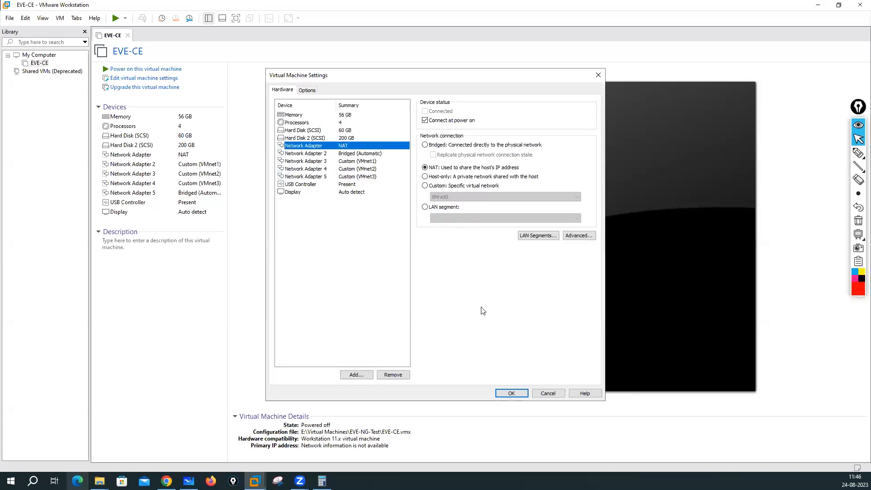
left_click(512, 393)
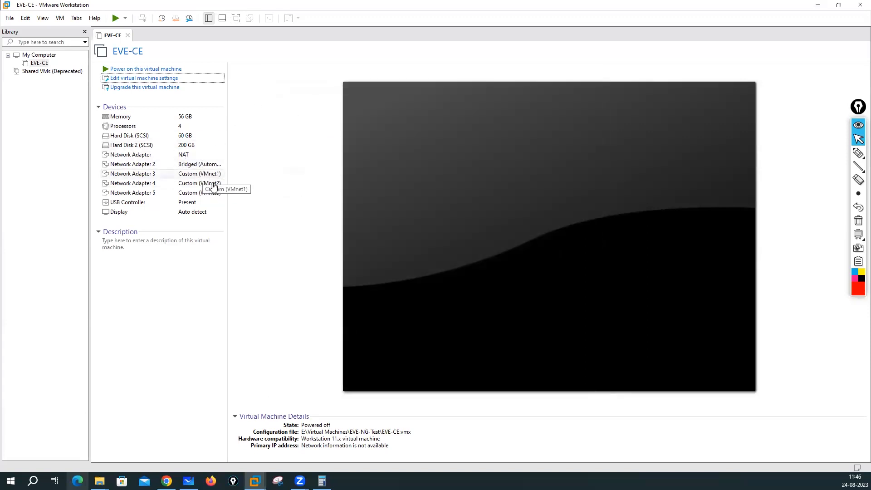
Step: Power on EVE-CE, dismiss the Removable Devices notice, and begin annotating the boot screen
left_click(137, 71)
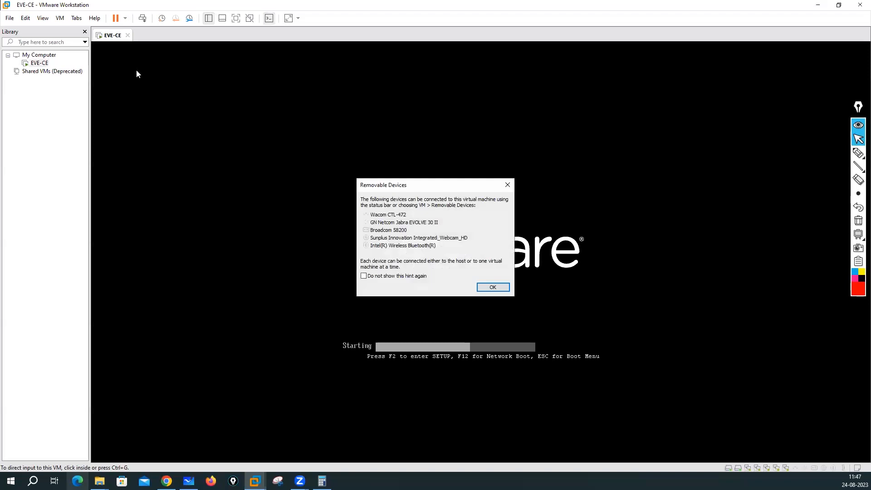
left_click(492, 287)
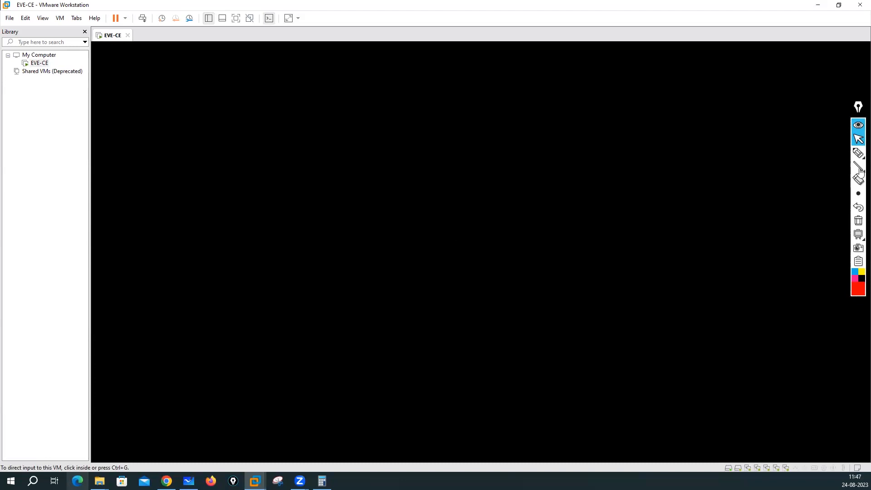
mouse_move(858, 153)
left_click(814, 153)
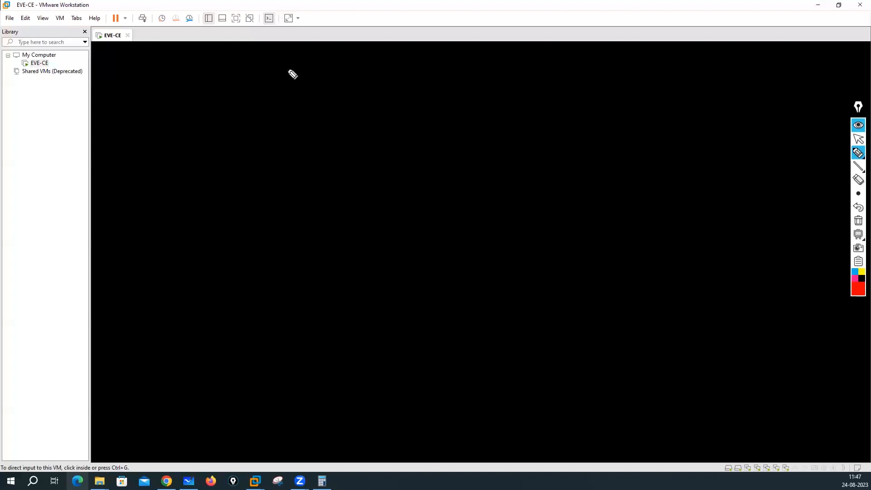
mouse_move(288, 87)
left_mouse_down()
mouse_move(288, 62)
mouse_move(299, 63)
mouse_move(301, 85)
mouse_move(309, 72)
mouse_move(319, 83)
mouse_move(346, 68)
mouse_move(356, 78)
mouse_move(403, 68)
mouse_move(384, 76)
mouse_move(404, 82)
left_mouse_up()
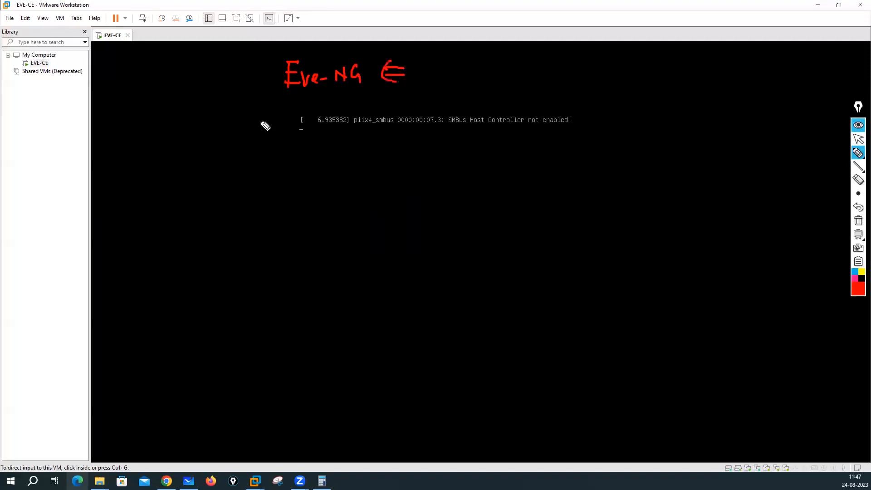
Step: Handwrite 'Ubuntu Linux' and 'Eve-NG APPs' labels with an arrow on the boot console
left_click(114, 137)
mouse_move(122, 158)
left_mouse_down()
mouse_move(136, 140)
mouse_move(138, 149)
mouse_move(199, 142)
mouse_move(213, 126)
mouse_move(243, 140)
mouse_move(229, 148)
mouse_move(242, 142)
left_mouse_up()
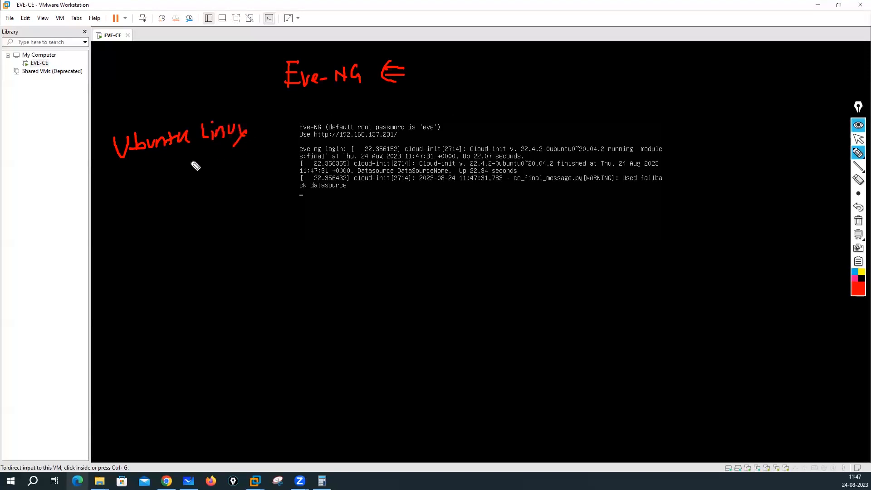
mouse_move(158, 156)
left_mouse_down()
mouse_move(187, 188)
mouse_move(205, 186)
left_mouse_up()
mouse_move(205, 172)
left_mouse_down()
mouse_move(229, 185)
mouse_move(259, 180)
left_mouse_up()
mouse_move(259, 169)
left_mouse_down()
mouse_move(260, 182)
mouse_move(271, 178)
left_mouse_up()
left_click_drag(240, 205, 247, 188)
mouse_move(248, 187)
left_mouse_down()
mouse_move(253, 200)
mouse_move(253, 188)
left_mouse_up()
left_click_drag(253, 187, 277, 199)
left_click_drag(233, 108, 146, 97)
Step: Circle the labels and draw down arrows onto Ubuntu Linux, then clear the drawings
mouse_move(111, 125)
left_mouse_down()
mouse_move(187, 177)
mouse_move(214, 102)
left_mouse_up()
left_click_drag(178, 57, 185, 89)
left_click_drag(171, 86, 193, 84)
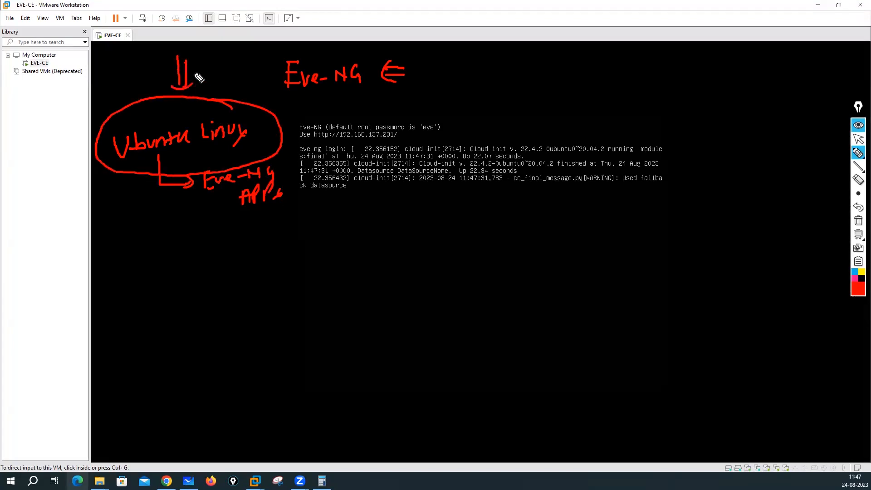
left_click_drag(144, 72, 150, 95)
left_click_drag(136, 91, 156, 88)
mouse_move(252, 154)
left_mouse_down()
mouse_move(216, 232)
mouse_move(256, 151)
left_mouse_up()
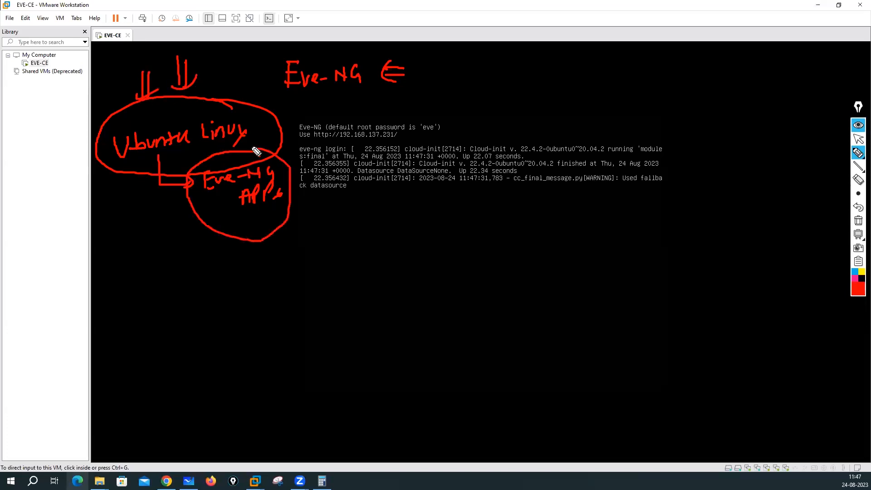
left_click(857, 221)
left_click(857, 138)
mouse_move(857, 154)
left_click(816, 153)
left_click_drag(332, 141, 405, 141)
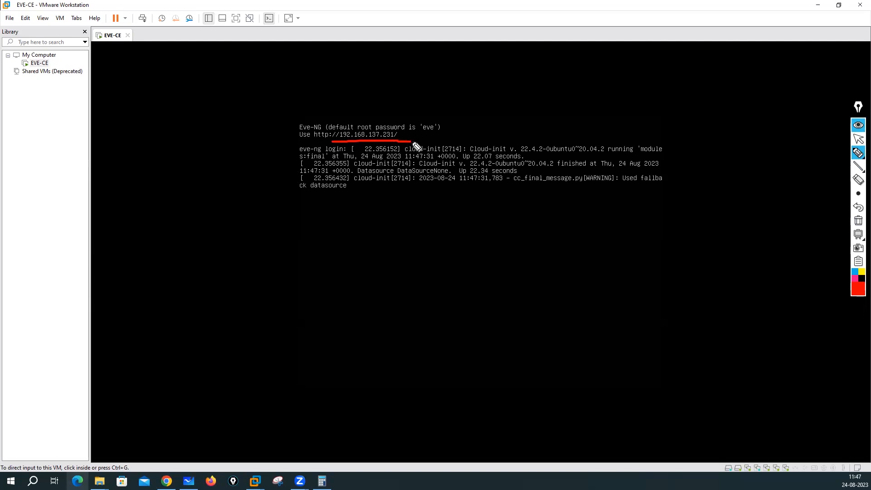
mouse_move(403, 134)
left_mouse_down()
mouse_move(416, 135)
mouse_move(408, 138)
left_mouse_up()
left_click(858, 140)
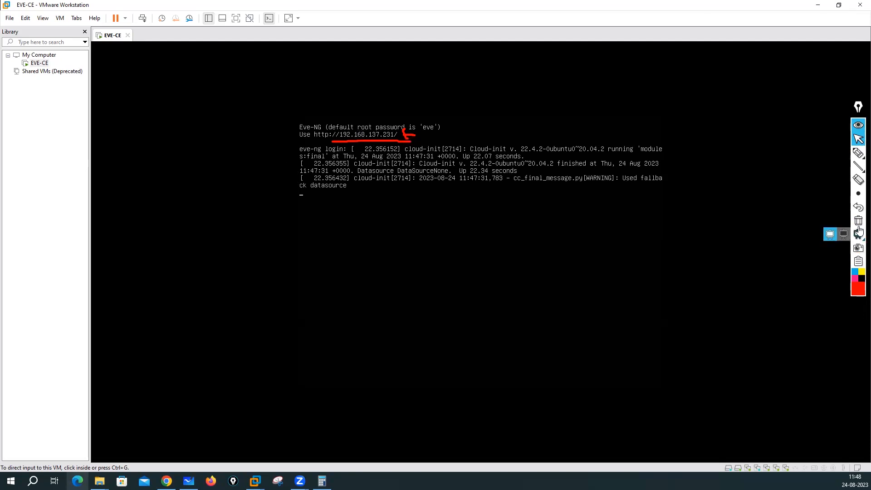
left_click(858, 125)
left_click(548, 221)
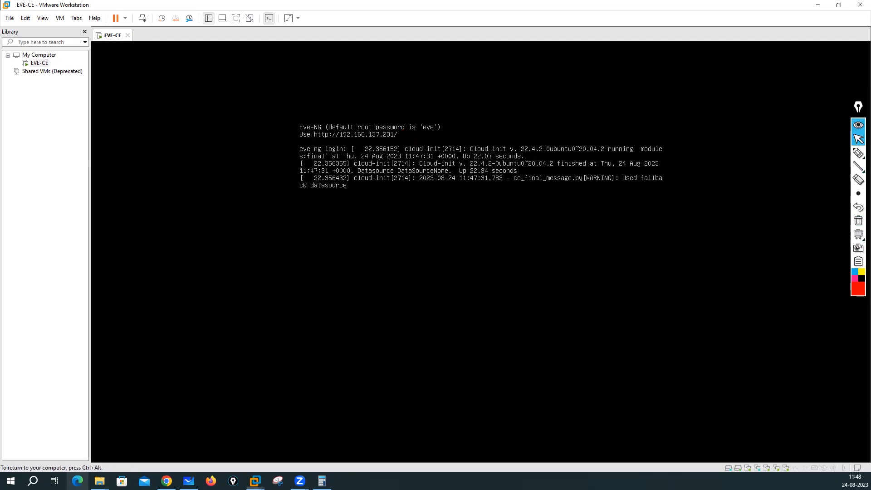
Step: Log in as root, set a new root password, keep hostname eve-ng, and enter domain lab.local
key("Return")
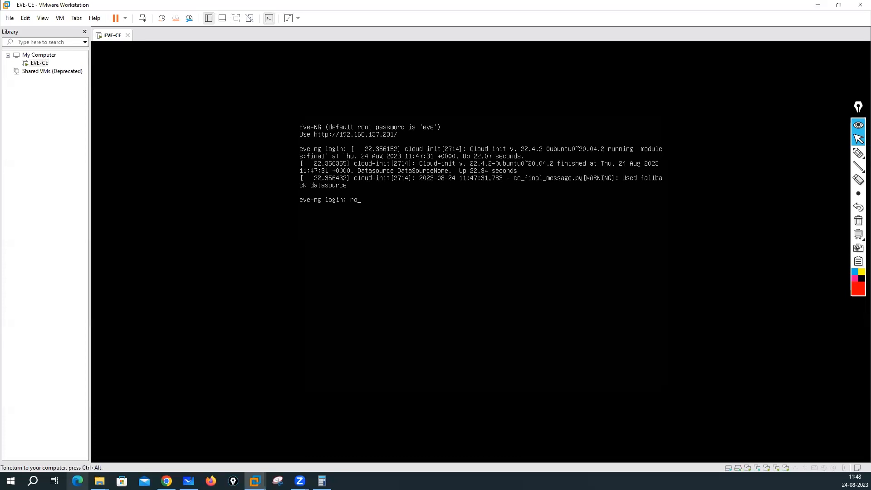
key("Return")
key("Return")
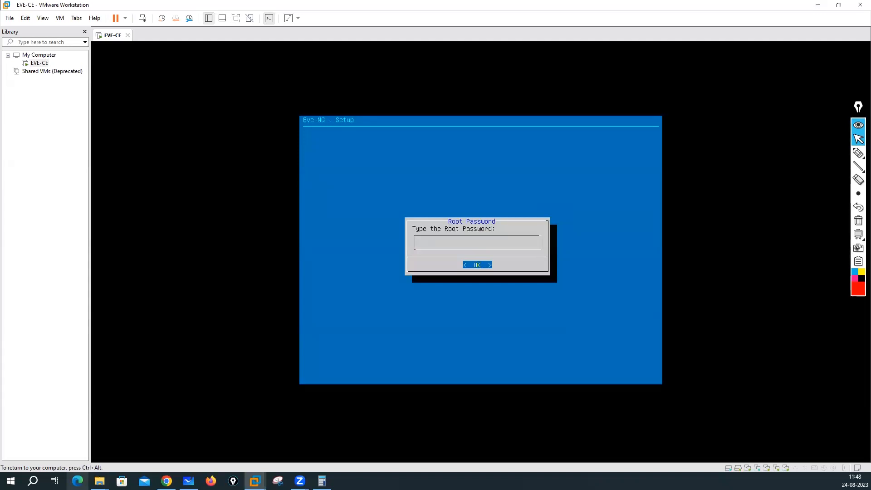
key("Return")
key("Return")
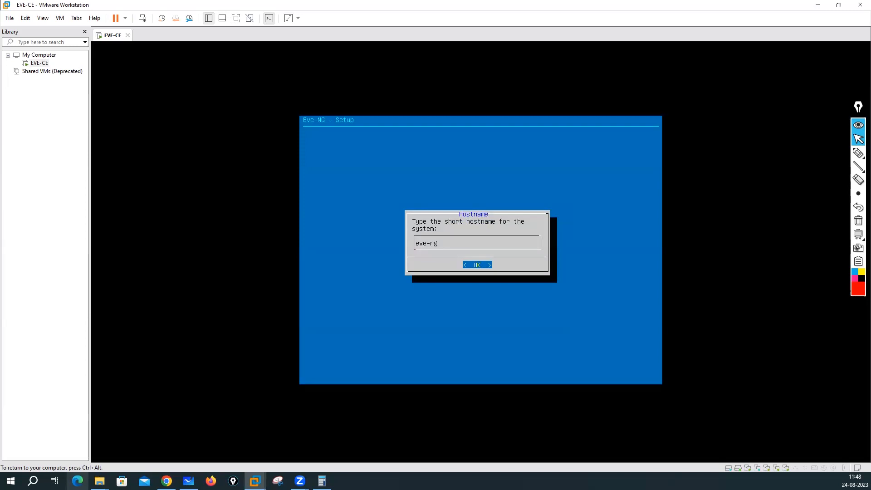
key("Return")
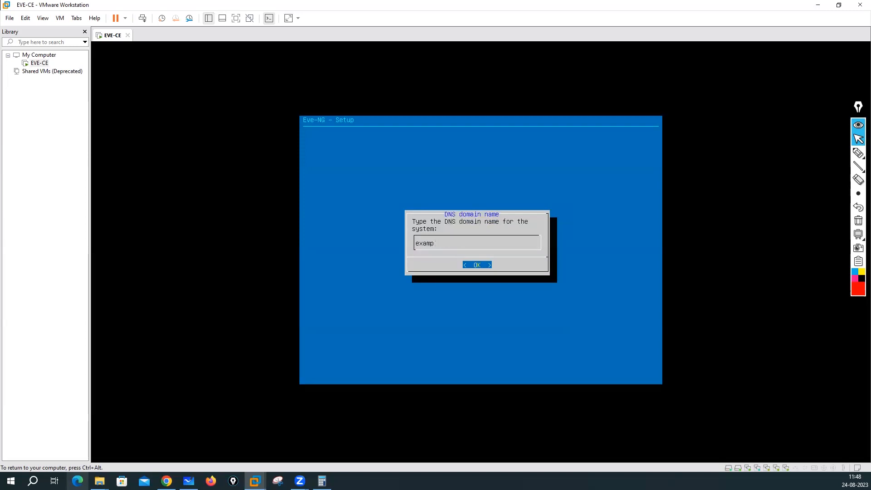
type("lab.loc")
key("Return")
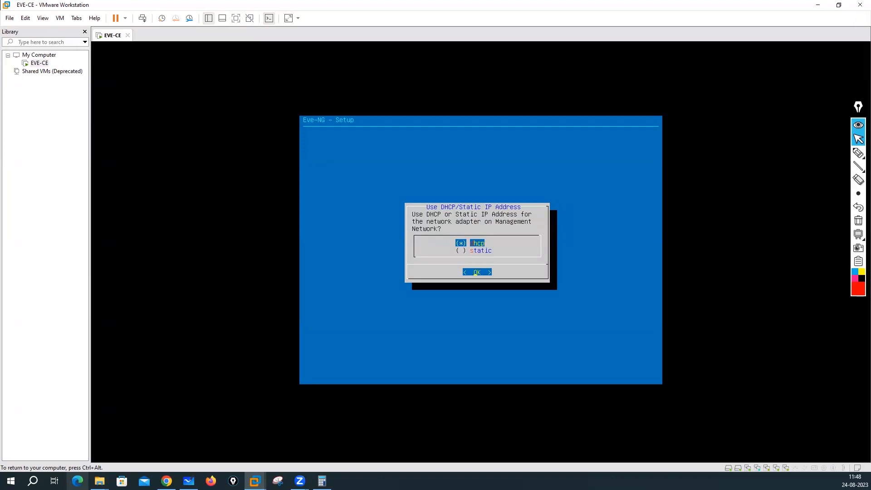
Step: Choose static management addressing and enter the IP 192.168.137.50 and subnet mask
key("Down")
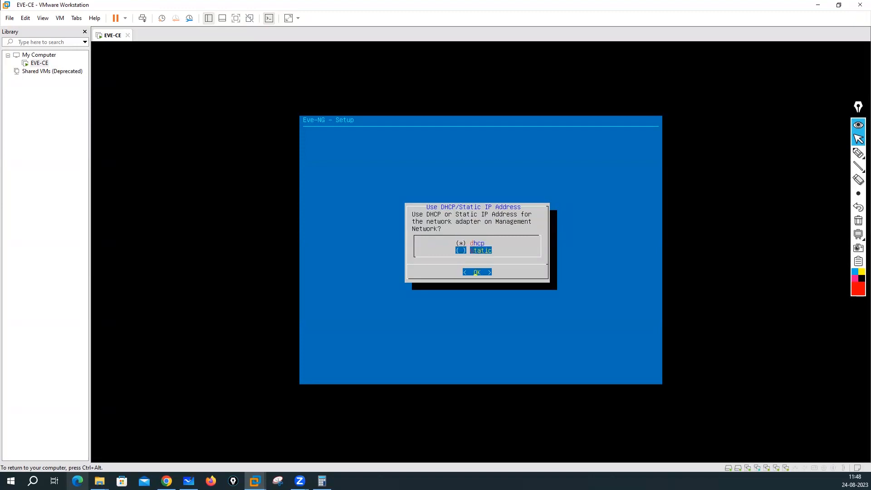
key("Up")
key("Down")
key("Return")
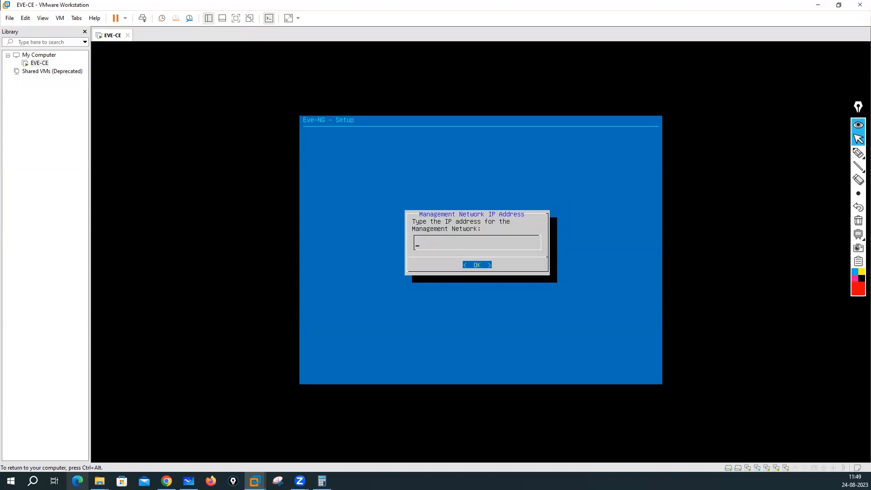
type("192.0")
type("137.50")
key("Return")
type("255.255.255.0")
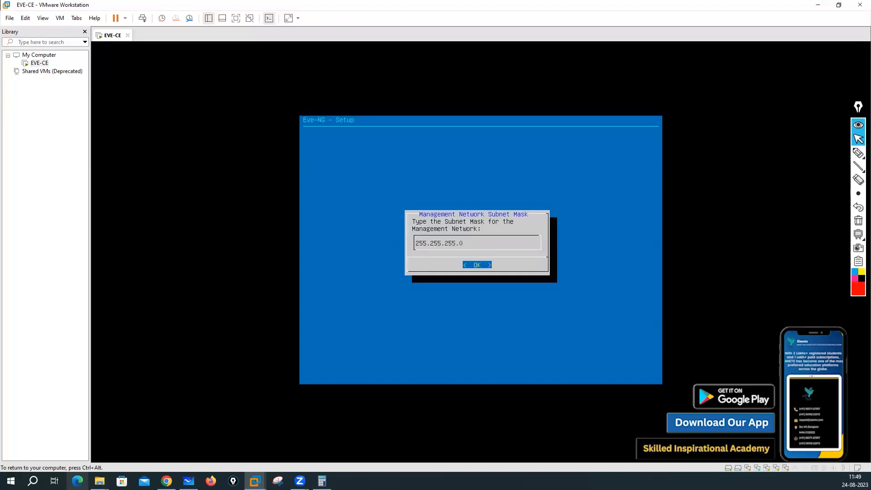
key("Return")
Step: Set gateway 192.168.137.2, DNS 8.8.8.8 and 4.2.2.2, no NTP, and direct connection
type("192.168.137.2")
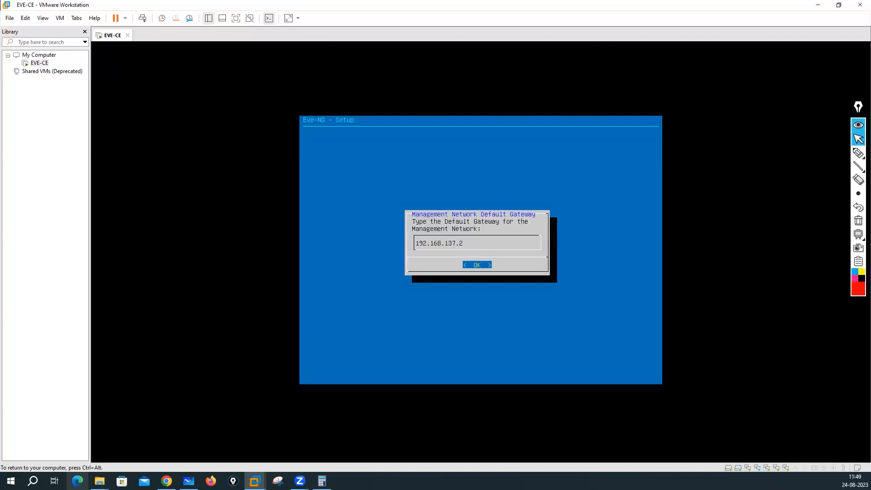
key("Return")
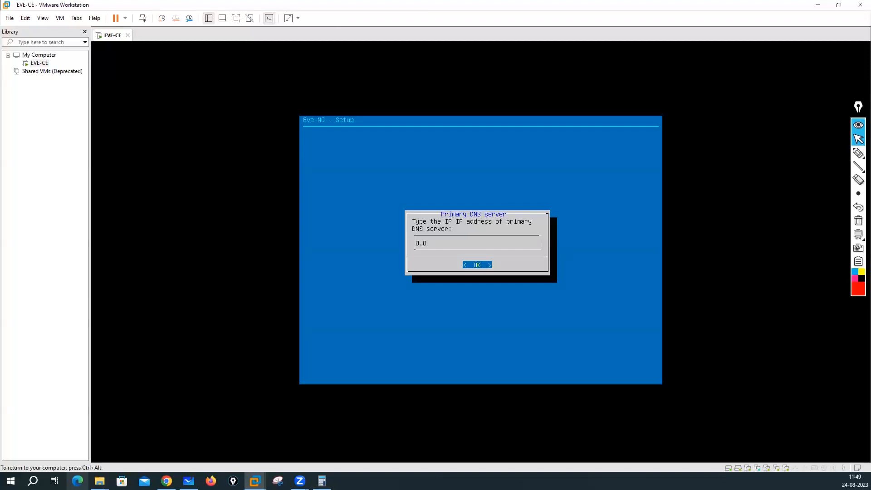
key("Return")
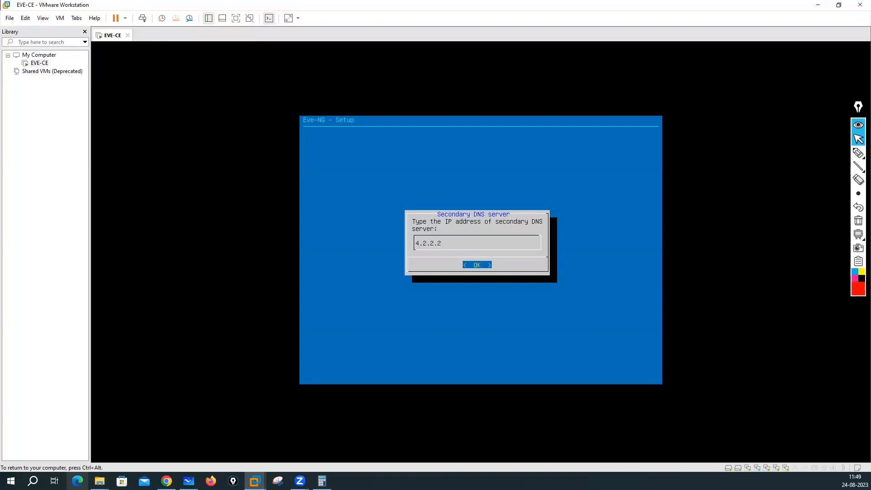
key("Return")
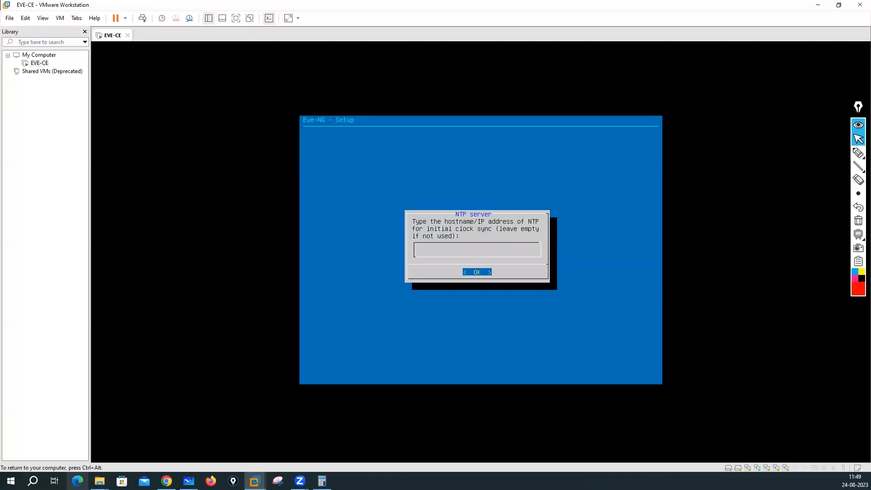
key("Return")
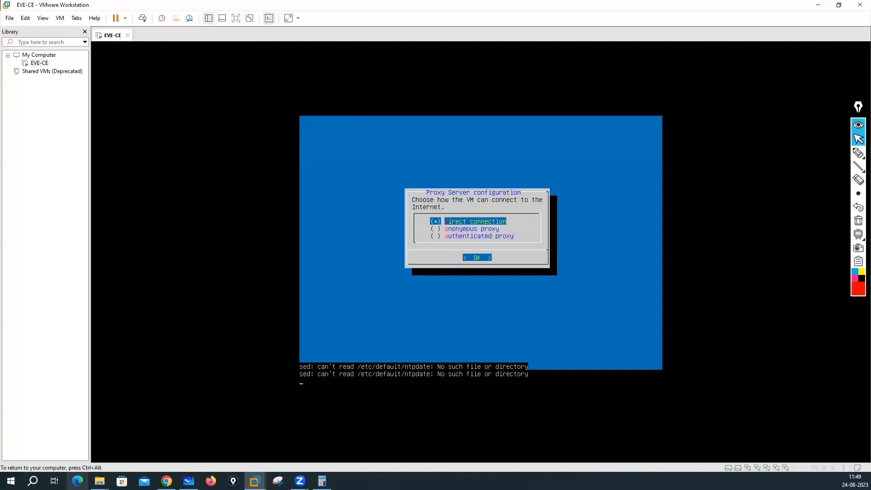
key("Return")
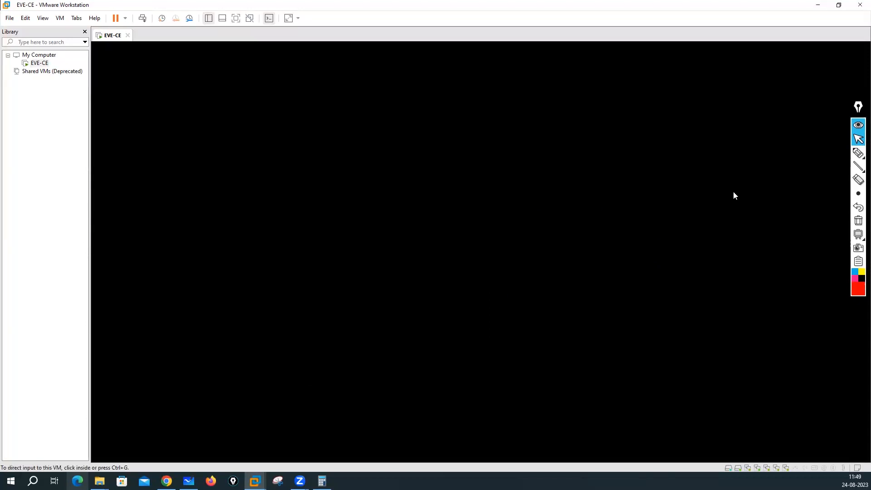
Step: Mark the reboot screen with handwritten login-credential notes and circle them while the VM restarts
left_click(857, 153)
left_click(814, 154)
left_click_drag(401, 108, 436, 128)
mouse_move(179, 102)
left_mouse_down()
mouse_move(189, 107)
mouse_move(214, 89)
left_mouse_up()
left_click_drag(183, 123, 214, 118)
mouse_move(213, 78)
left_mouse_down()
mouse_move(229, 144)
mouse_move(216, 84)
mouse_move(220, 120)
left_mouse_up()
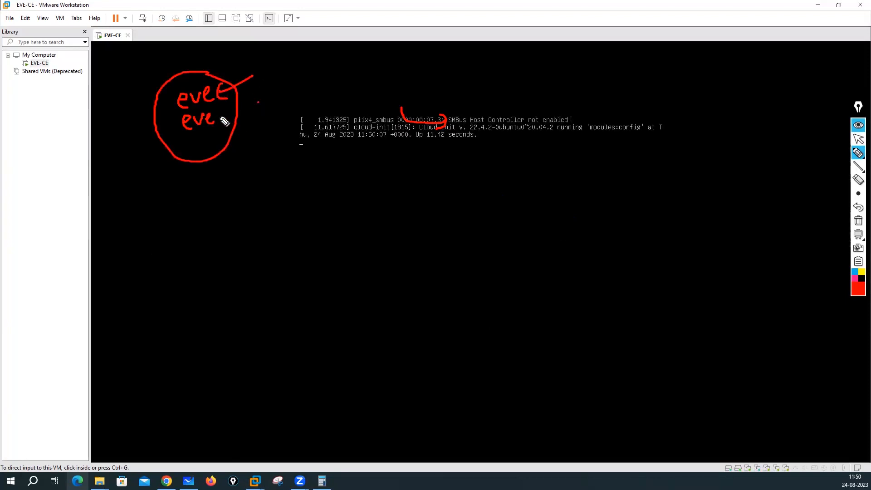
mouse_move(160, 203)
left_mouse_down()
mouse_move(165, 198)
mouse_move(172, 213)
left_mouse_up()
left_click_drag(175, 196, 177, 205)
left_click_drag(158, 228, 156, 186)
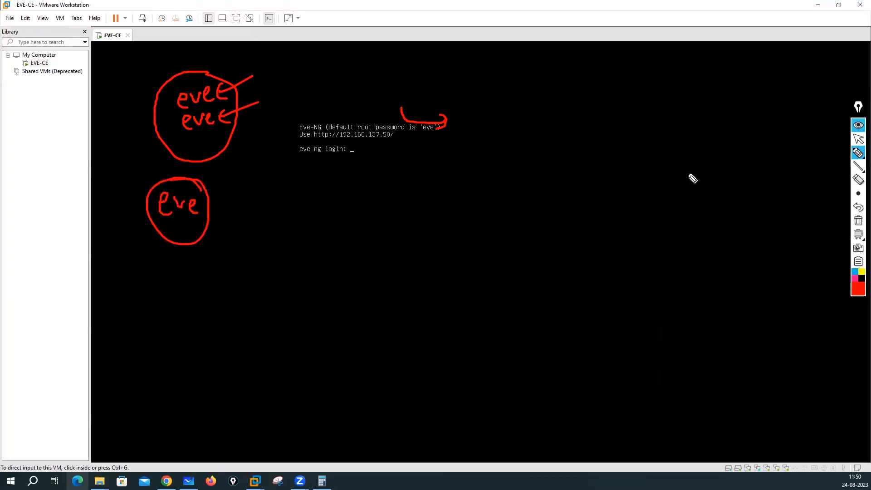
Step: Clear the annotations and log in to the EVE-NG console as root
left_click(858, 222)
left_click(857, 141)
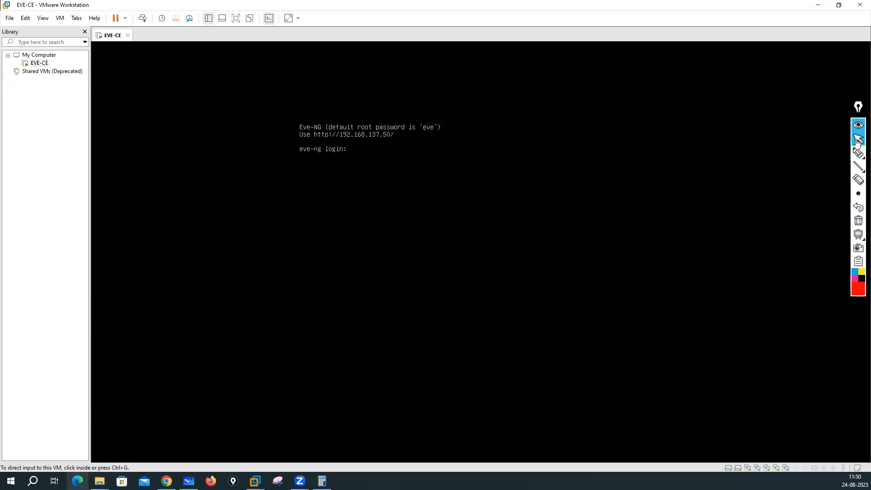
left_click(637, 99)
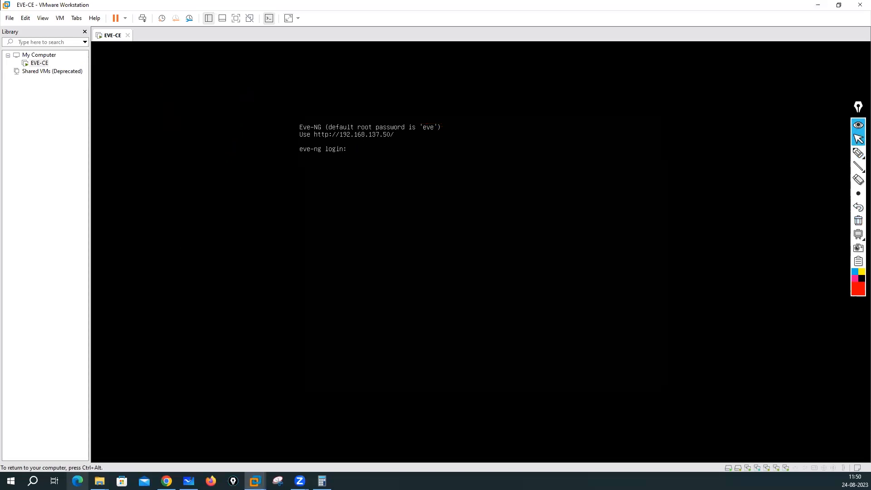
type("root")
key("Return")
type("eve")
key("Return")
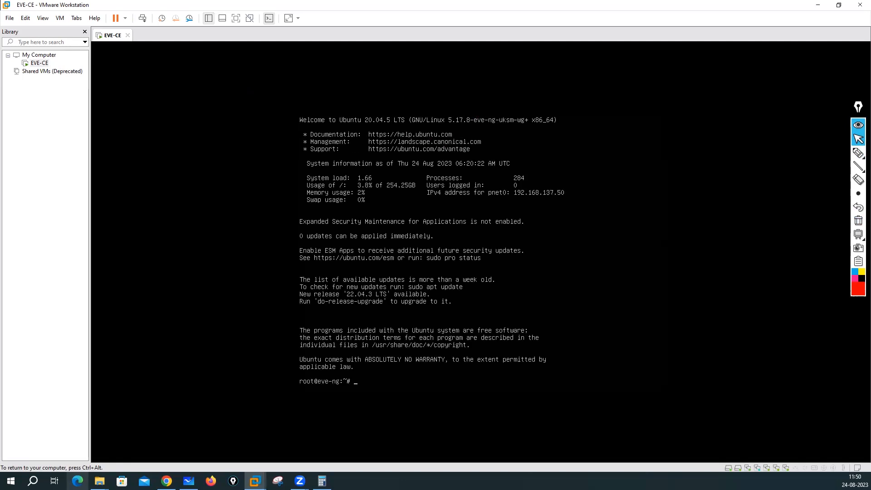
key("Return")
key("Return")
key("Return")
key("Return")
key("Return")
key("Return")
key("Return")
key("Return")
key("Return")
key("Return")
key("Return")
key("Return")
key("Return")
key("Return")
key("Return")
key("Return")
key("Return")
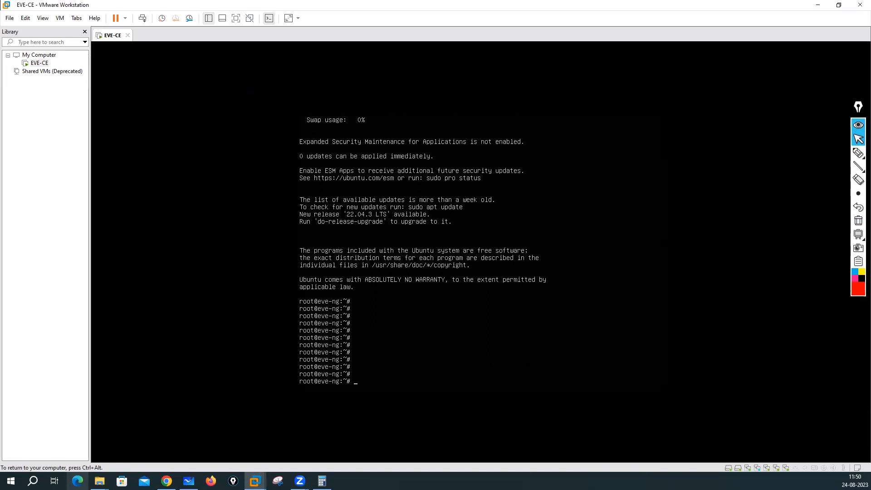
Step: Run 'ifconfig pnet0' to confirm 192.168.137.50, then start 'passwd root'
type("ifco")
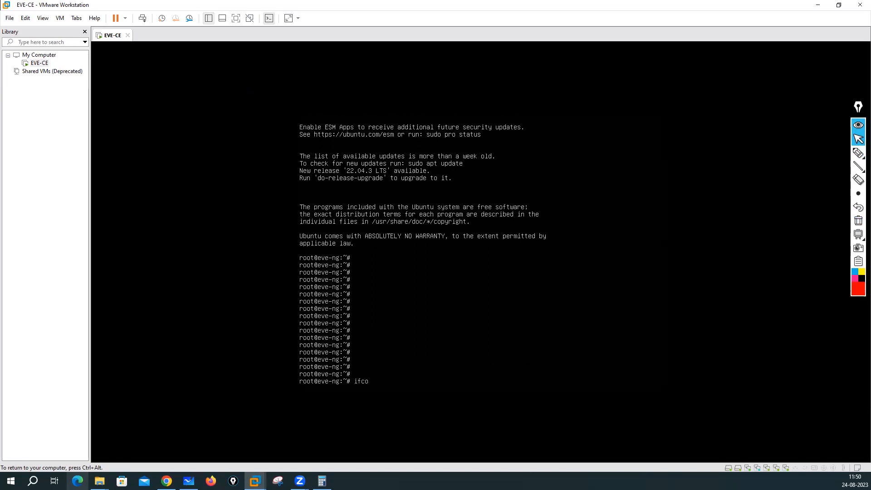
type("nfig pnet0")
key("Return")
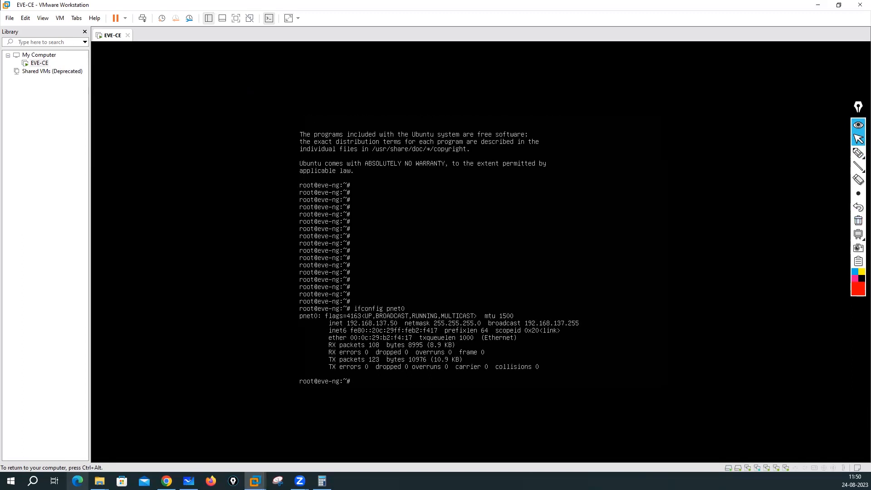
key("Return")
key("Return")
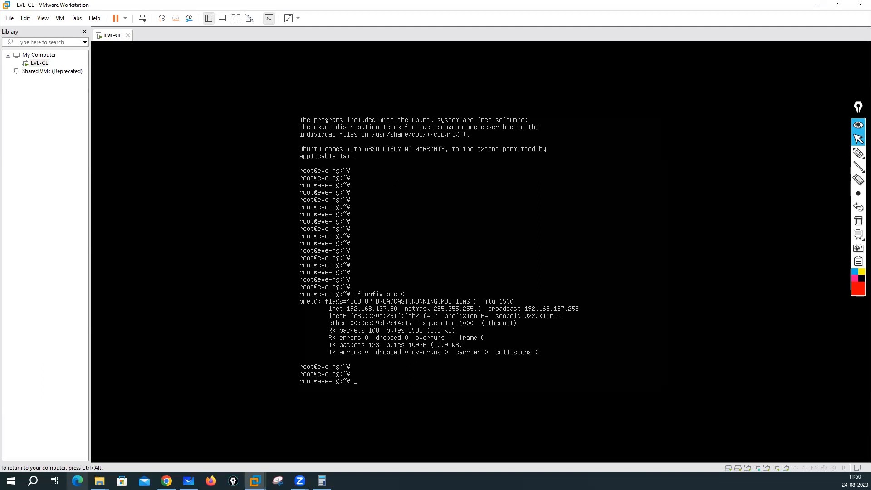
type("d")
key("BackSpace")
key("BackSpace")
key("BackSpace")
type("passwd root")
key("Return")
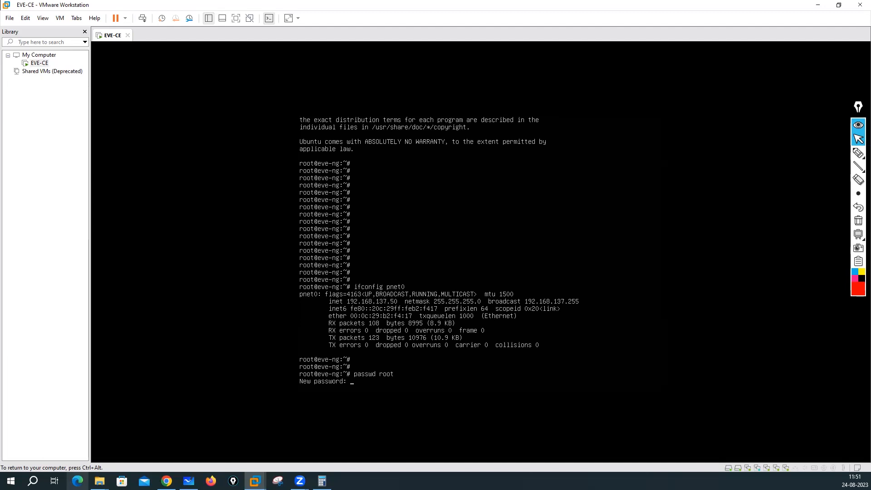
Step: Enter and confirm the new root password
key("Return")
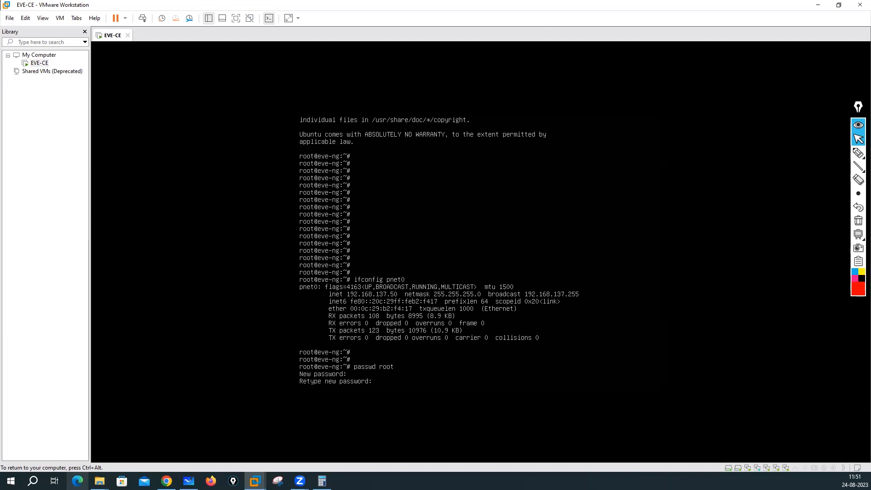
key("Return")
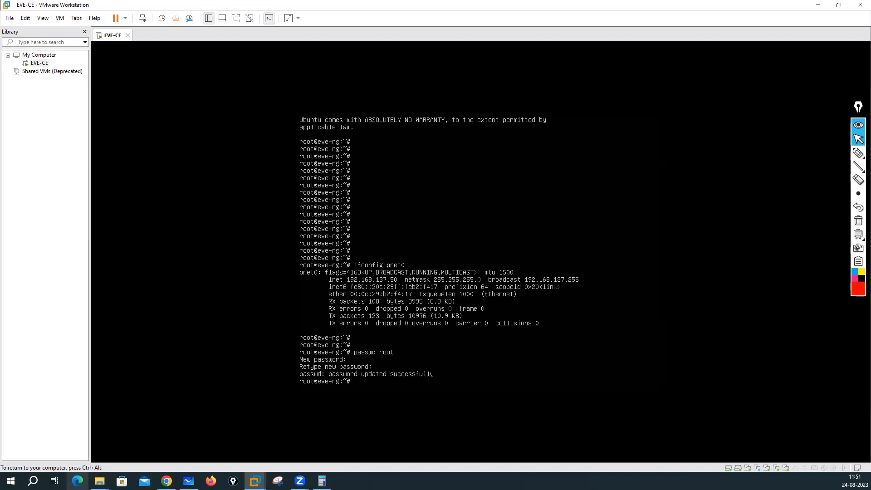
key("Return")
key("Return")
key("Return")
key("Return")
key("Return")
key("Return")
key("Return")
key("Return")
key("Return")
key("Return")
key("Return")
key("Return")
Step: Log out with 'exit' and log back in as root using the new password, after one rejected attempt
key("Return")
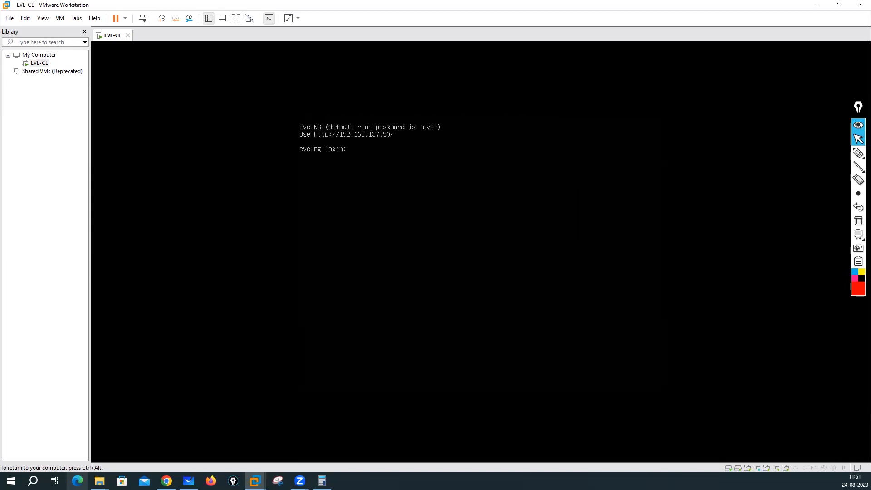
key("Return")
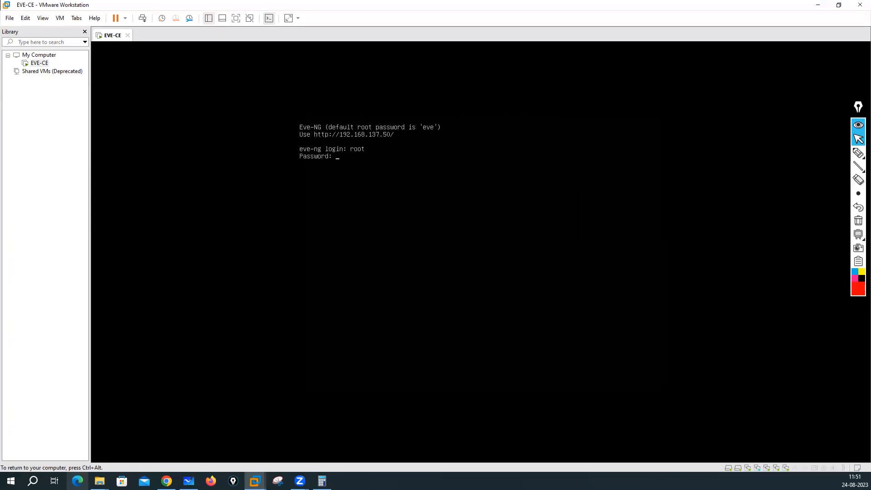
key("Return")
key("Return")
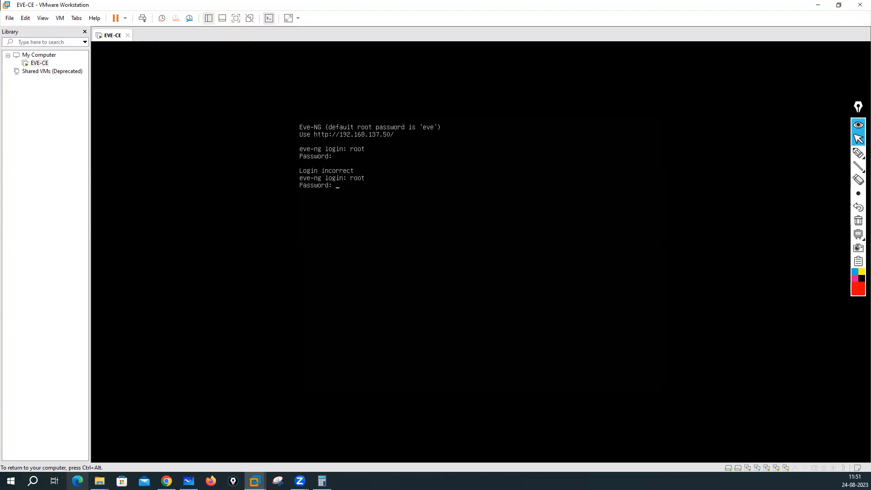
key("Return")
key("Return")
key("Return")
key("Return")
key("Return")
key("Return")
key("Return")
key("Return")
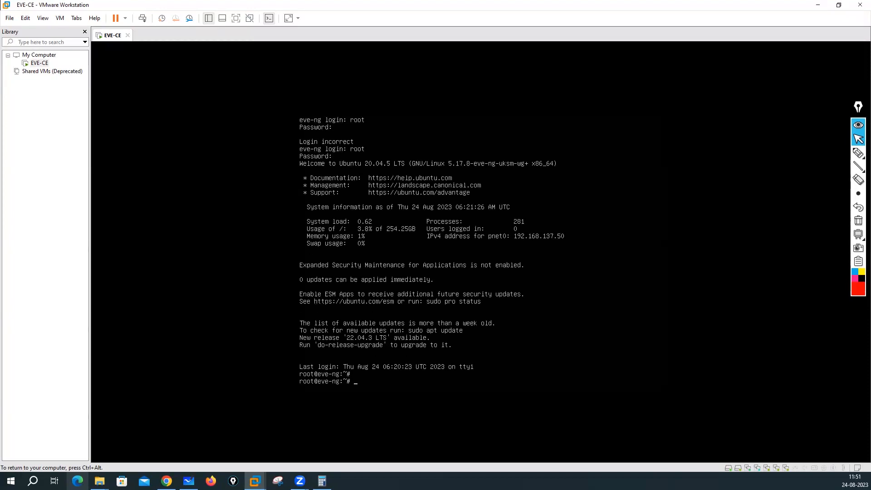
Step: Show the pnet0 interface details with 'ifconfig pnet0'
key("Return")
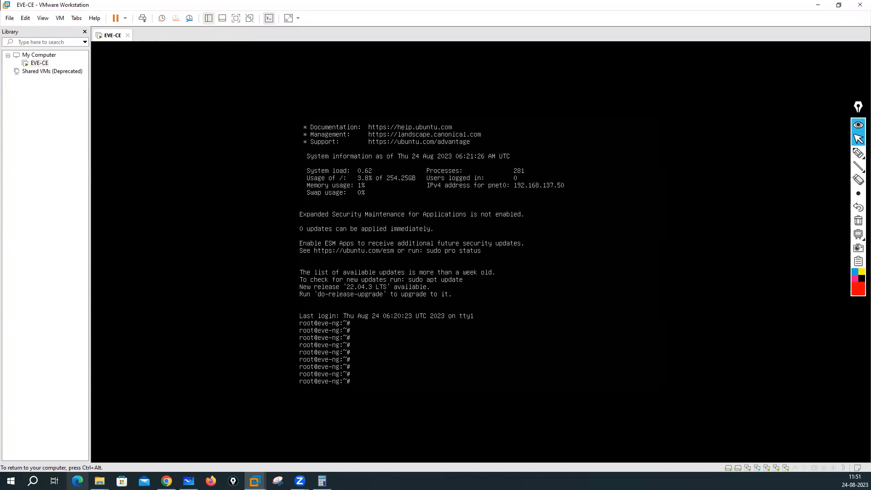
key("ctrl+alt")
left_click(377, 198)
type("ifconfig pnet0")
key("Return")
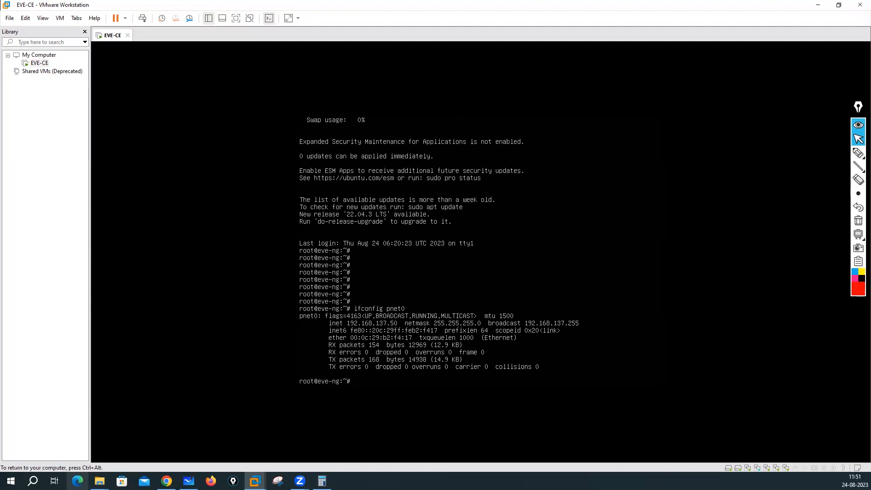
Step: Run 'ifconfig' to list all interfaces up through pnet9, then release input from the VM
type("ifconfig")
key("Return")
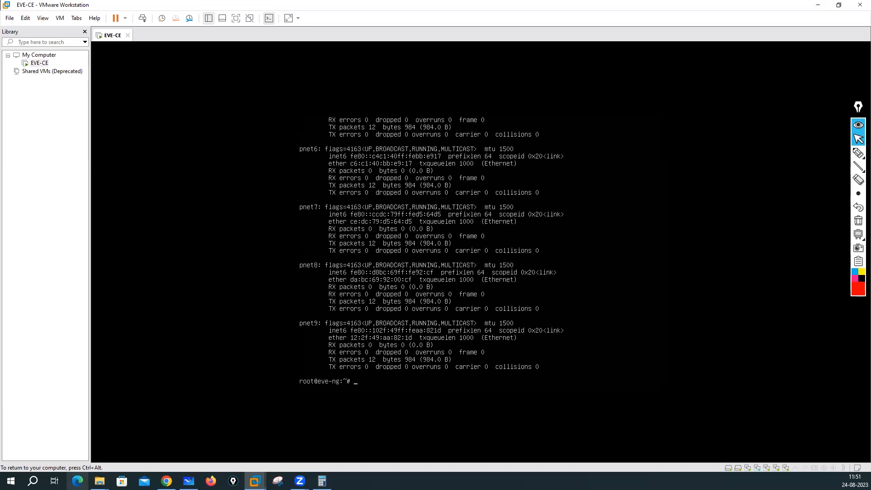
key("ctrl+alt")
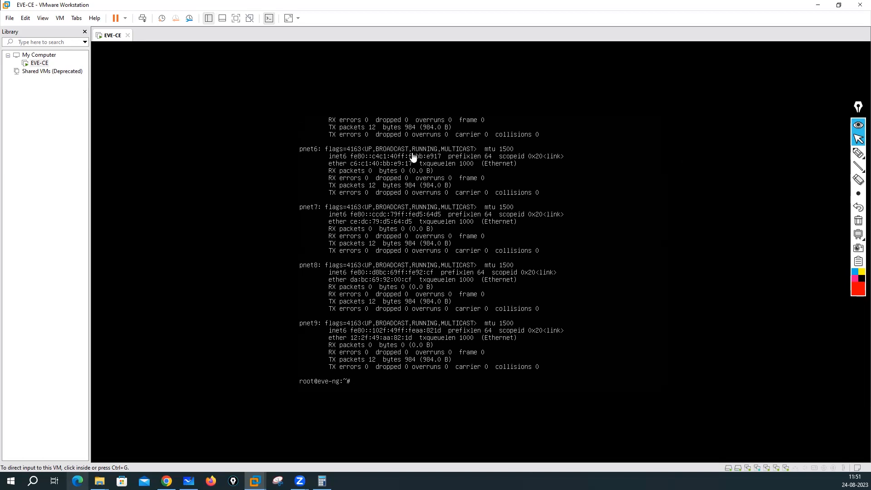
Step: Minimize the VMware Workstation window to reveal File Explorer and Calculator behind it
left_click(816, 8)
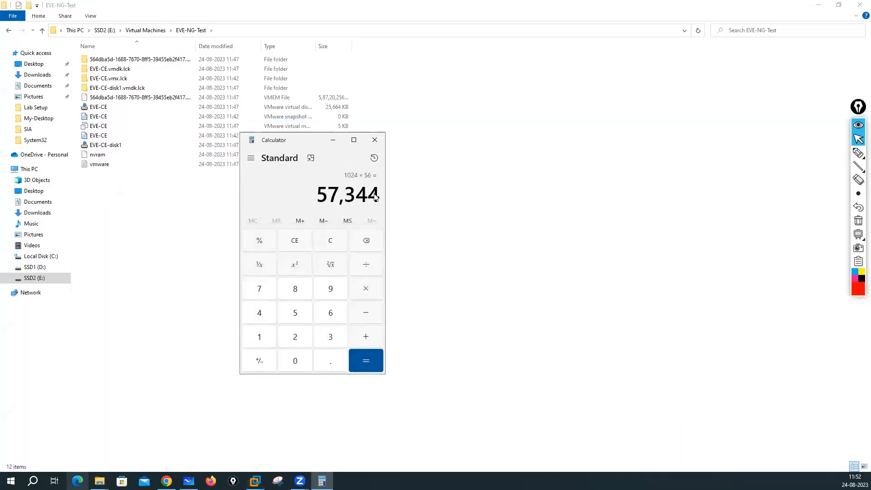
left_click(374, 140)
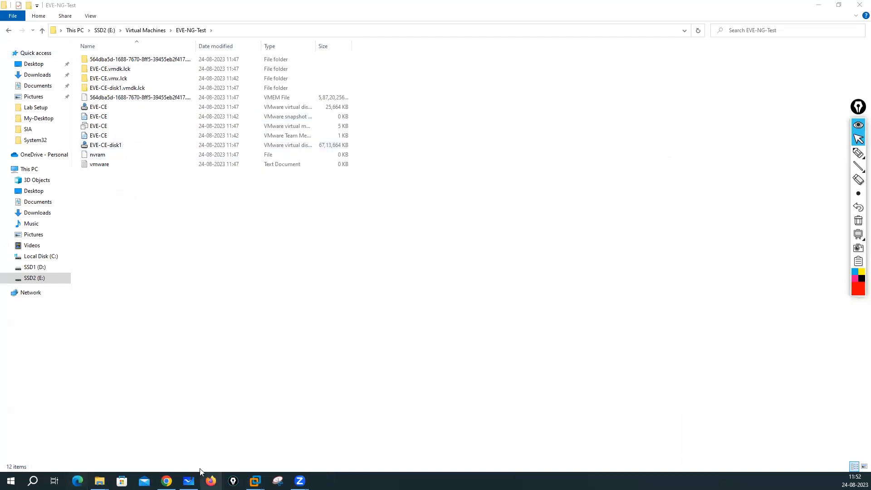
left_click(166, 480)
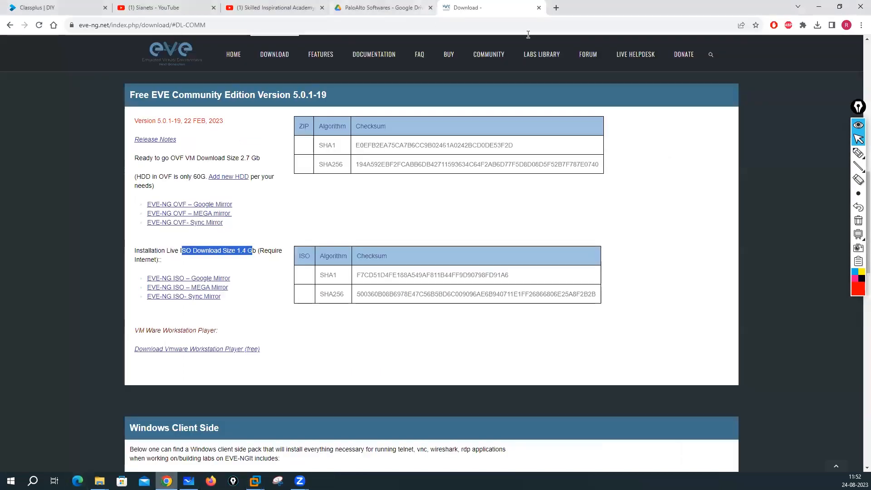
left_click(556, 7)
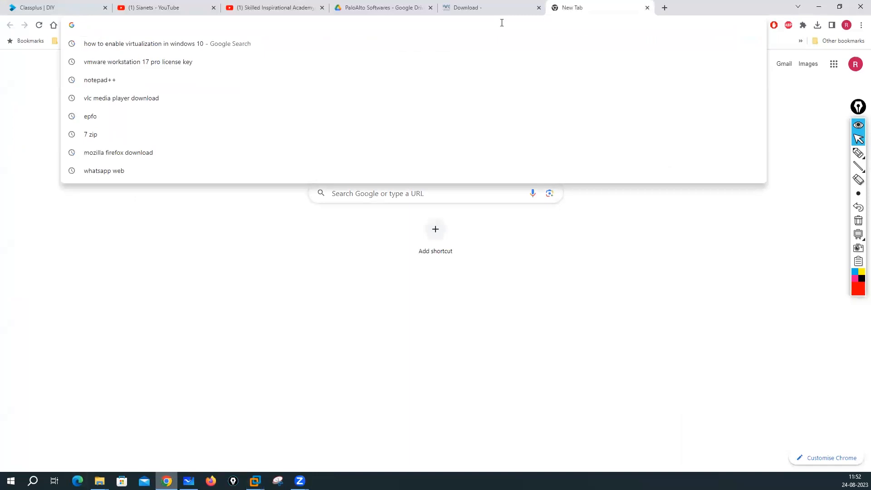
type("htt")
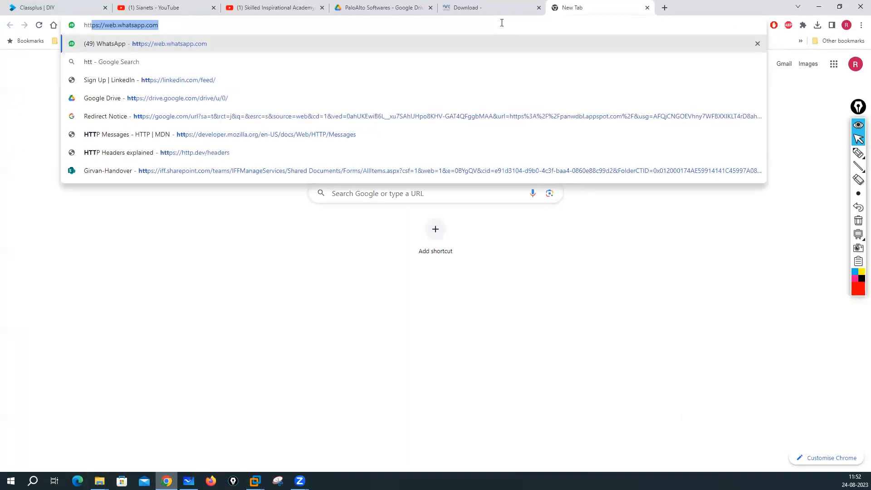
type("p://")
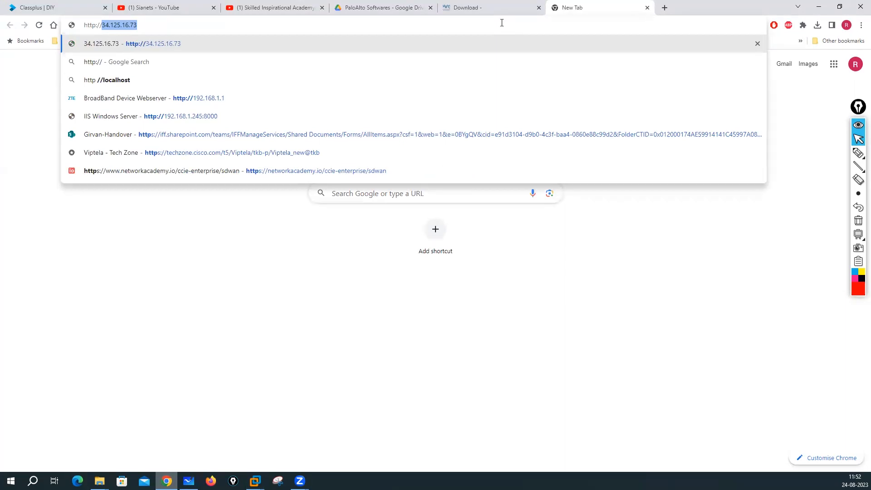
type("192.1")
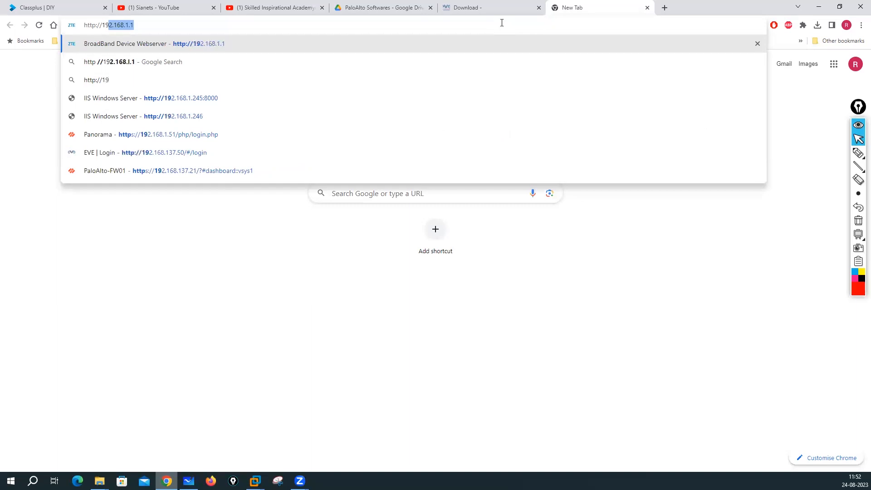
type("68.")
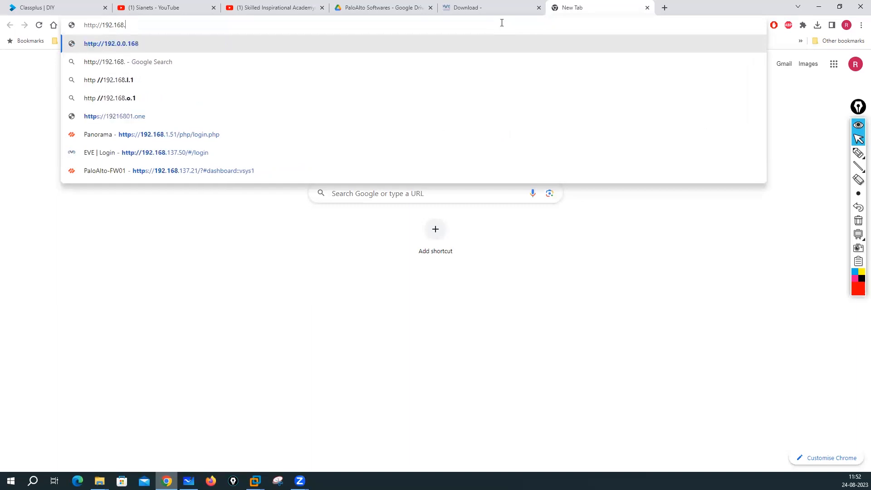
type("137.50")
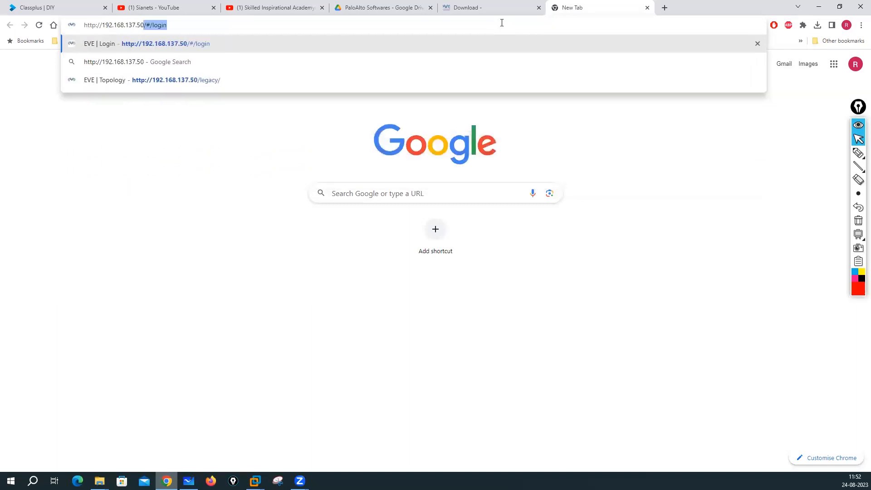
key("Return")
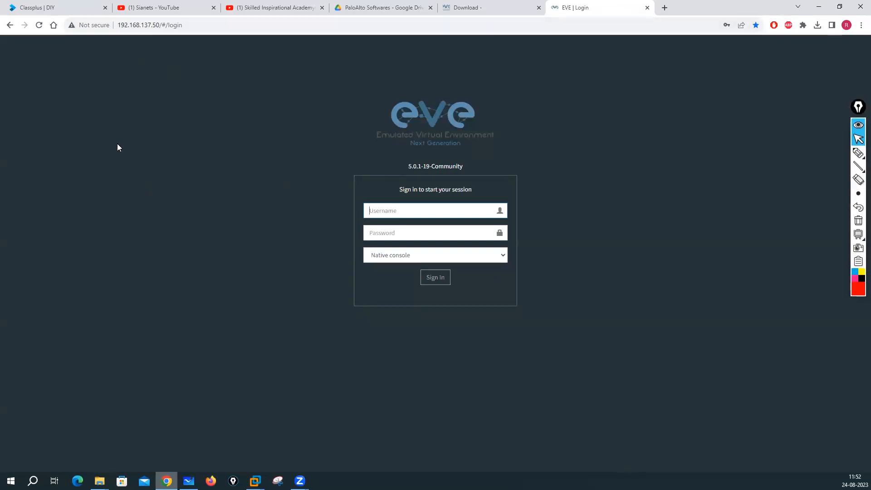
Step: Sign in as admin with the account password, keeping the Native console option
left_click(398, 207)
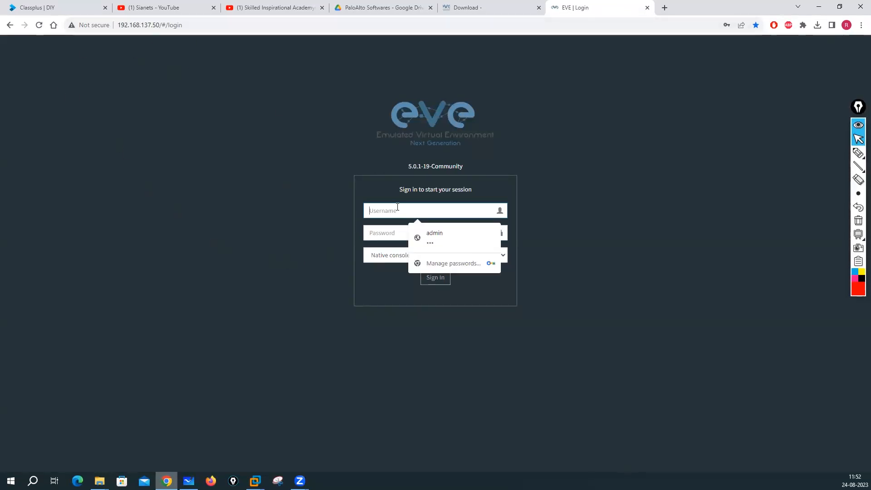
type("admin")
left_click(400, 231)
type("eve")
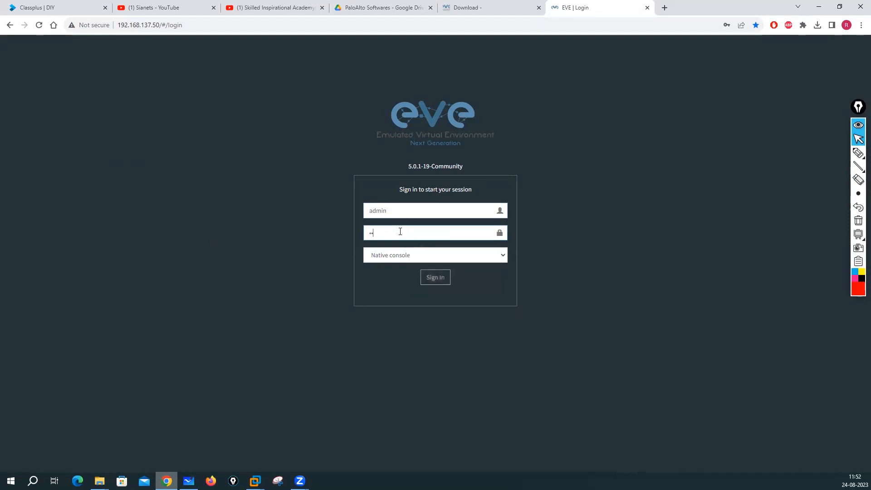
left_click(504, 256)
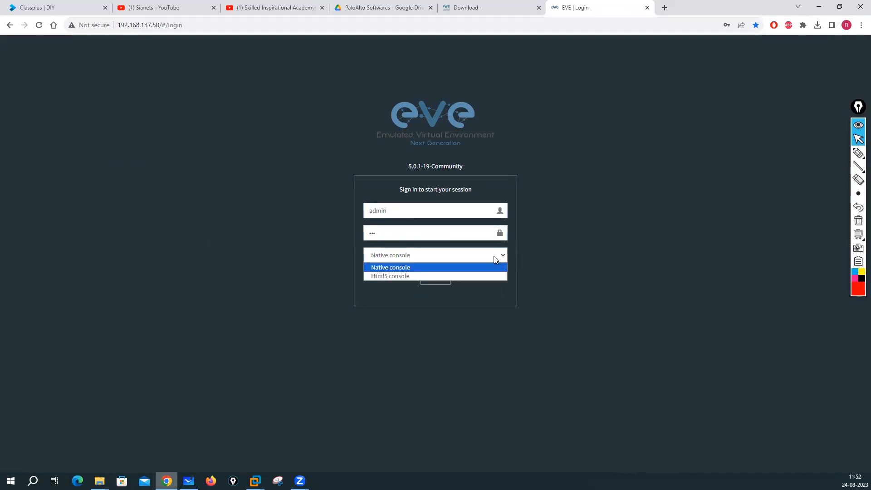
left_click(380, 268)
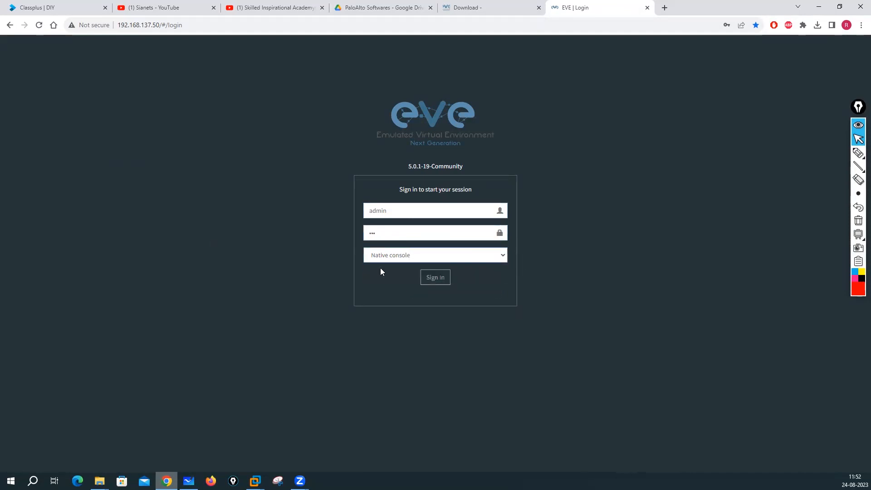
left_click(436, 278)
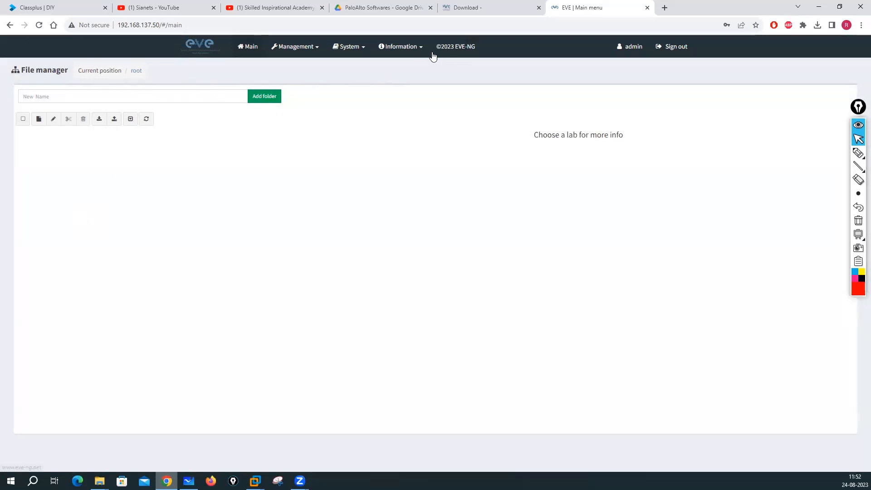
Step: Go to Management > User management and start adding a user
left_click(313, 51)
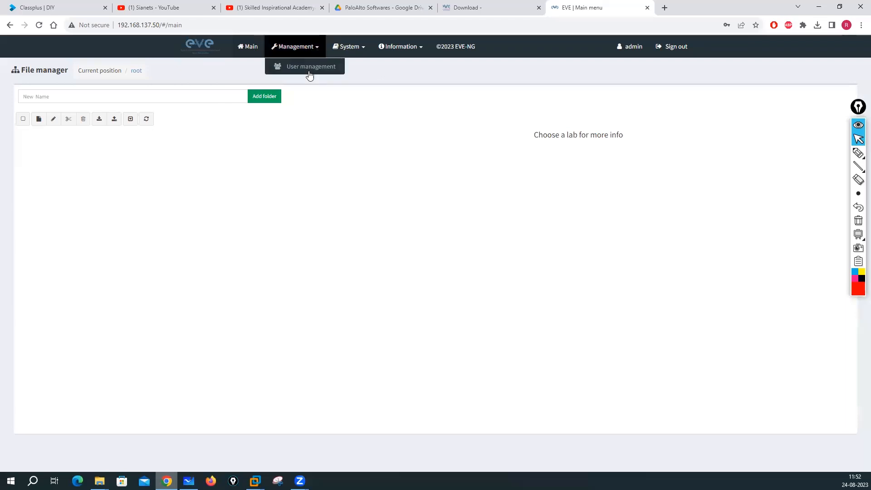
left_click(308, 72)
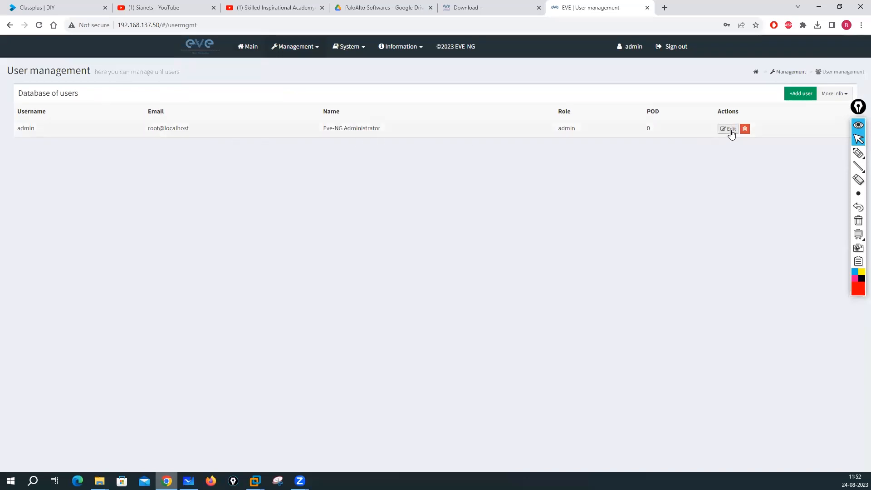
left_click(797, 94)
Step: Create the new user with a password and the Administrator role, declining Chrome's password save
left_click(385, 127)
type("hemu")
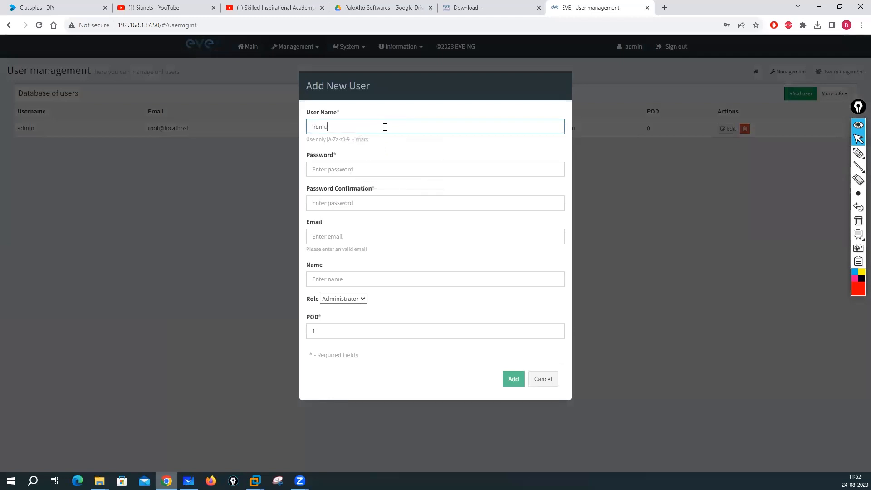
left_click(322, 173)
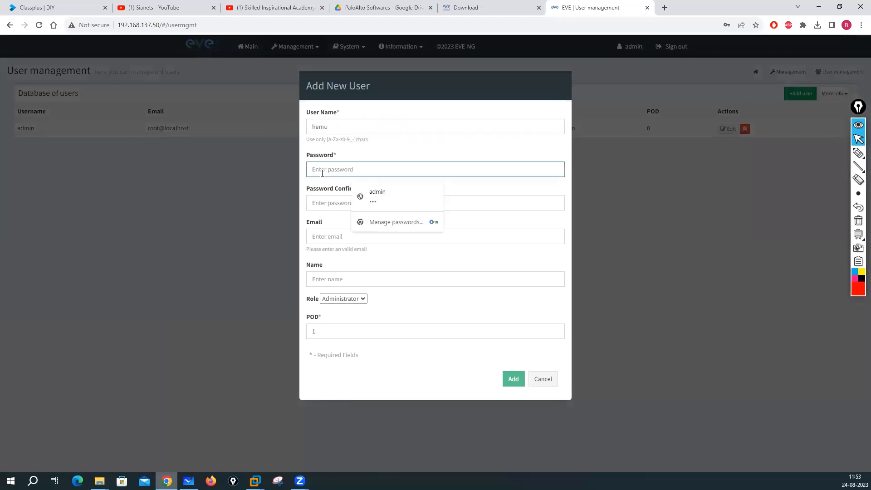
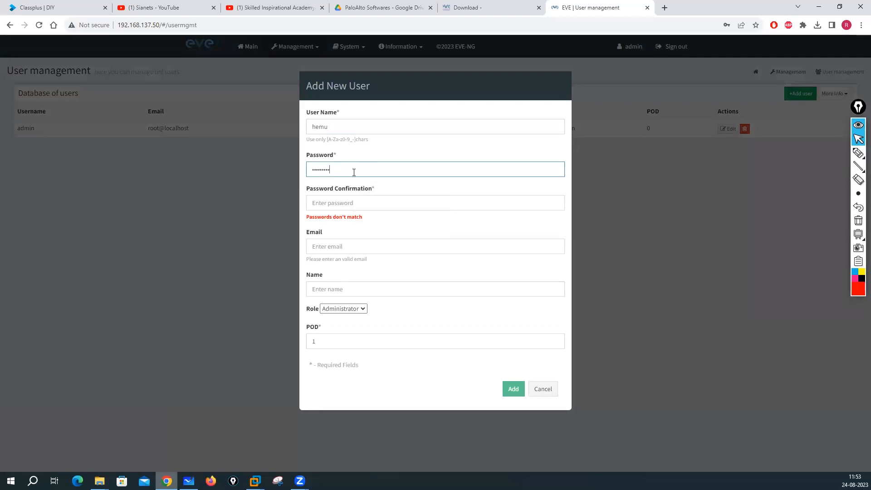
left_click(336, 203)
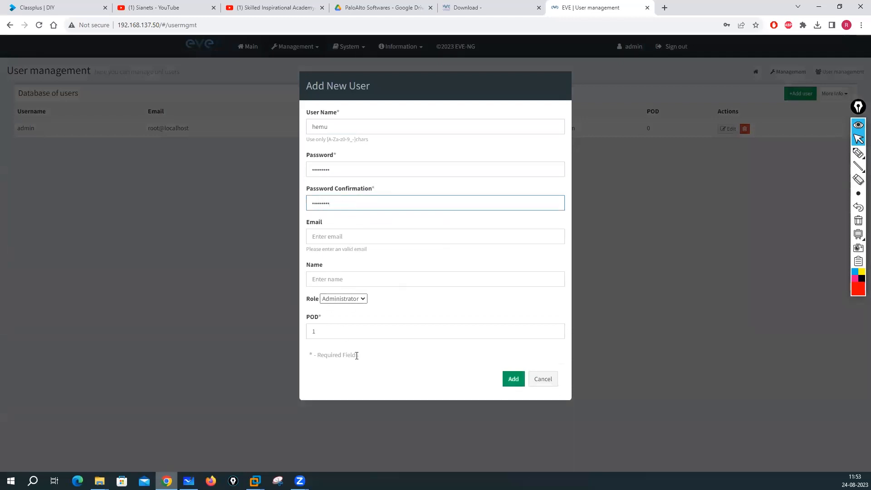
left_click(362, 298)
left_click(350, 313)
left_click(512, 379)
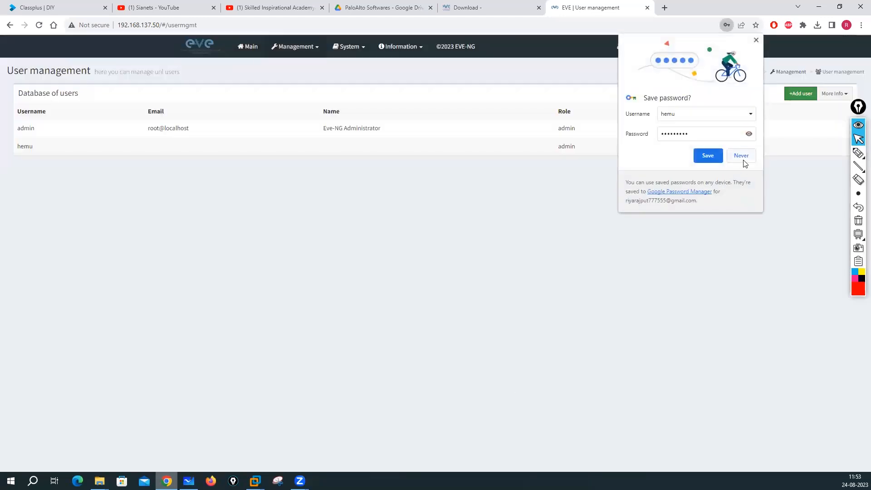
left_click(741, 156)
Step: Sign in as the new user at 192.168.137.50 in an Incognito window, then minimize it
left_click(860, 25)
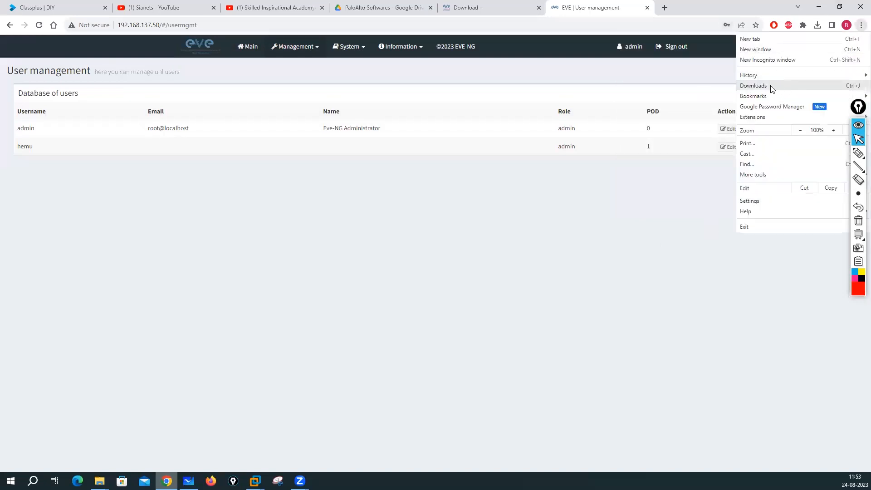
left_click(760, 61)
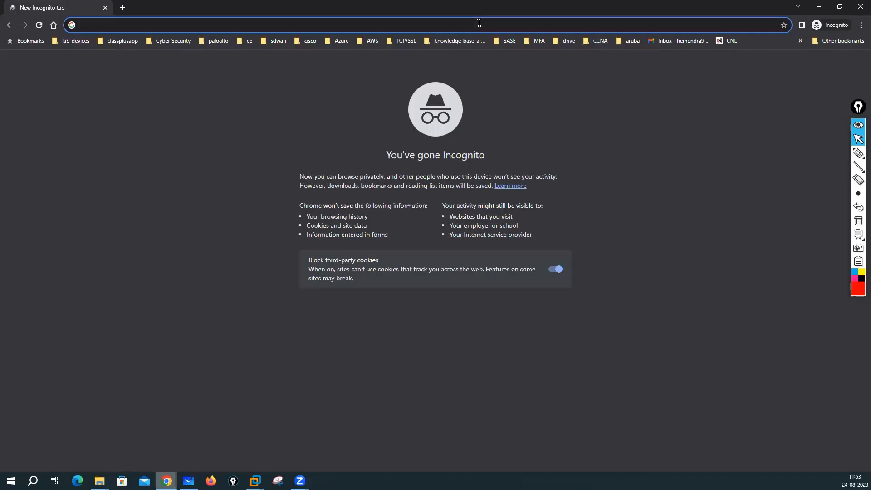
type("192.168.")
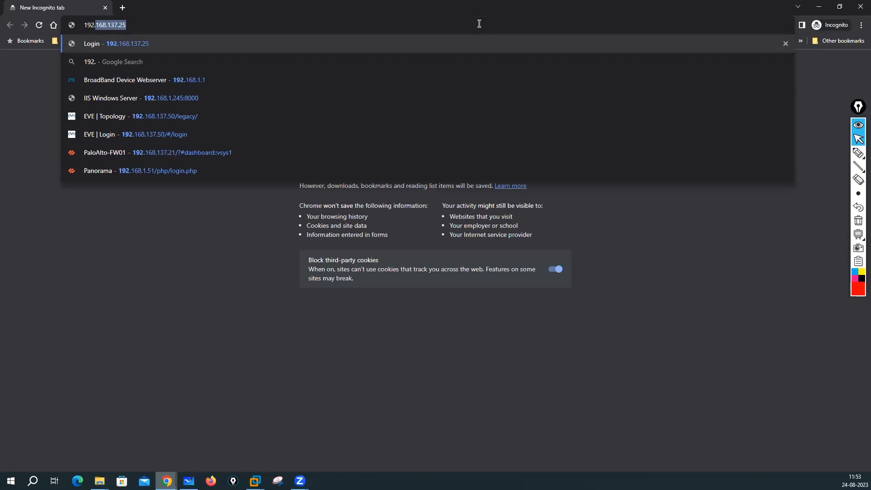
type("137.50")
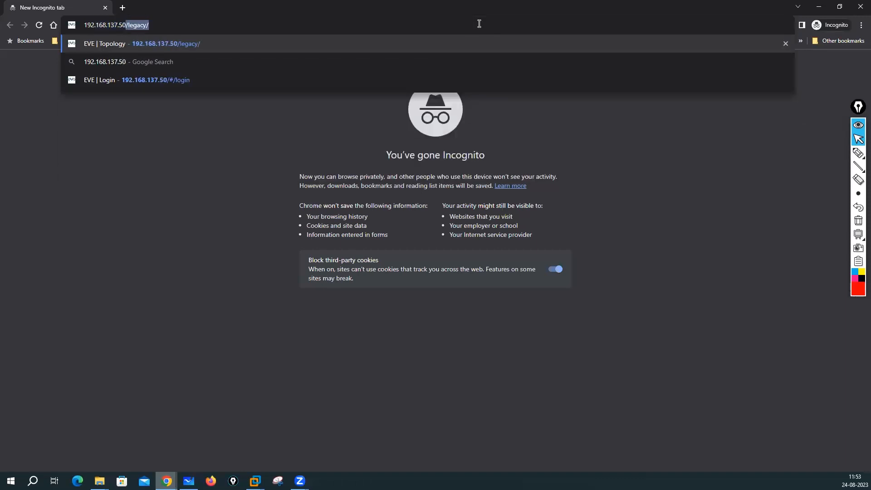
key("Return")
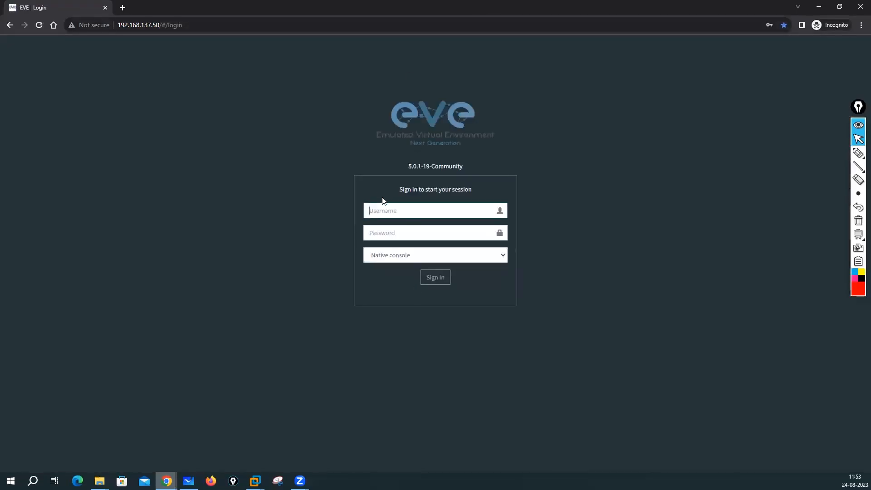
left_click(385, 209)
type("hemu")
key("Tab")
type("ev•••••••")
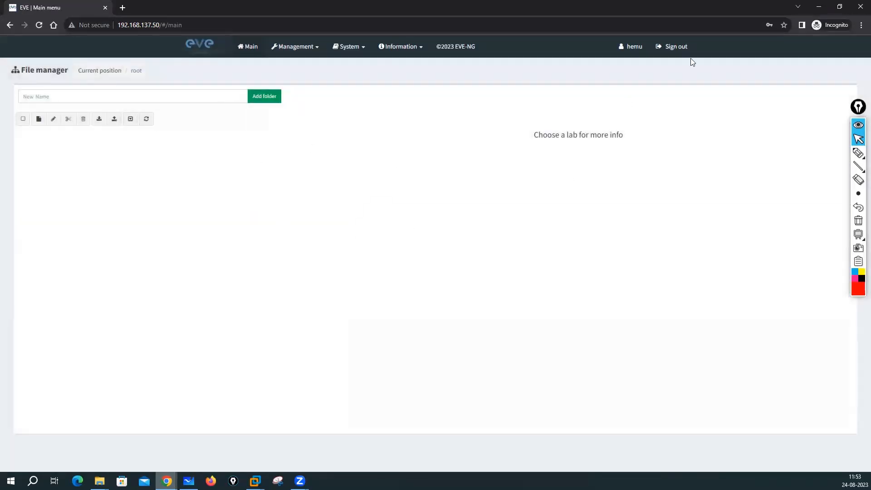
left_click(818, 6)
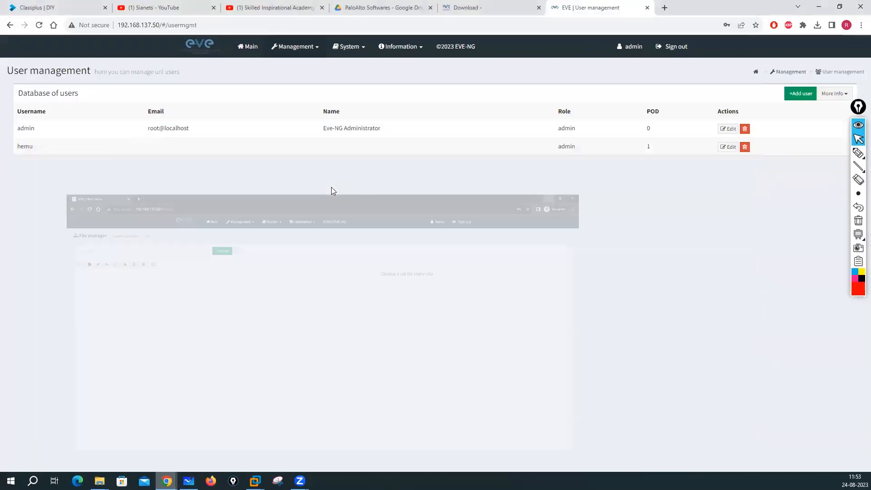
Step: Return to the Main page and handwrite 'CLI:' in red
left_click(250, 48)
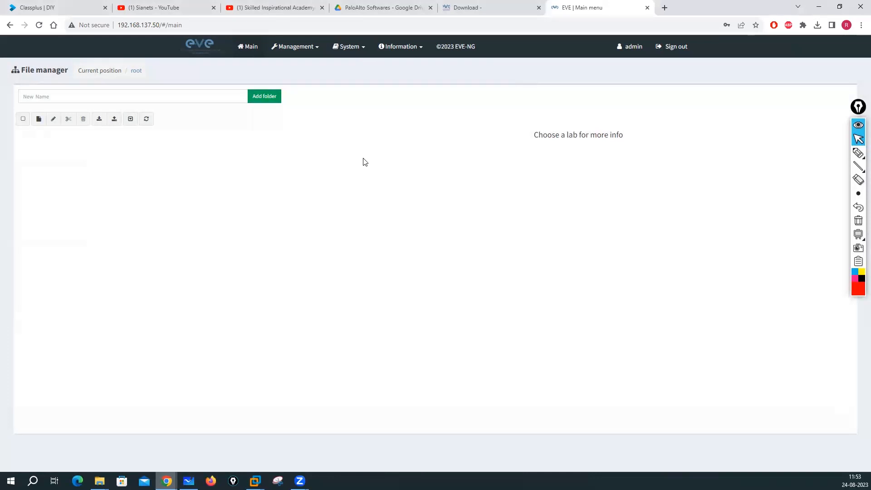
left_click(858, 153)
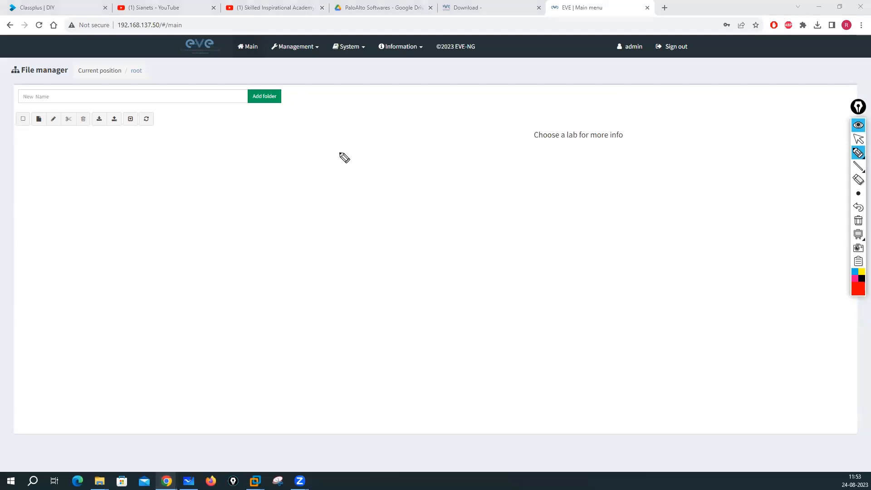
mouse_move(269, 129)
left_mouse_down()
mouse_move(248, 144)
mouse_move(269, 153)
mouse_move(306, 147)
left_mouse_up()
left_click(316, 130)
left_click(316, 140)
left_click(857, 139)
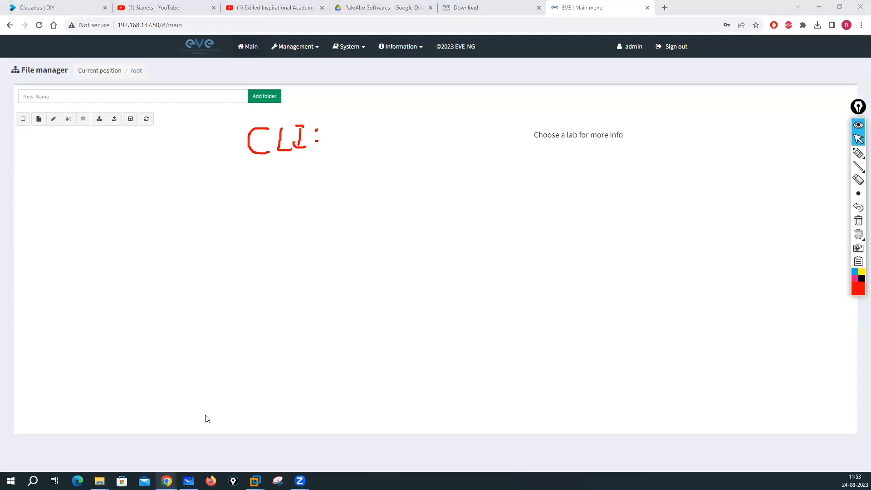
Step: Glance at the EVE-CE VM console, then write the CLI login after 'CLI:'
mouse_move(255, 480)
left_click(302, 424)
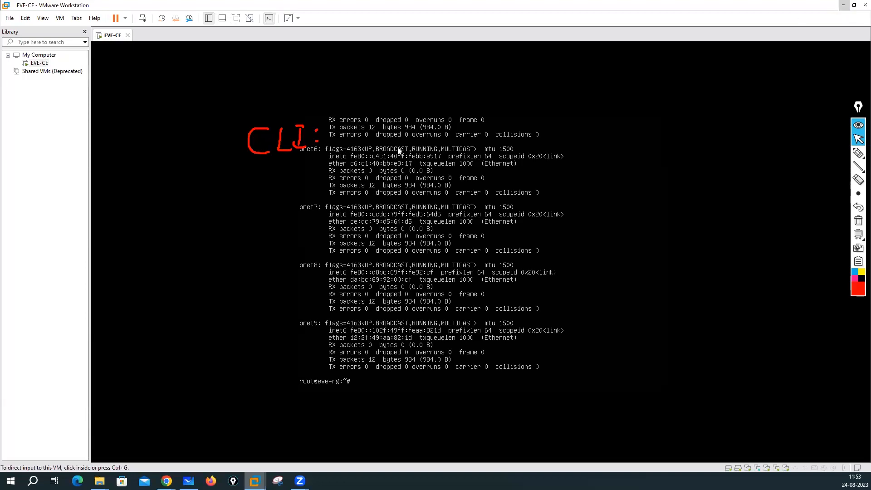
left_click(843, 4)
mouse_move(857, 154)
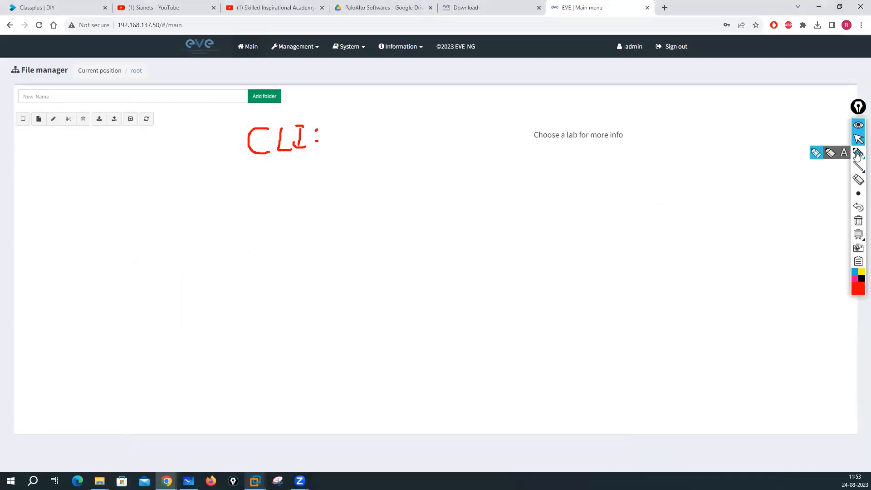
left_click(816, 157)
mouse_move(338, 130)
left_mouse_down()
mouse_move(351, 144)
mouse_move(361, 130)
mouse_move(394, 132)
mouse_move(388, 129)
mouse_move(390, 154)
mouse_move(413, 135)
mouse_move(442, 133)
left_mouse_up()
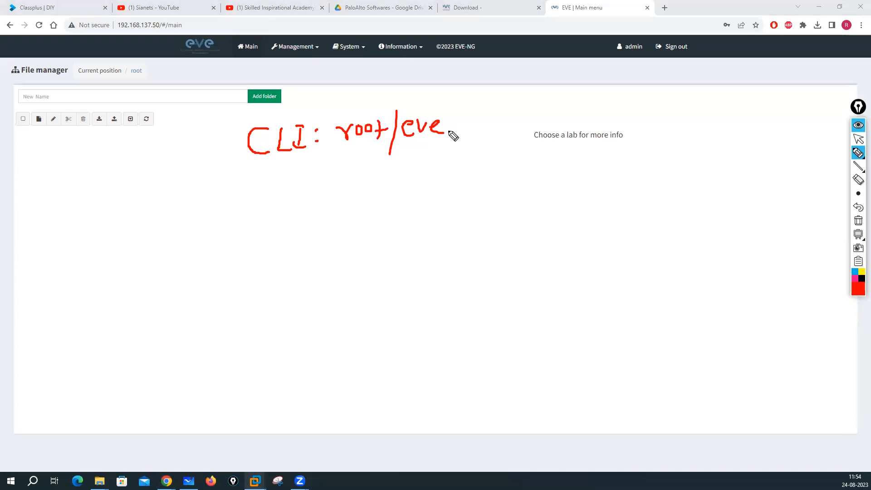
mouse_move(268, 196)
left_mouse_down()
mouse_move(255, 212)
mouse_move(272, 215)
mouse_move(288, 198)
mouse_move(308, 217)
left_mouse_up()
left_click(326, 195)
left_click(326, 208)
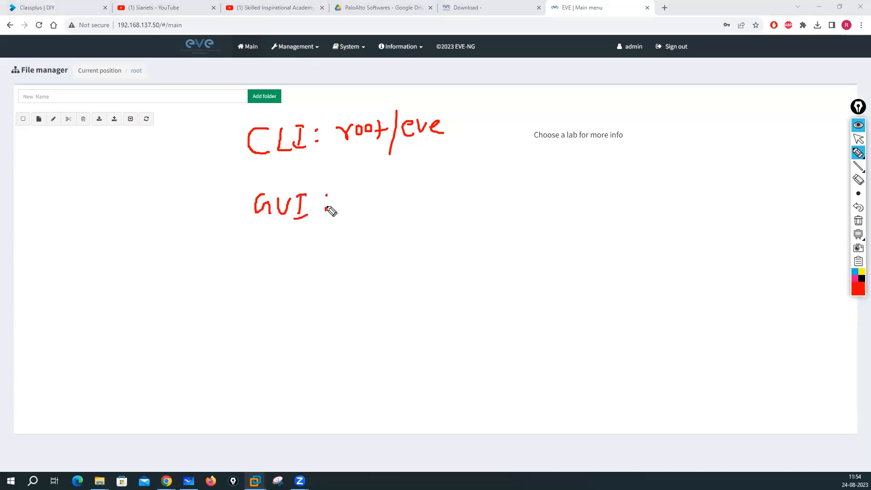
left_click_drag(350, 187, 369, 209)
left_click_drag(376, 187, 384, 193)
mouse_move(386, 186)
left_mouse_down()
mouse_move(388, 204)
mouse_move(387, 196)
mouse_move(408, 210)
left_mouse_up()
left_click(401, 192)
left_click(402, 206)
left_click(426, 179)
mouse_move(426, 179)
left_mouse_down()
mouse_move(417, 210)
mouse_move(433, 203)
left_mouse_up()
mouse_move(438, 187)
left_mouse_down()
mouse_move(437, 205)
mouse_move(442, 196)
mouse_move(459, 203)
left_mouse_up()
left_click_drag(466, 189, 483, 201)
left_click_drag(494, 179, 494, 202)
left_click_drag(506, 176, 504, 205)
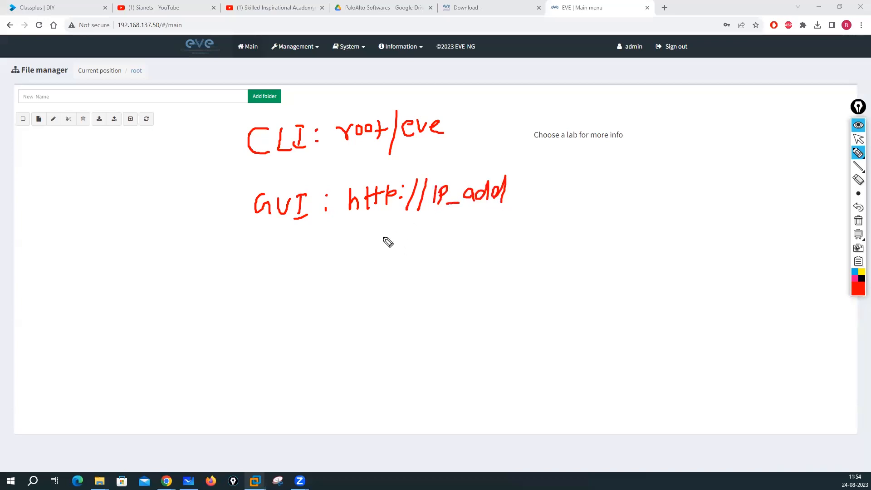
Step: Write the web GUI login underneath, circle the Management menu, and clear the drawings
mouse_move(365, 234)
left_mouse_down()
mouse_move(359, 239)
mouse_move(381, 243)
mouse_move(411, 235)
mouse_move(420, 247)
mouse_move(465, 232)
left_mouse_up()
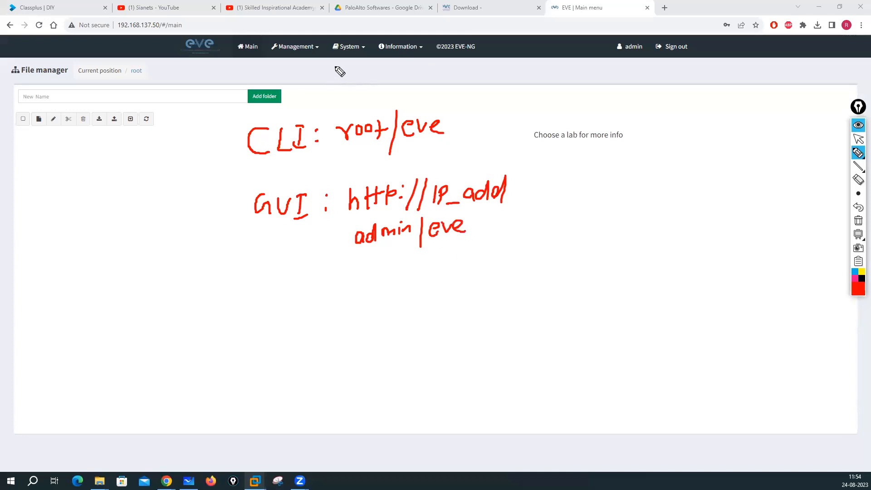
mouse_move(312, 43)
left_mouse_down()
mouse_move(288, 36)
mouse_move(305, 68)
mouse_move(318, 39)
left_mouse_up()
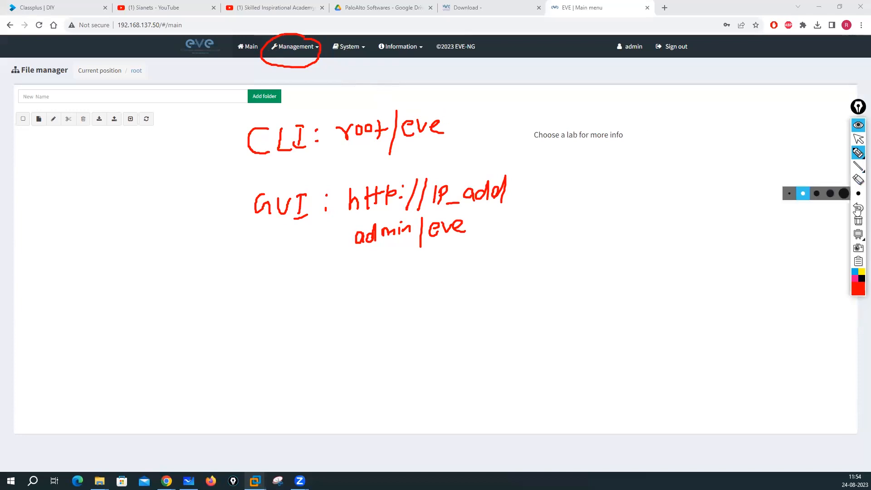
left_click(858, 139)
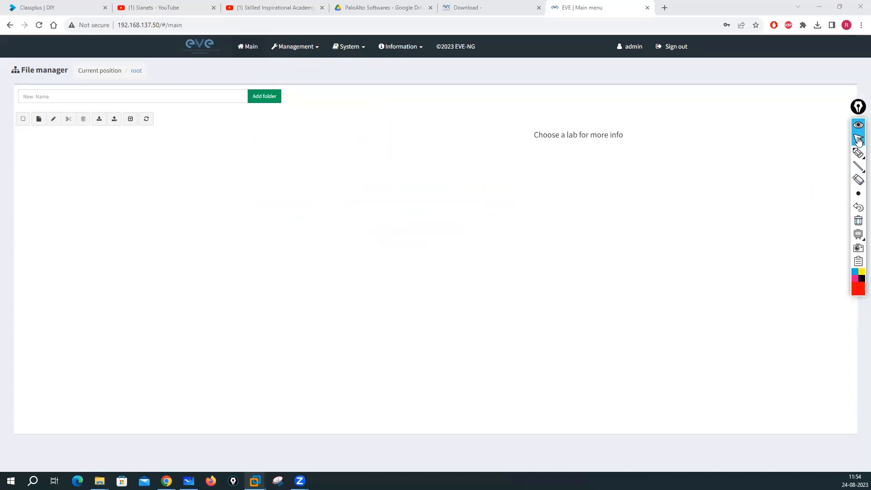
Step: Browse User management, System status, System logs and the About page
left_click(297, 50)
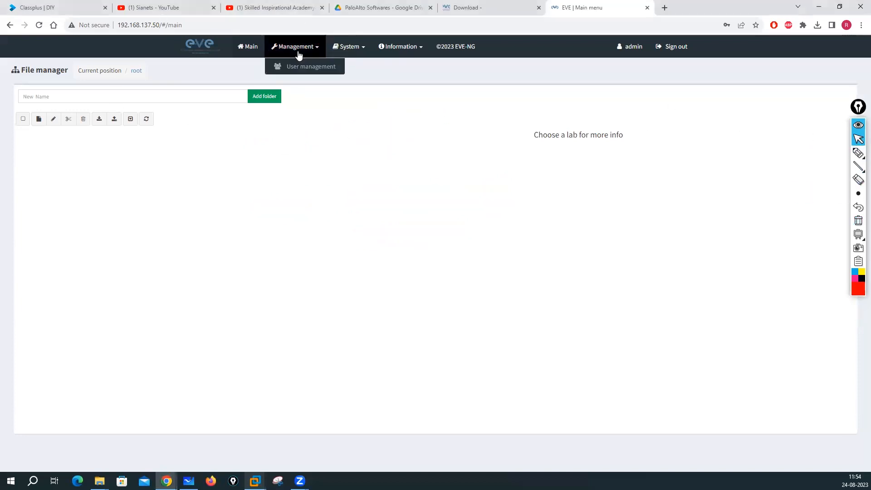
left_click(305, 67)
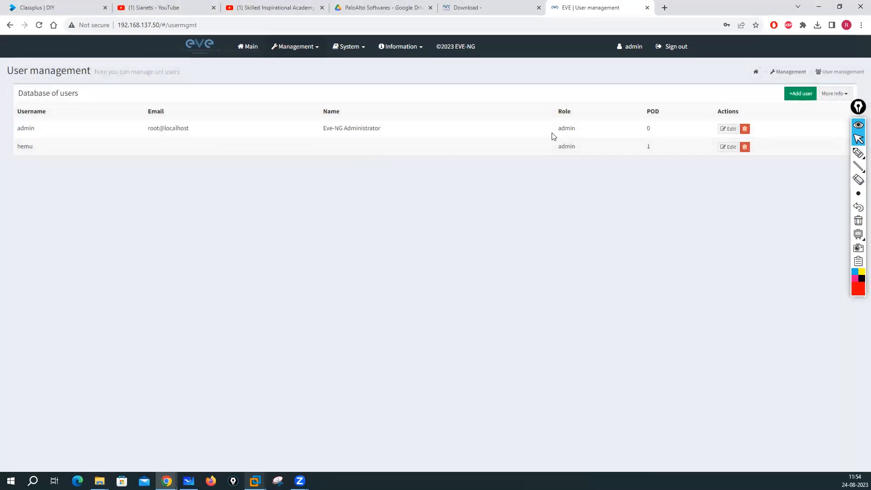
left_click(360, 48)
left_click(359, 65)
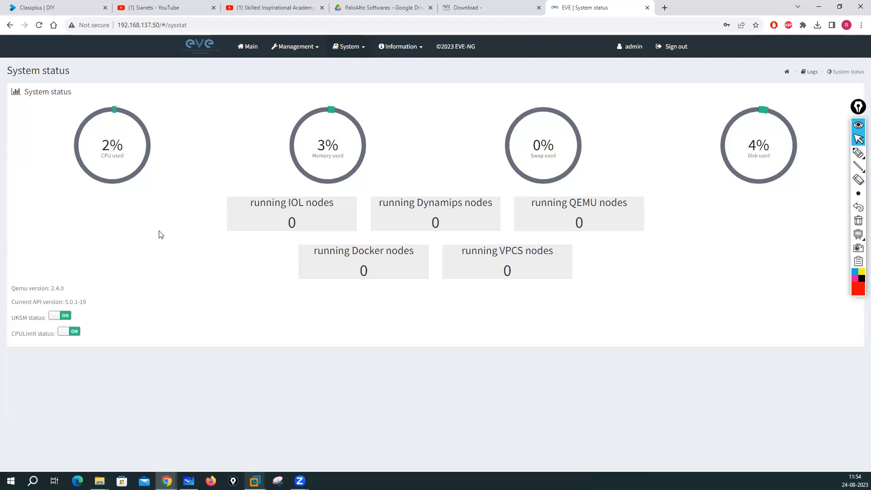
left_click(358, 48)
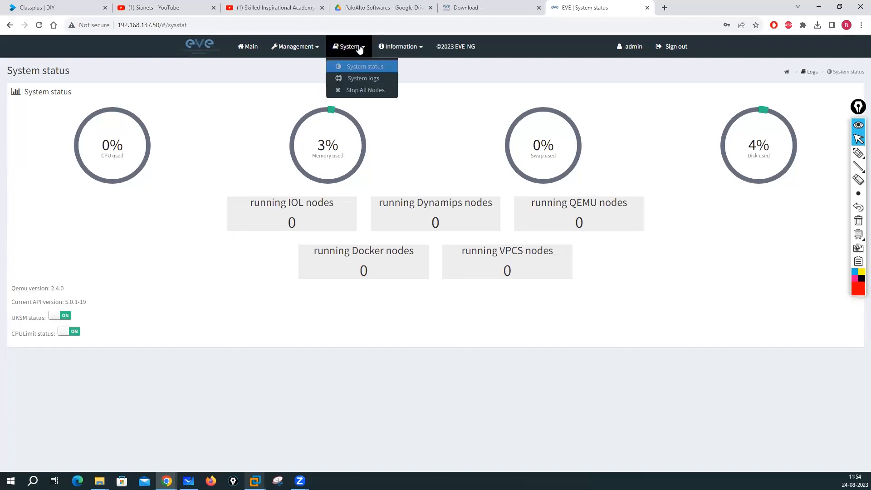
left_click(359, 78)
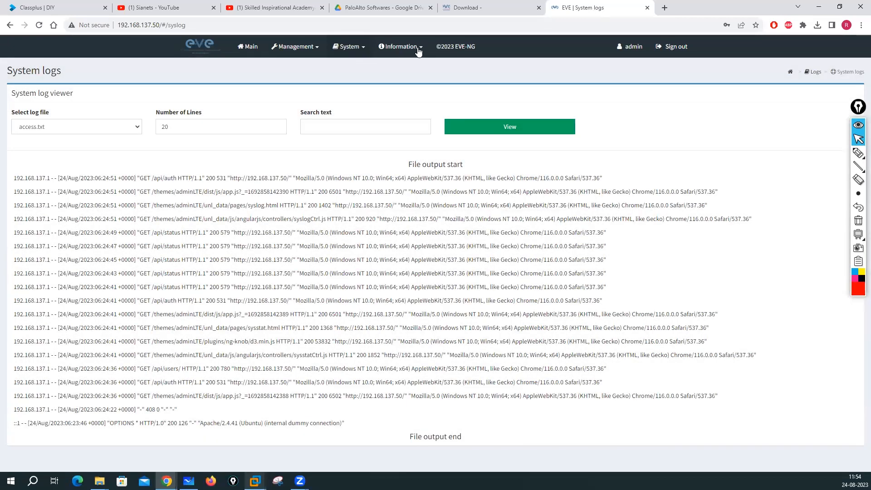
left_click(420, 49)
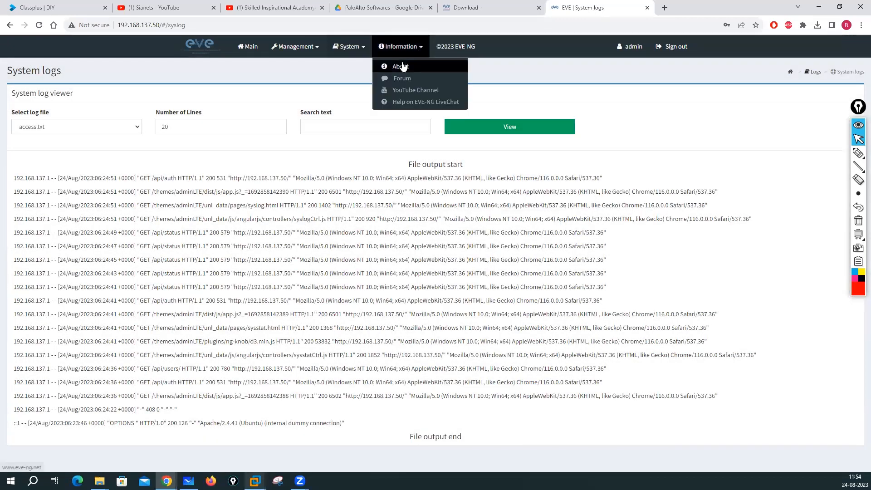
left_click(398, 68)
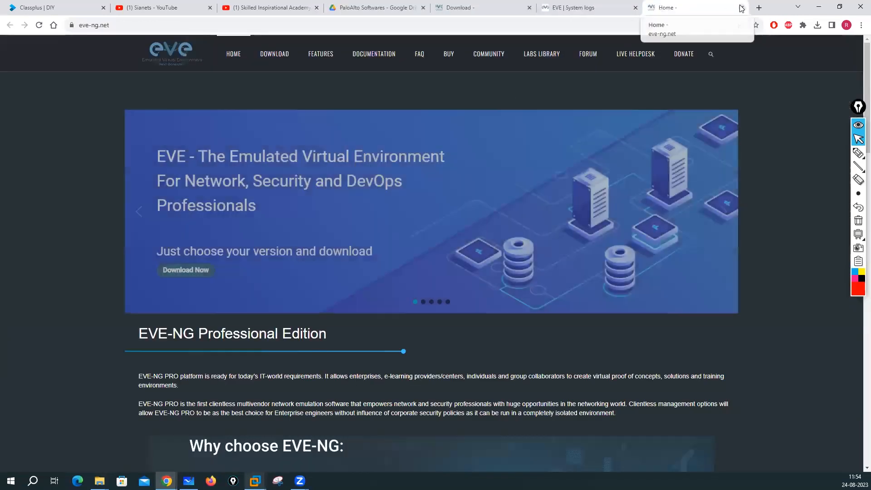
Step: Close the extra tabs and load 192.168.137.50 in a new tab
left_click(741, 8)
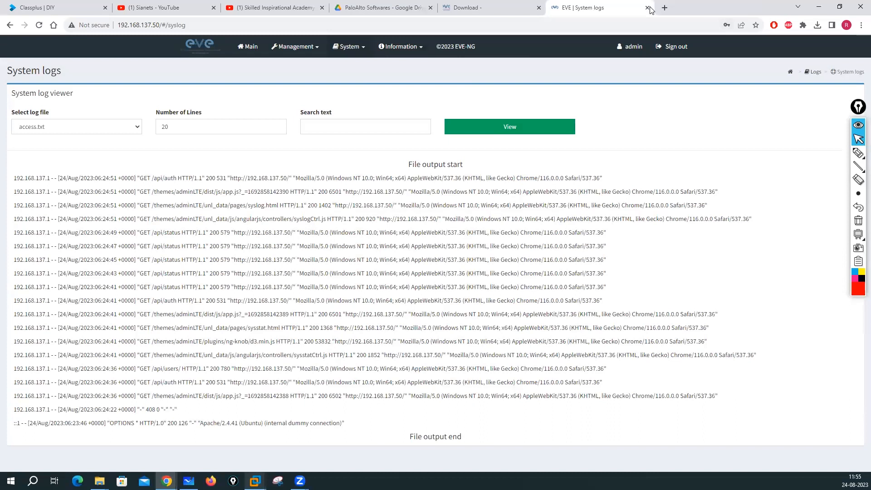
left_click(635, 7)
left_click(556, 7)
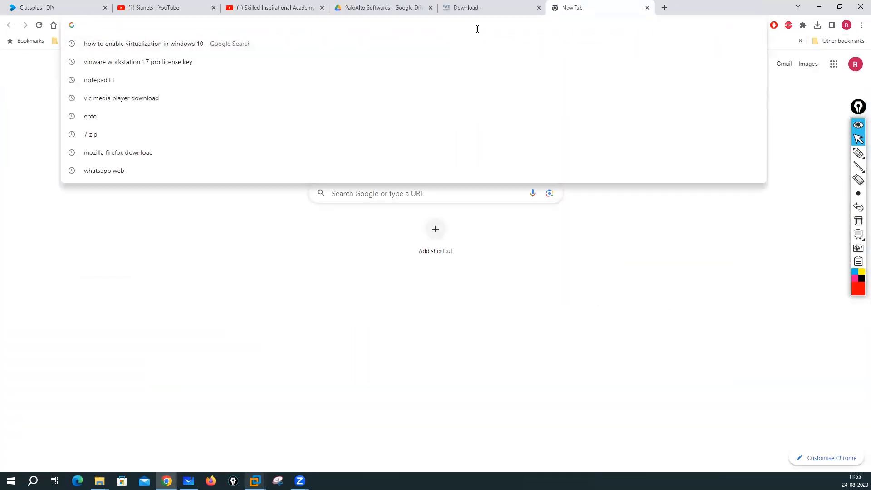
type("192.168.137.25")
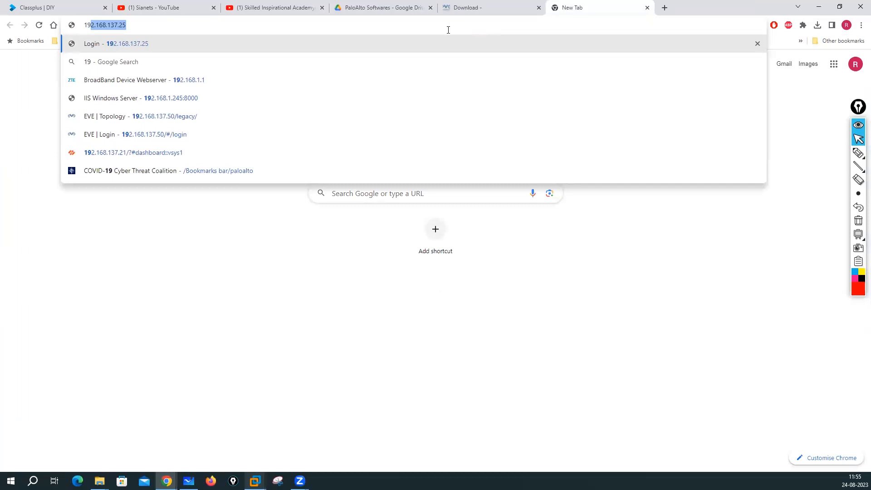
key("Right")
key("BackSpace")
key("BackSpace")
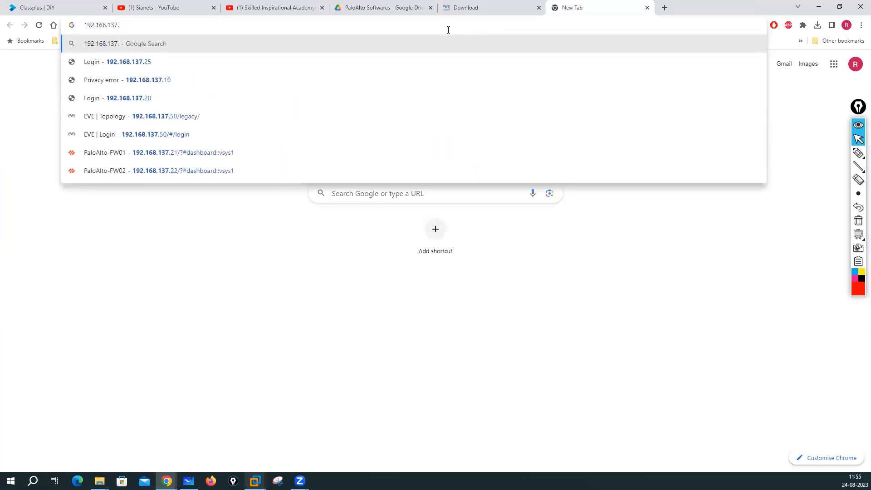
type("50")
key("Return")
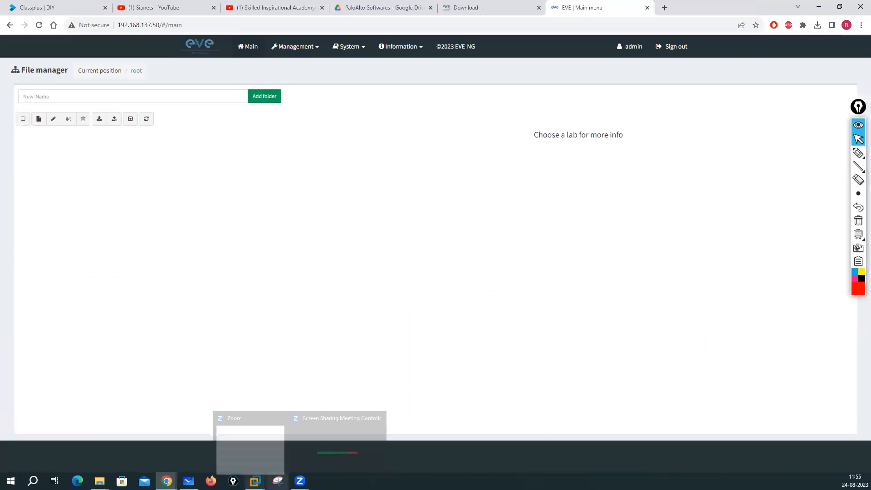
Step: Close the duplicate EVE Main menu window and select the new folder name field
mouse_move(167, 481)
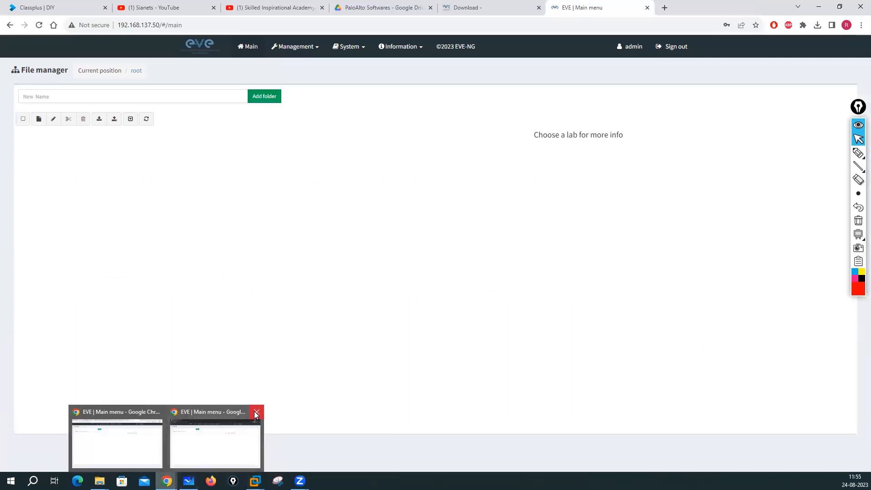
left_click(256, 412)
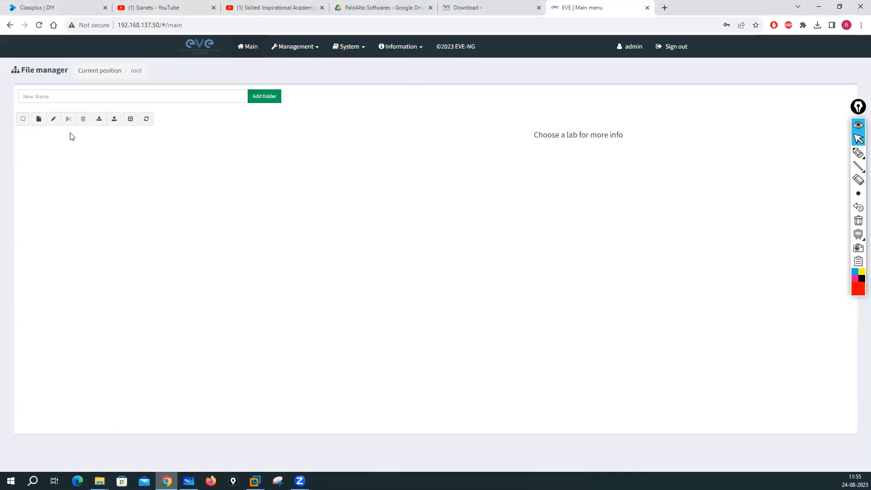
left_click(61, 95)
Step: Create the Routing-Lab folder and open it
type("Lab")
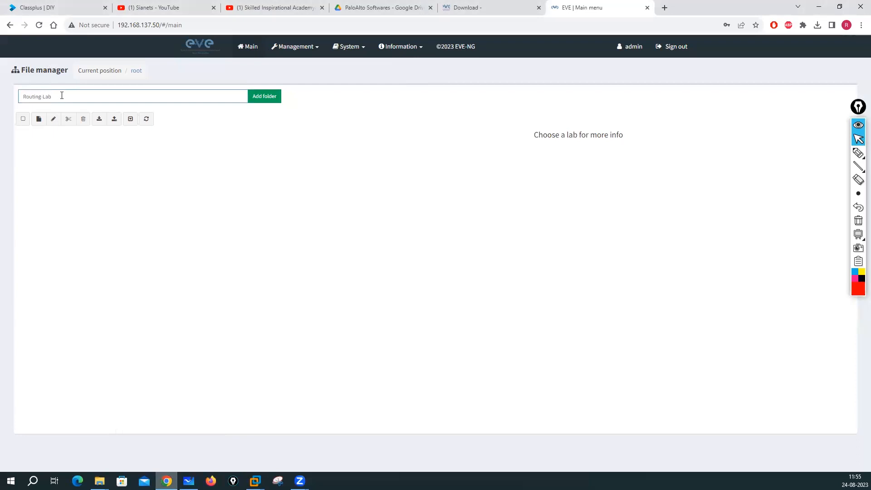
left_click(267, 102)
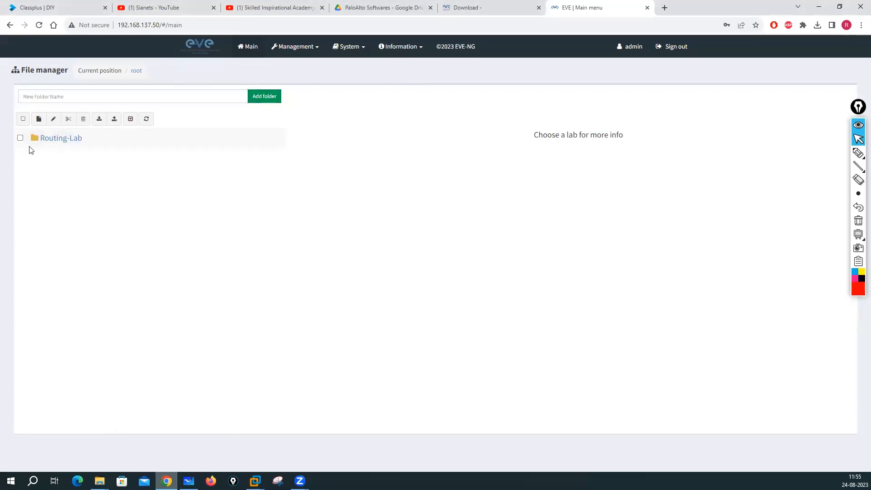
double_click(58, 139)
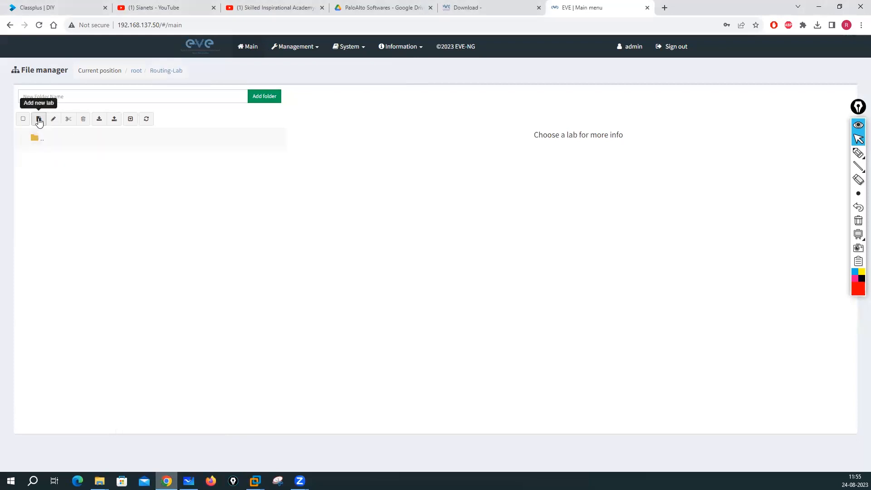
Step: Create and save a new lab named My-Test-Lab inside the folder
left_click(39, 119)
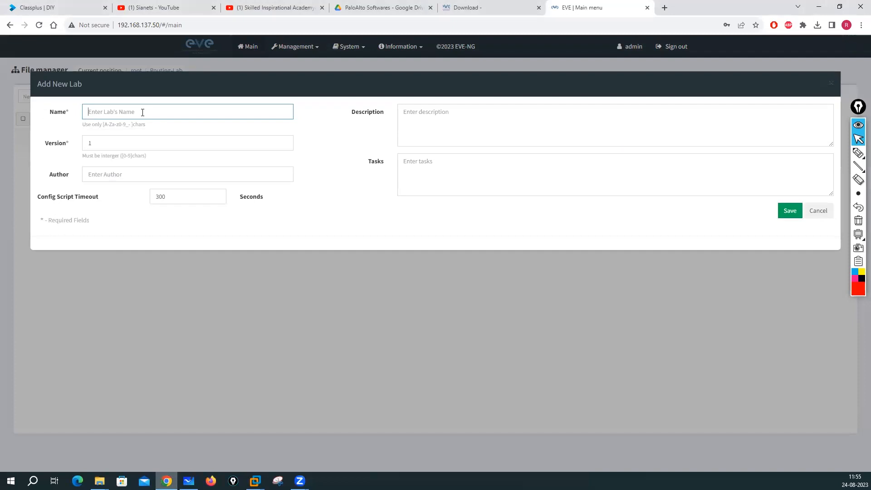
type("My-Test-Lab")
left_click(789, 211)
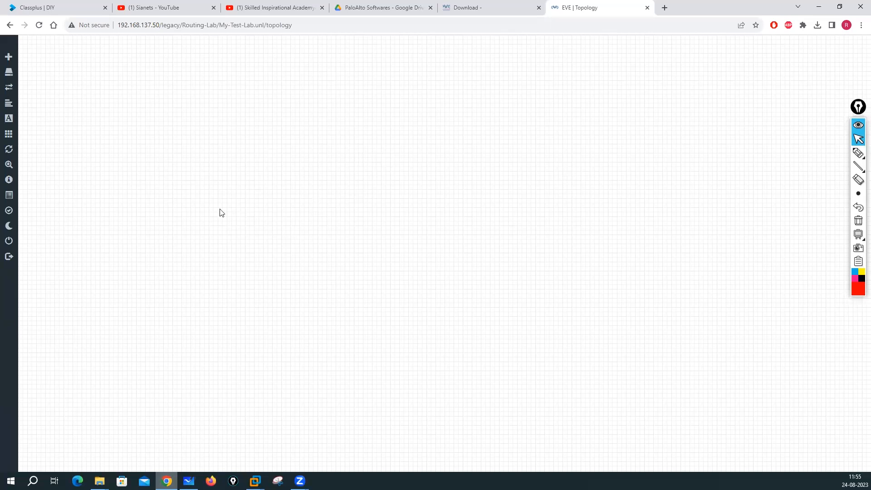
right_click(292, 111)
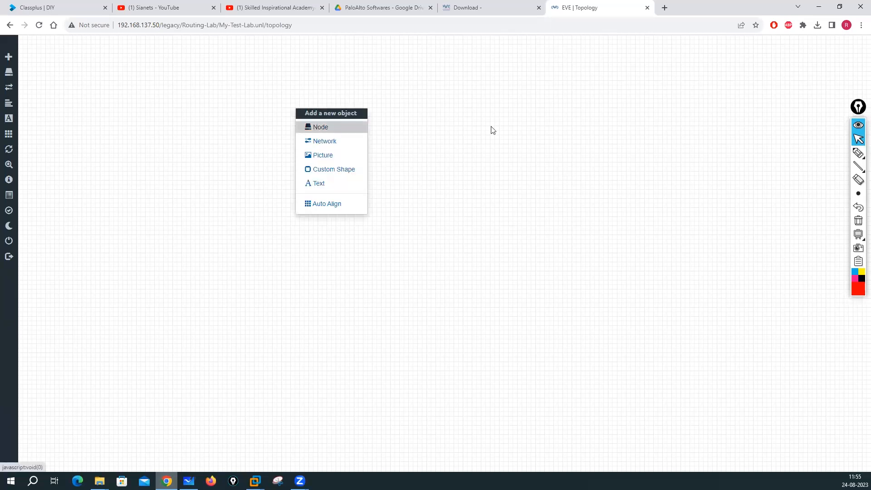
Step: Switch the topology canvas to Dark Mode
left_click(477, 121)
right_click(471, 115)
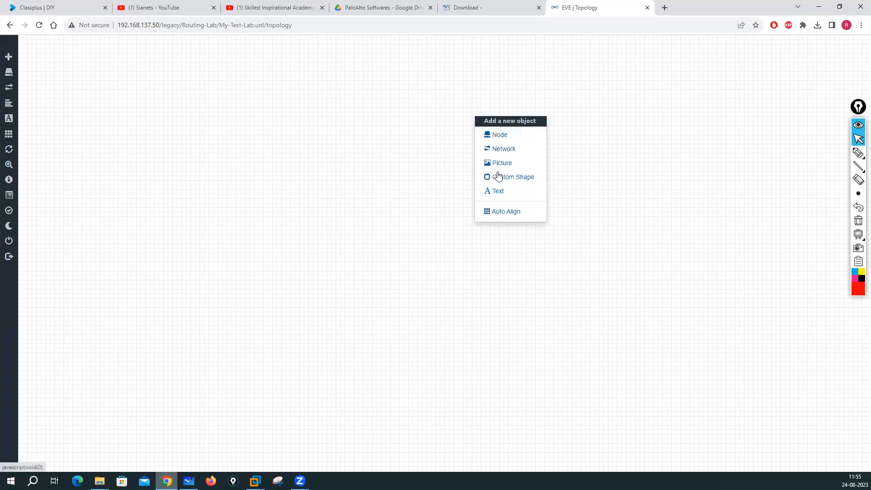
left_click(204, 185)
mouse_move(13, 168)
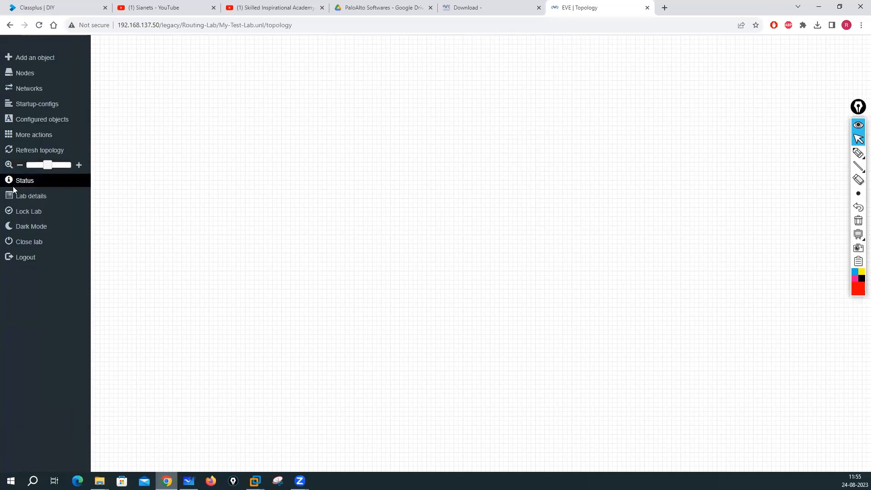
left_click(32, 229)
Step: Add a Virtual PC (VPCS) node named VPC to the canvas and save it
right_click(287, 143)
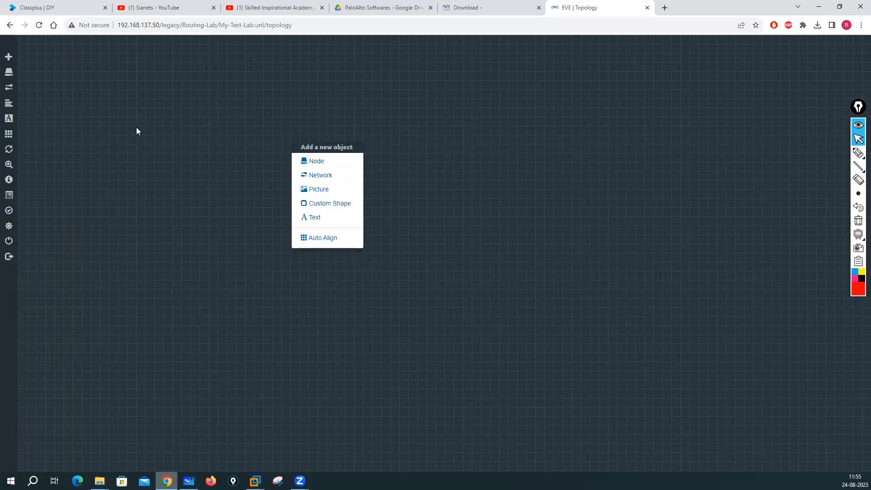
left_click(299, 140)
right_click(299, 140)
left_click(255, 142)
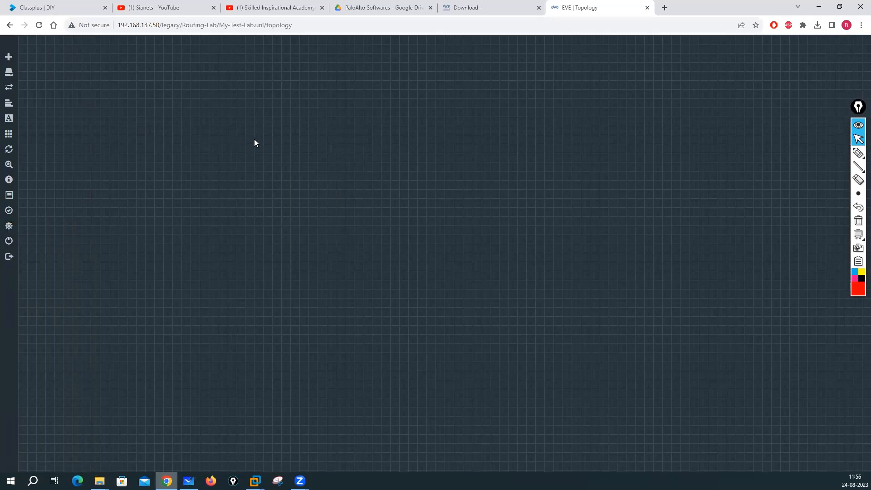
right_click(352, 155)
left_click(384, 180)
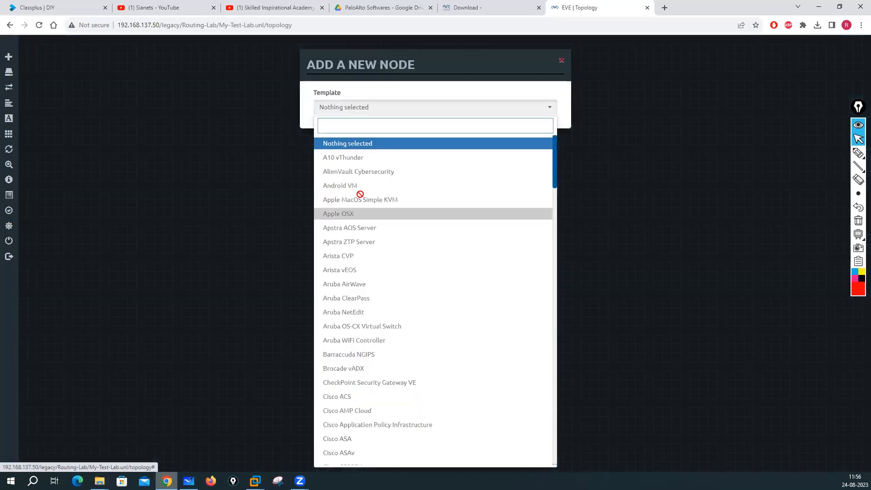
scroll(342, 178, "down", 10)
scroll(359, 165, "down", 15)
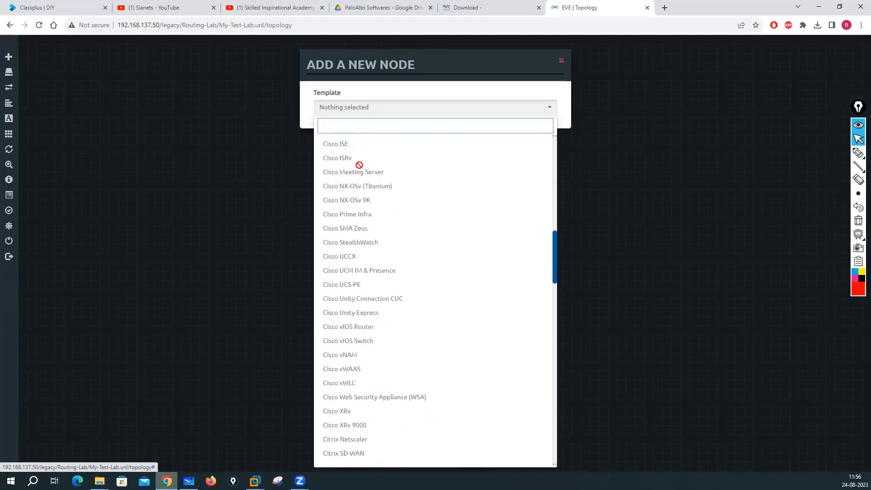
scroll(367, 160, "down", 15)
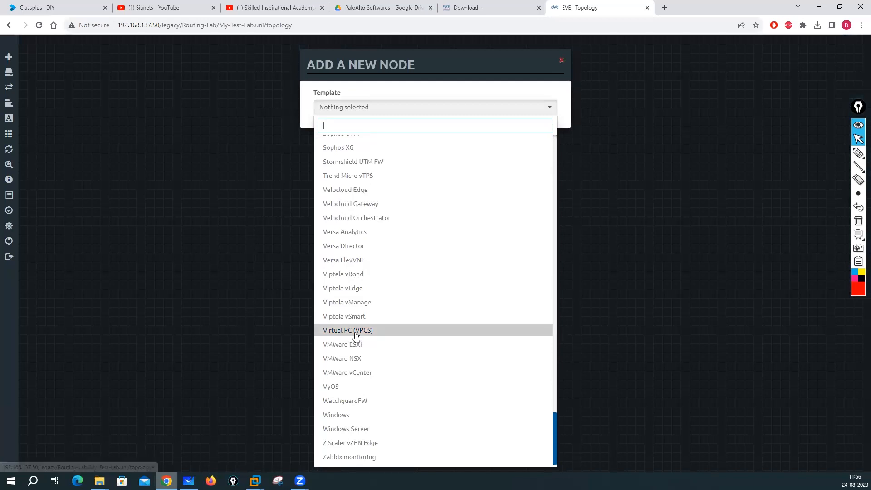
left_click(356, 331)
left_click(395, 337)
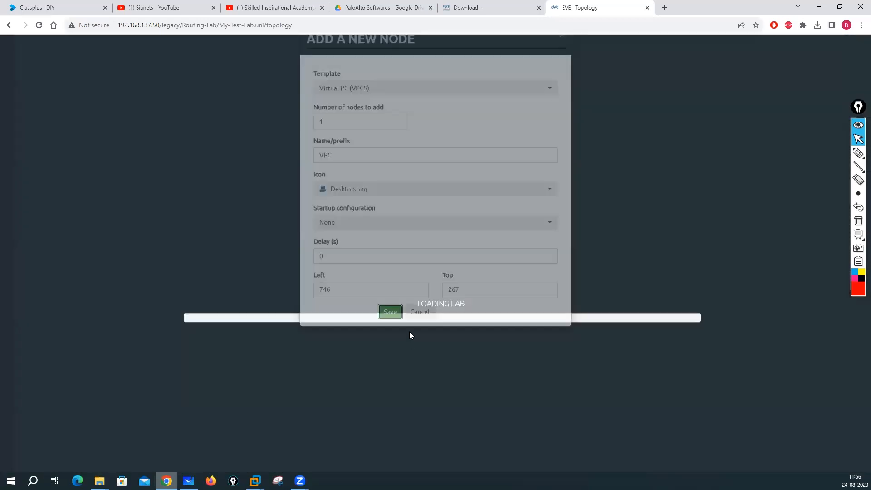
right_click(370, 182)
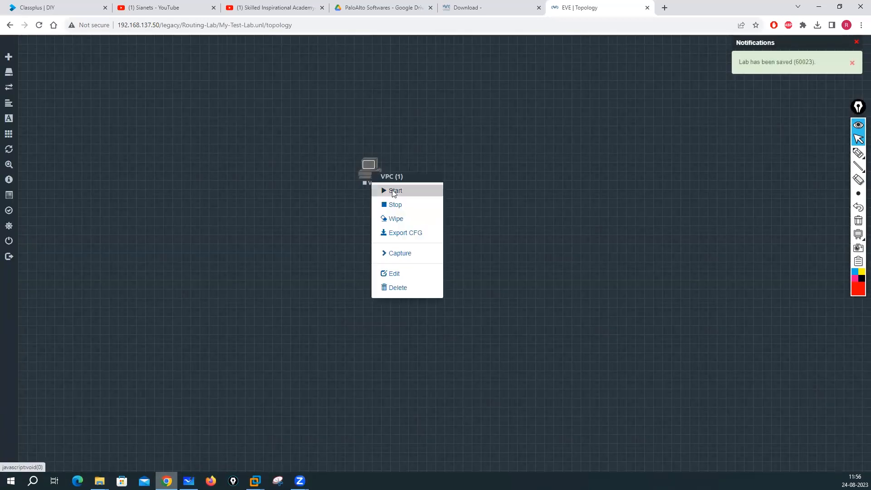
Step: Start the VPC node and open its console, allowing the link handler
left_click(391, 190)
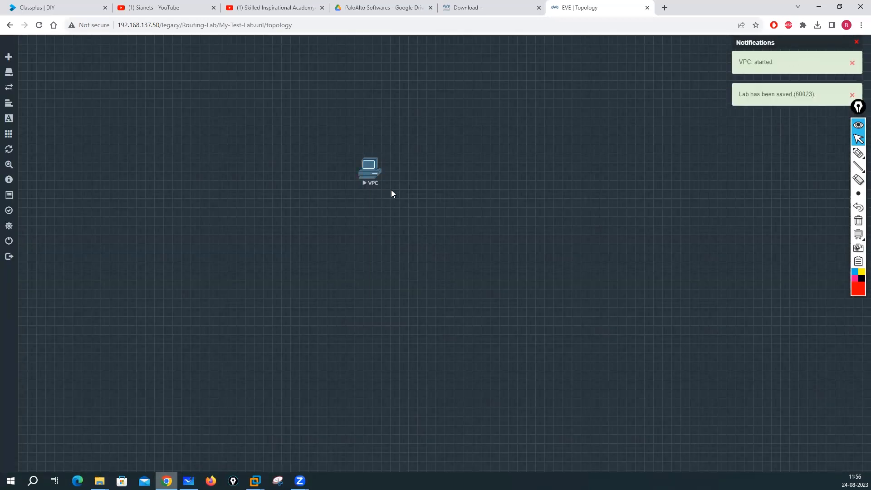
left_click(364, 176)
left_click(446, 89)
right_click(364, 173)
left_click(351, 171)
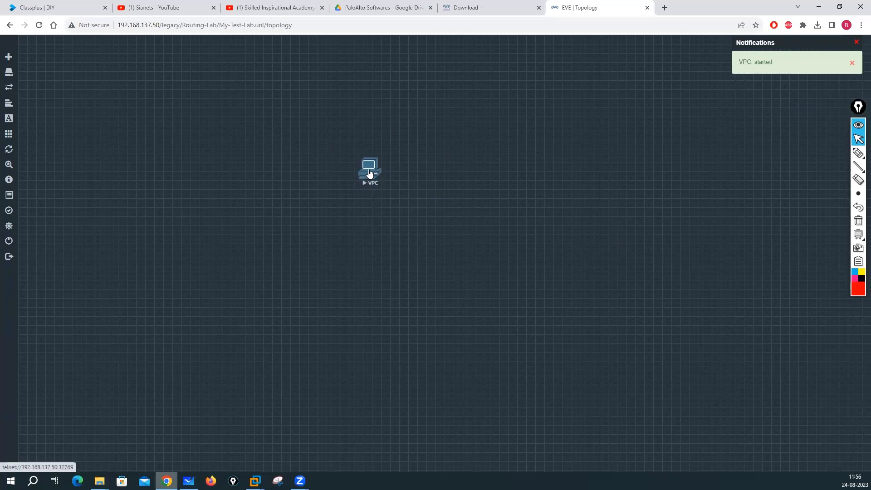
Step: Check the whiteboard notes, reopen the VPC console, then stop the node
left_click(188, 481)
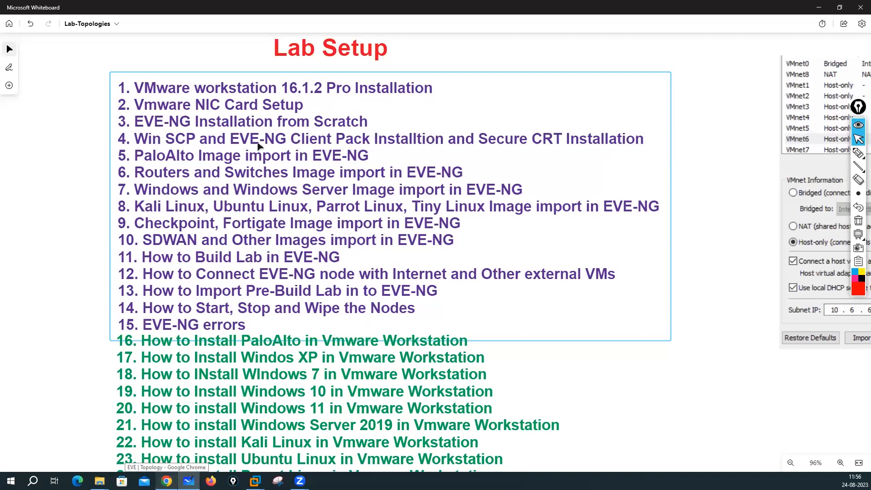
left_click(819, 7)
left_click(371, 171)
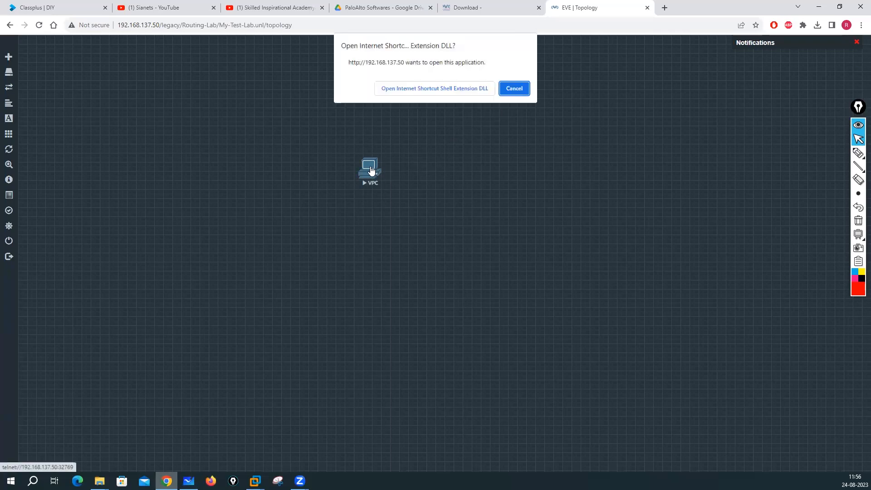
left_click(514, 88)
right_click(373, 171)
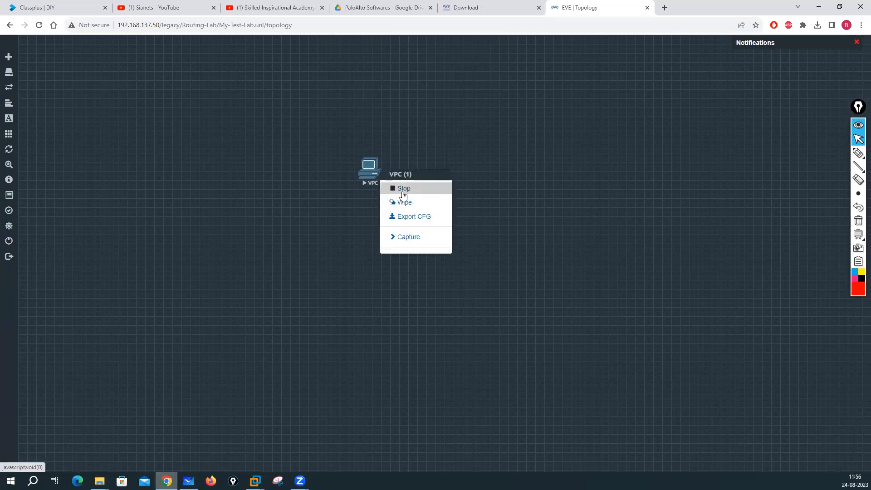
left_click(403, 194)
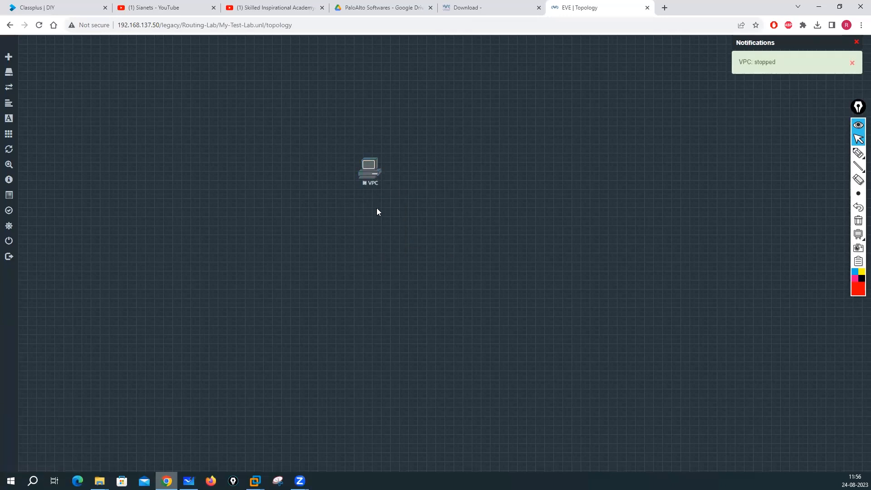
Step: Sign out and sign back in to EVE-NG using the HTML5 console type
mouse_move(7, 240)
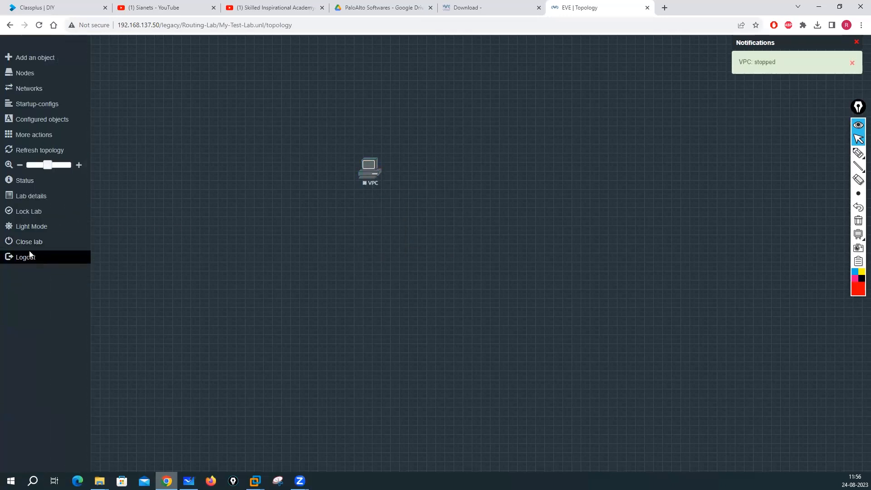
left_click(36, 259)
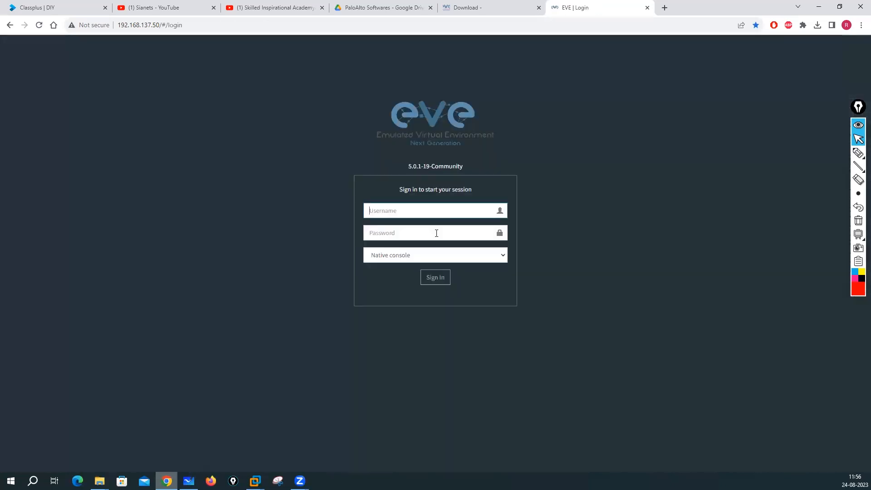
left_click(503, 255)
left_click(424, 273)
left_click(430, 278)
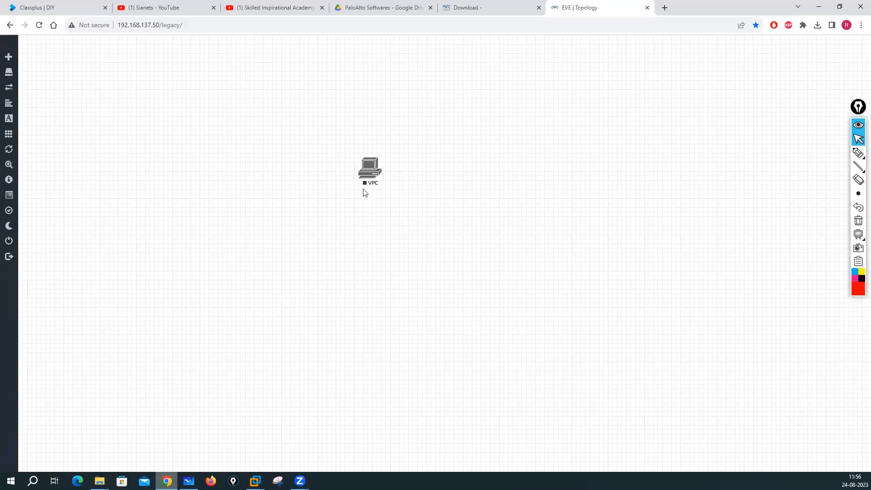
Step: Start the VPC node, test its HTML5 console with an empty Enter, then close the console tab
right_click(367, 166)
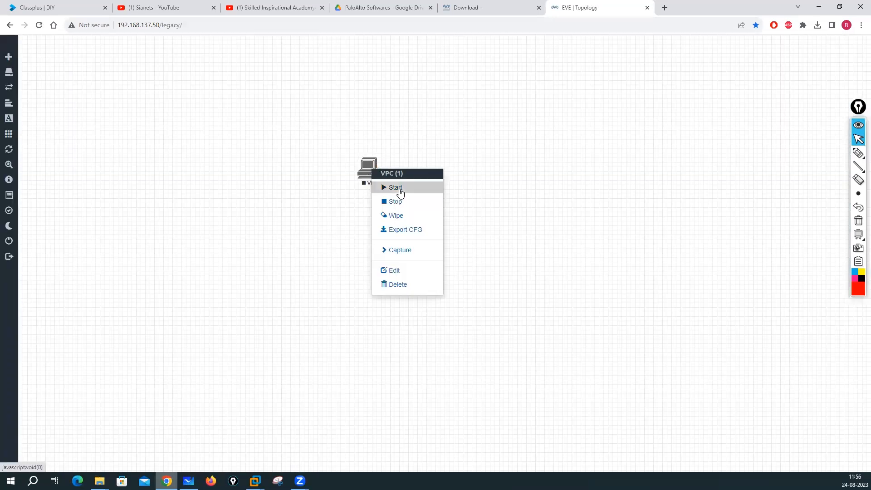
left_click(392, 187)
left_click(368, 176)
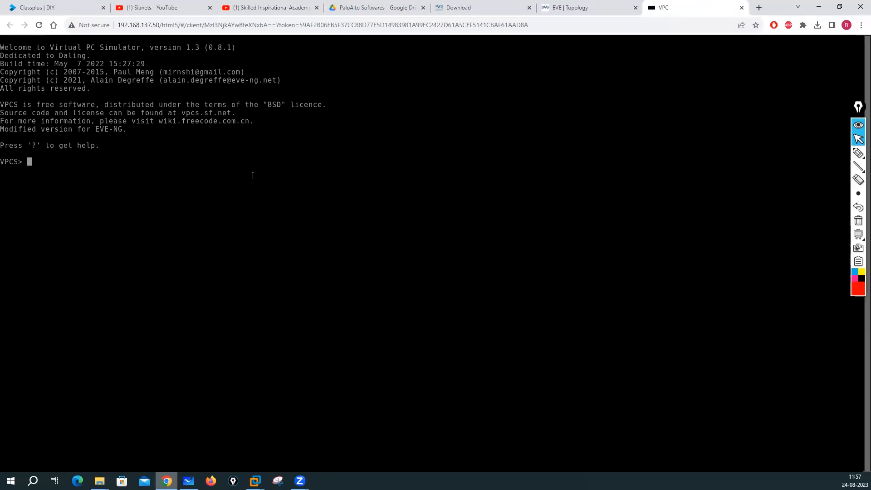
key("Return")
key("Return")
key("Return")
key("Return")
key("Return")
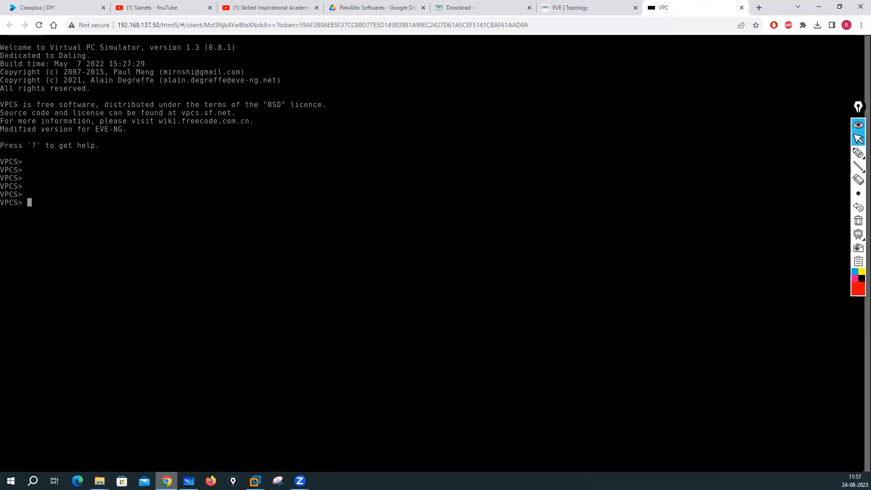
left_click(741, 7)
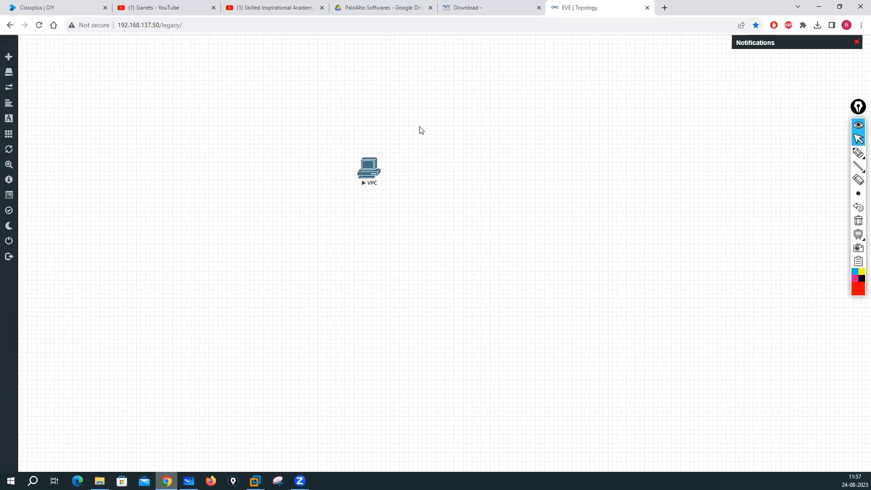
Step: Stop the VPC node and sign out of EVE-NG
right_click(364, 174)
left_click(389, 199)
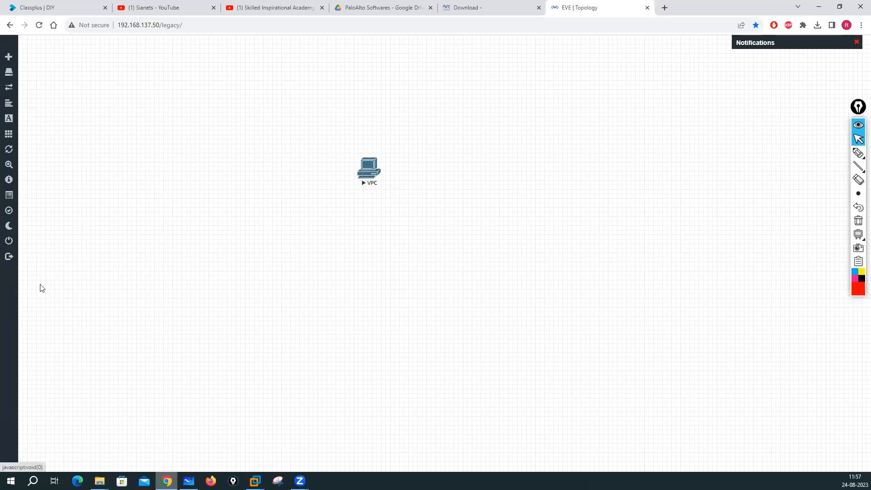
left_click(24, 256)
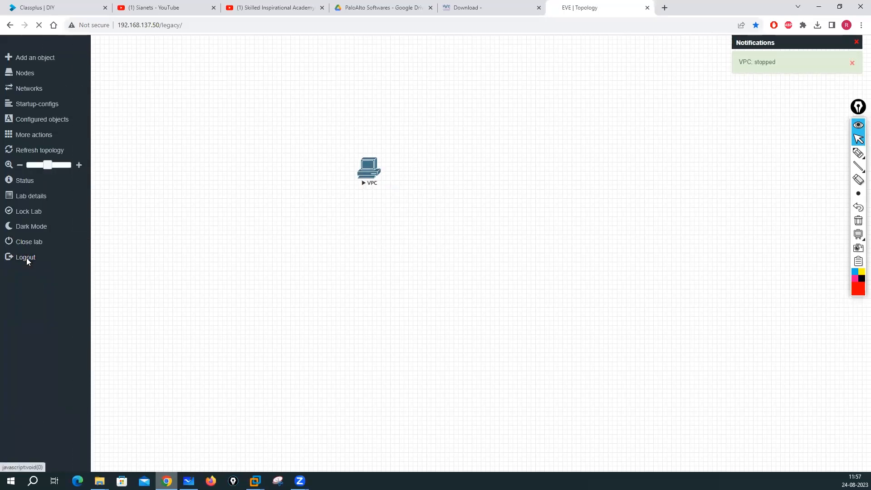
Step: Sign back in with the saved admin login, view the Lab Setup whiteboard, then return to the topology
left_click(377, 210)
left_click(422, 234)
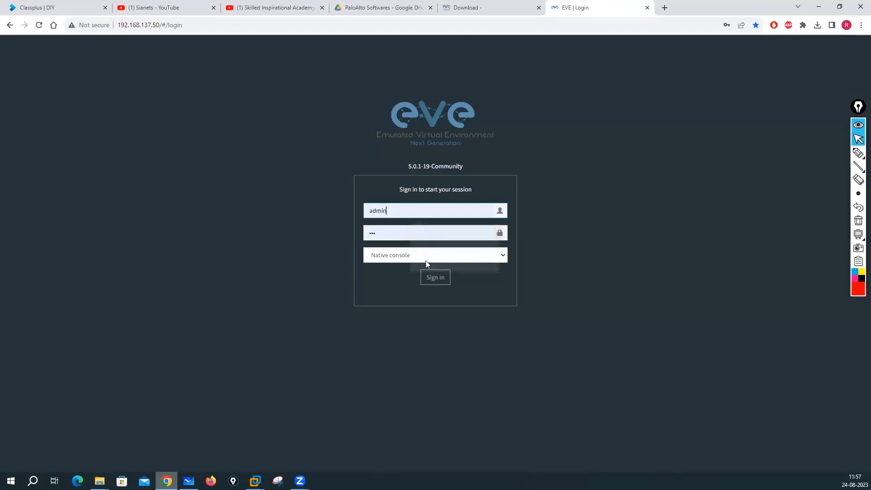
left_click(430, 276)
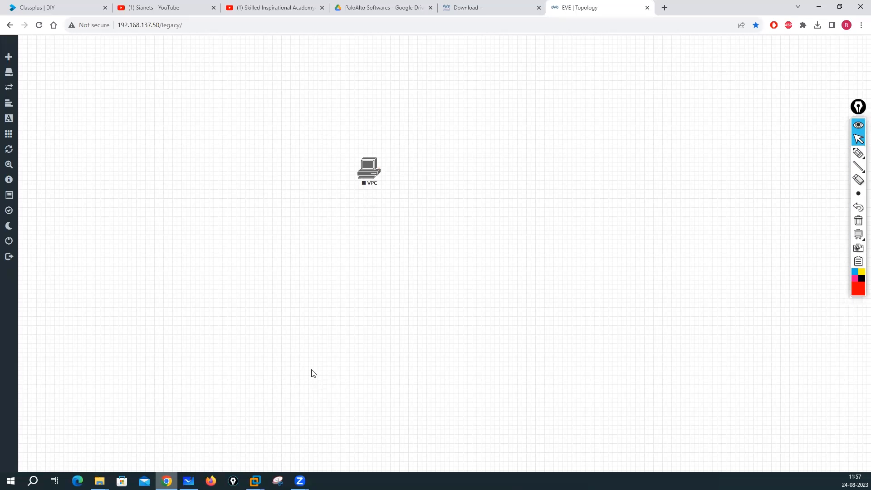
left_click(189, 481)
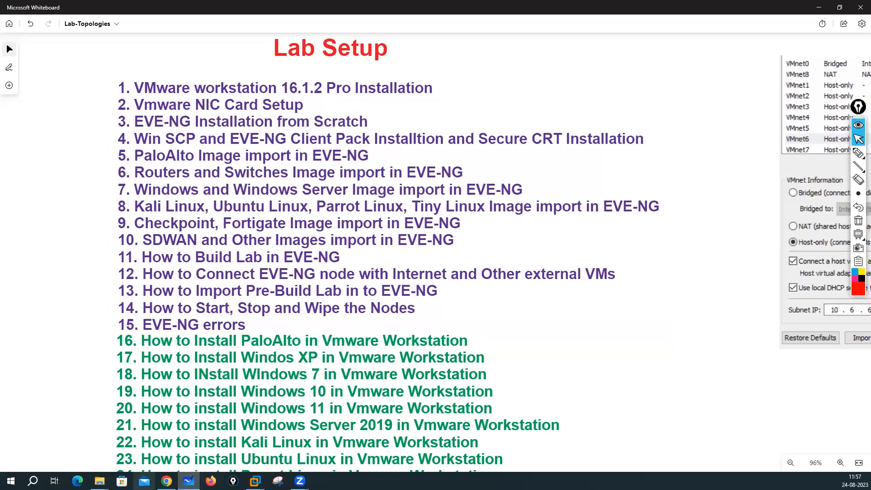
key("alt+Tab")
right_click(576, 109)
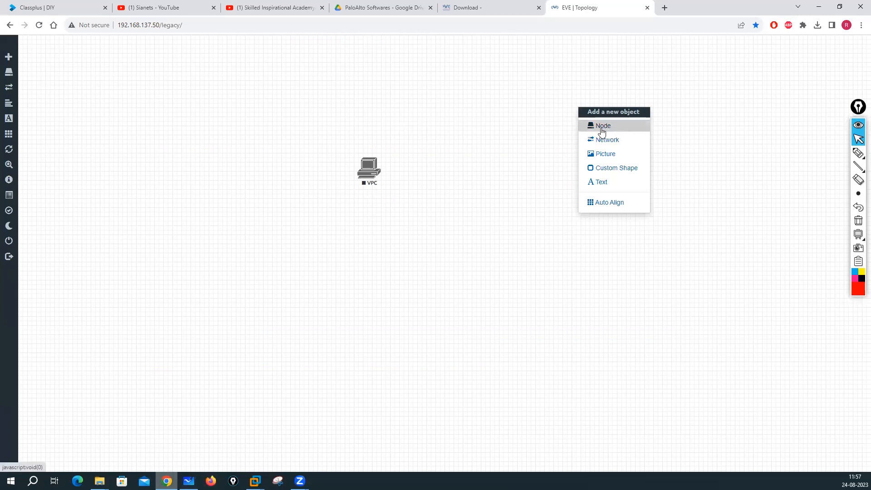
left_click(163, 141)
right_click(164, 139)
left_click(184, 159)
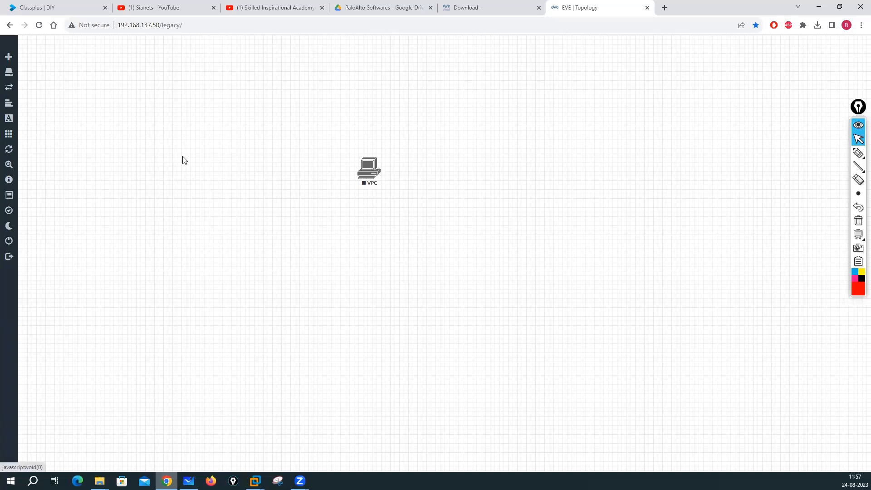
scroll(343, 222, "down", 6)
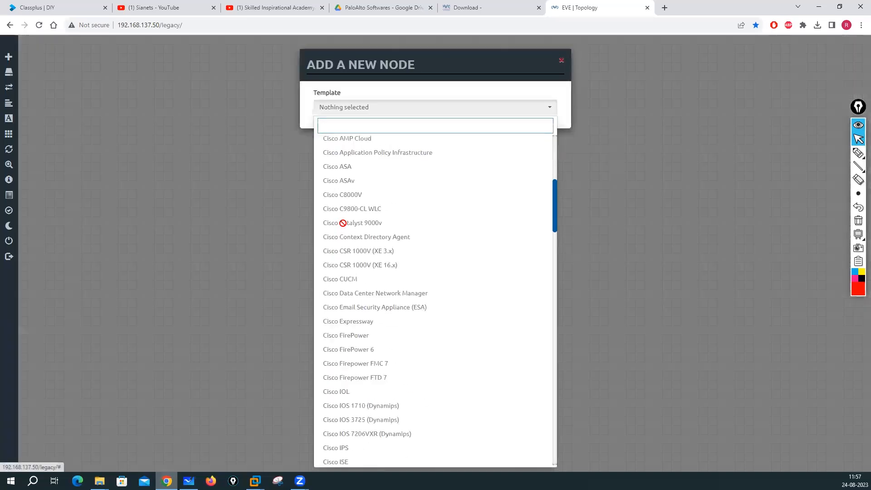
scroll(343, 222, "down", 10)
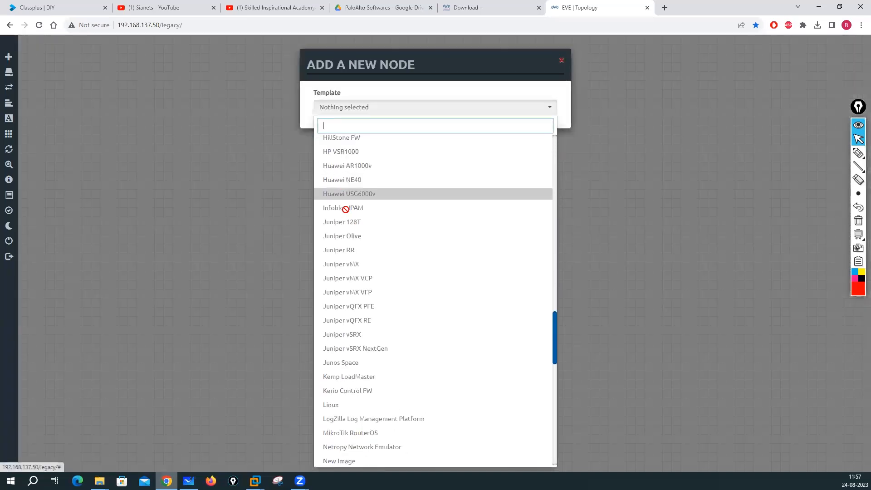
left_click(230, 198)
left_click(188, 481)
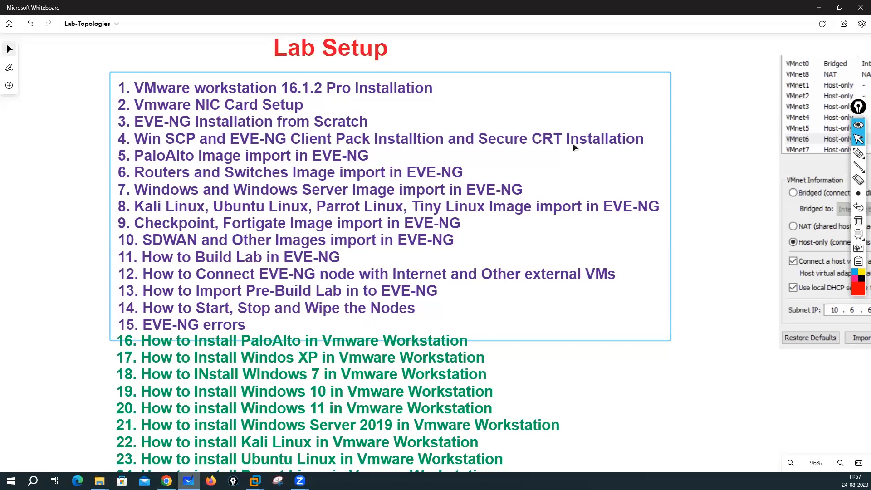
left_click(818, 7)
left_click(254, 480)
left_click(299, 411)
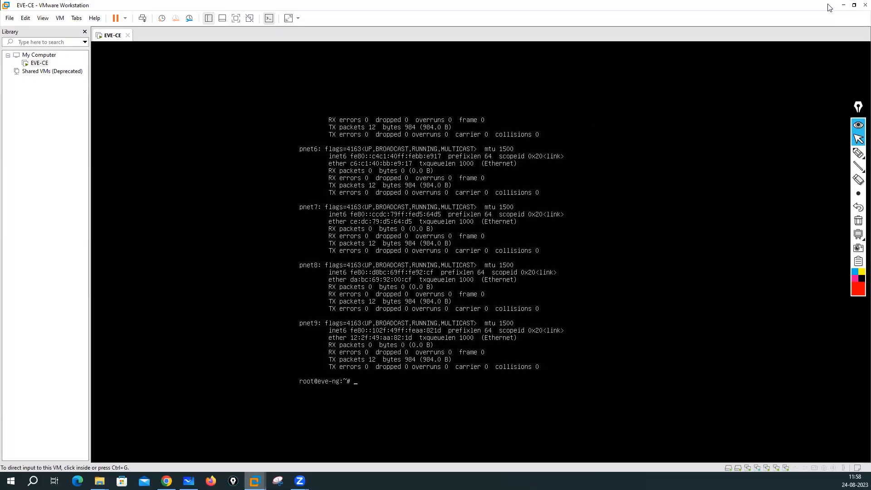
left_click(843, 5)
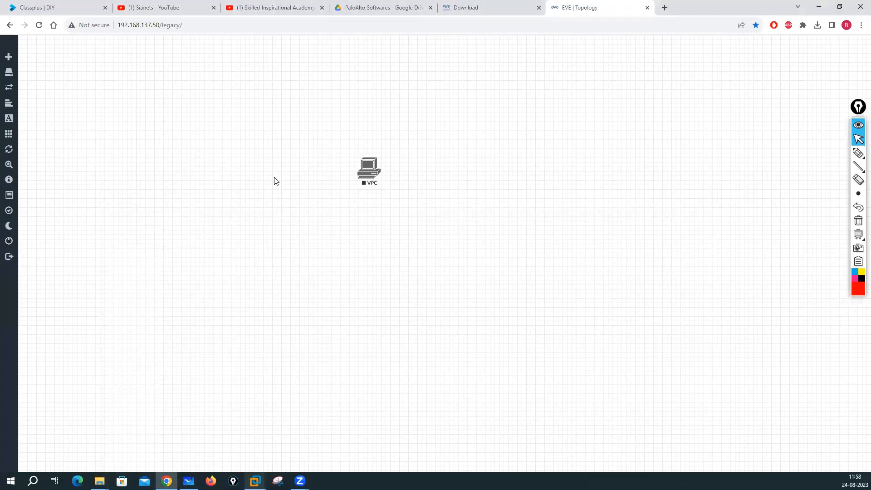
mouse_move(189, 480)
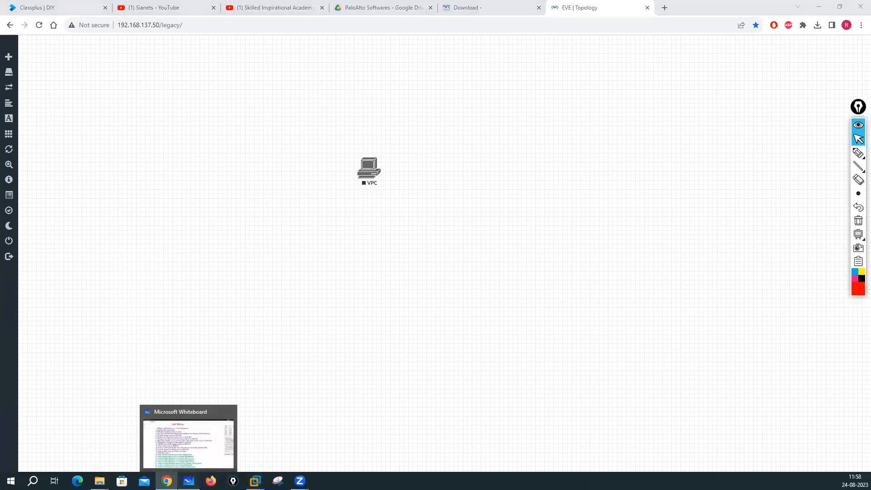
left_click(188, 480)
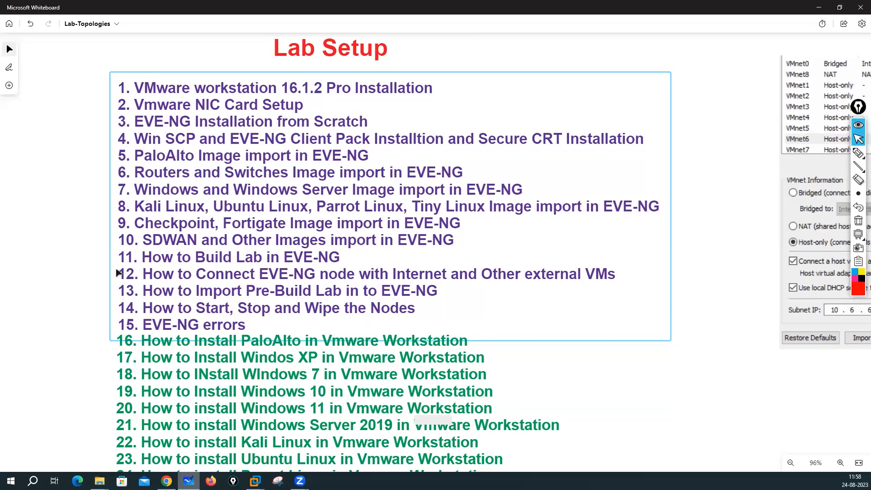
left_click_drag(43, 237, 45, 237)
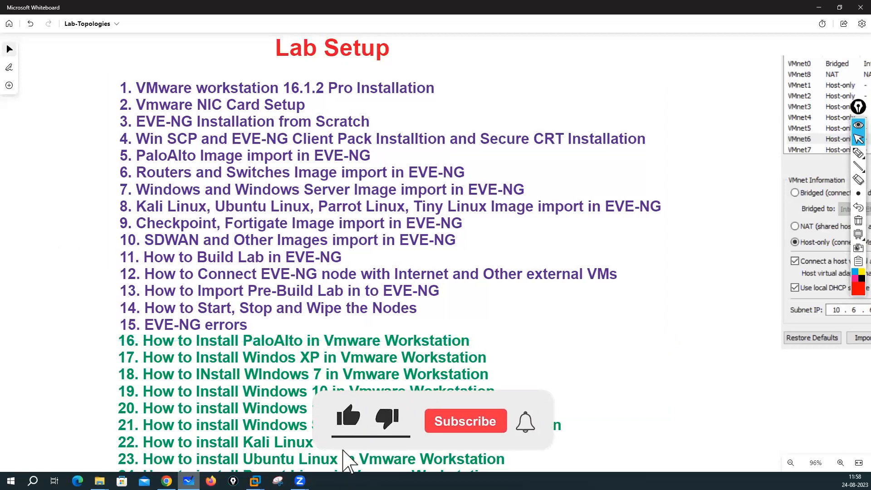